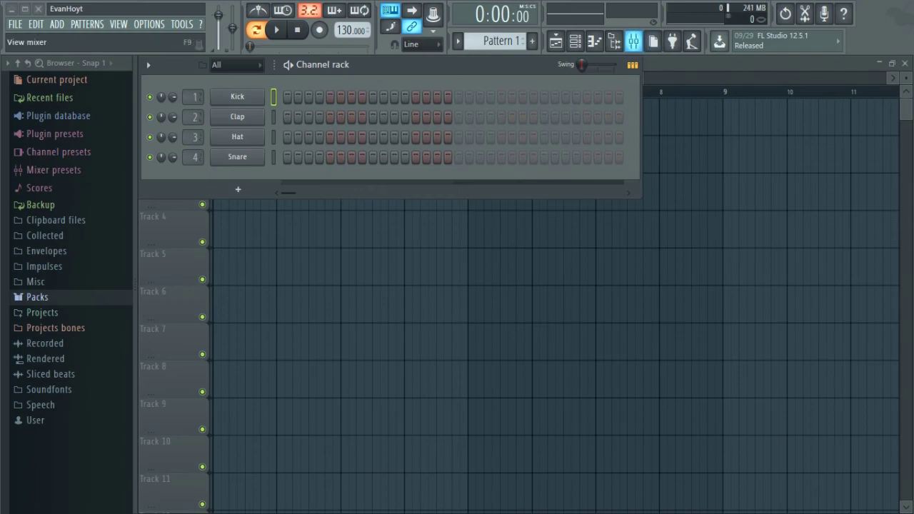
Open the mixer and look through its insert tracks from the first ones past Insert 100 and back.
click(633, 40)
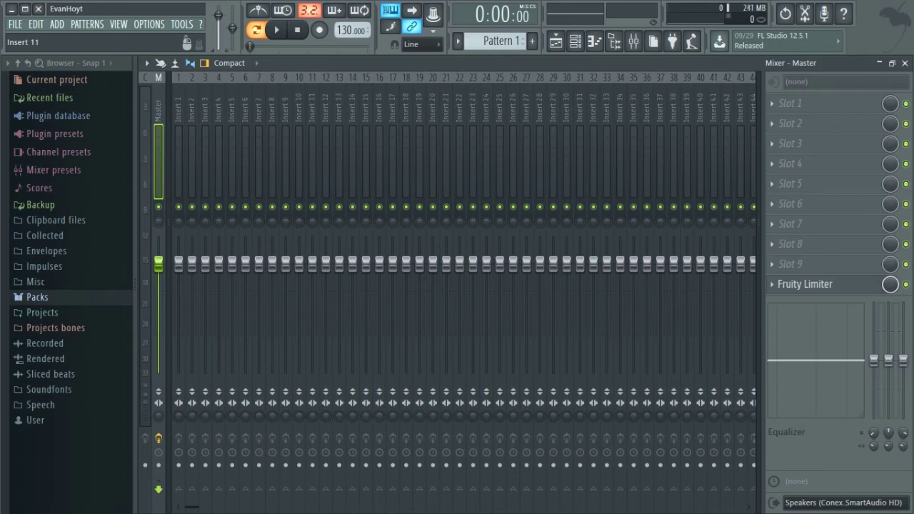
scroll(550, 286, down, 10)
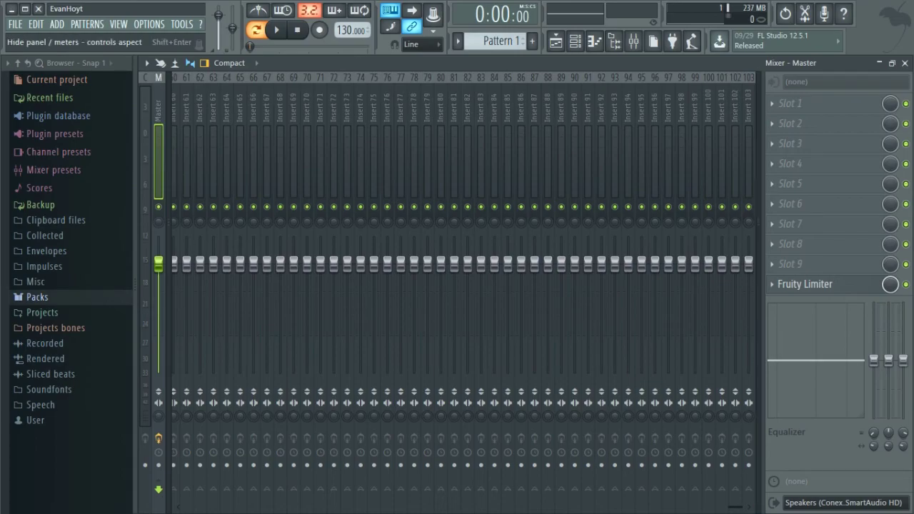
scroll(427, 285, up, 10)
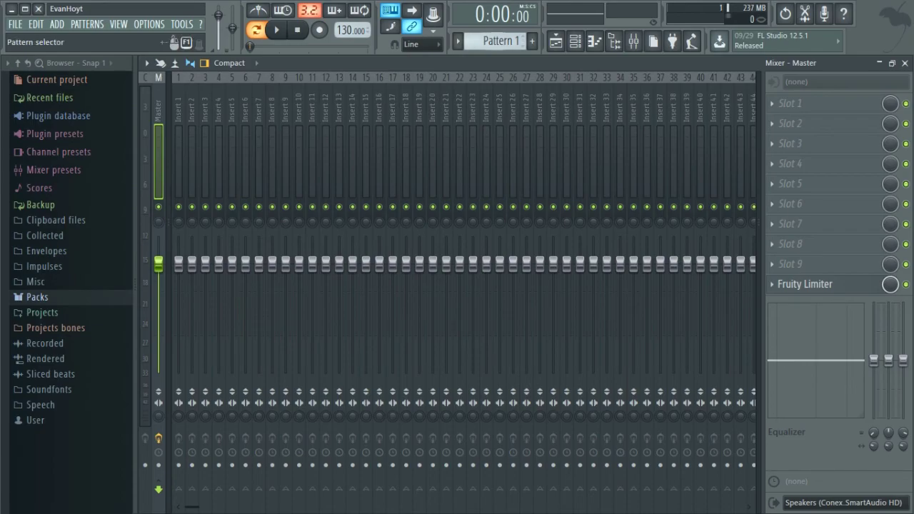
Select the Kick, Clap, Hat and Snare channels and route them to consecutive mixer tracks starting from Insert 1.
click(575, 41)
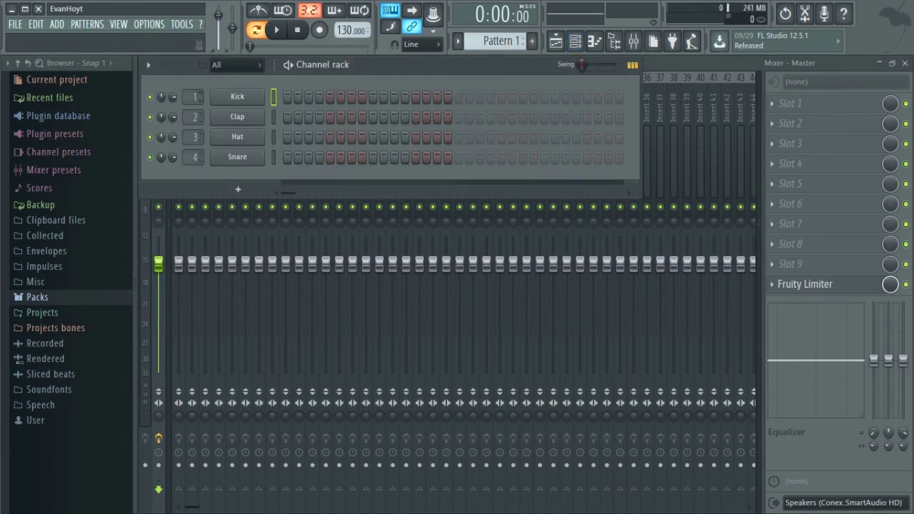
double_click(273, 96)
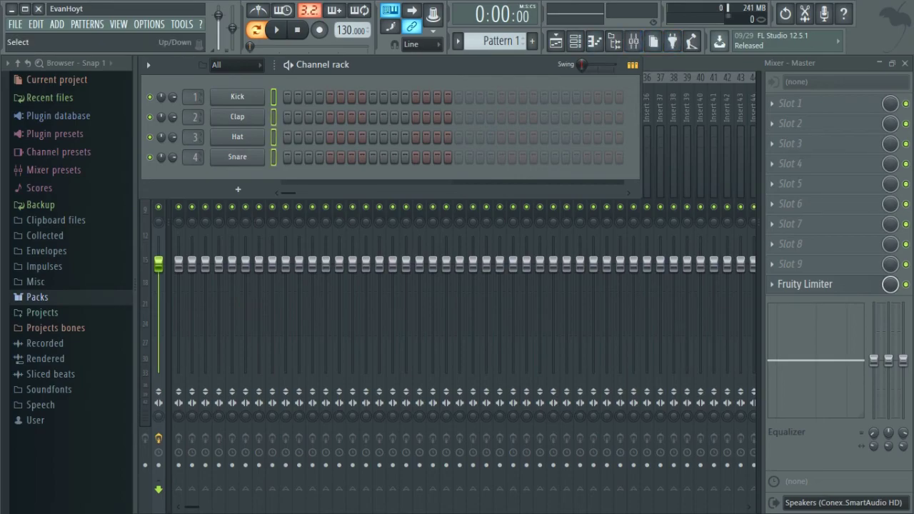
click(274, 97)
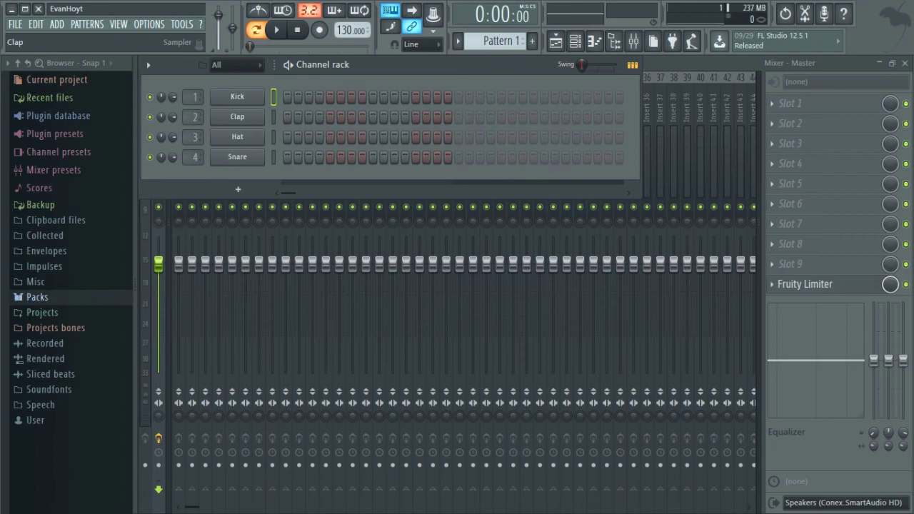
click(237, 116)
click(566, 179)
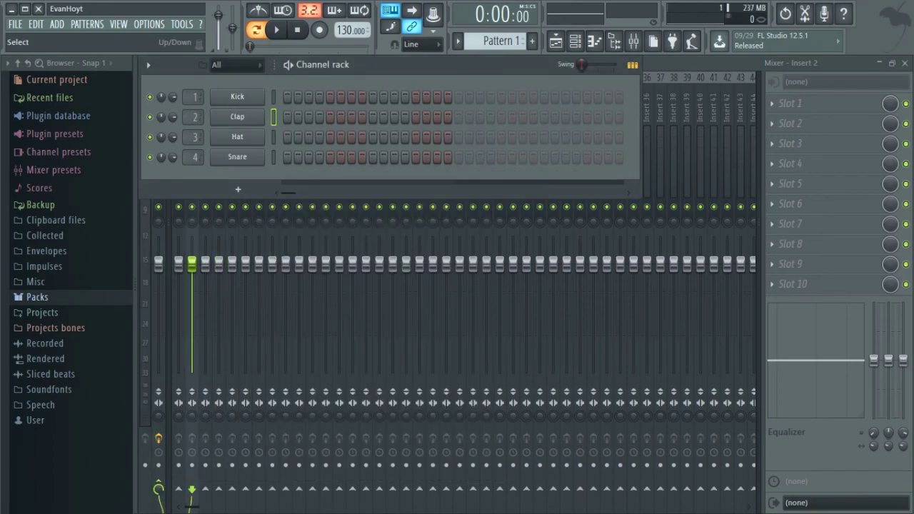
key(ctrl+a)
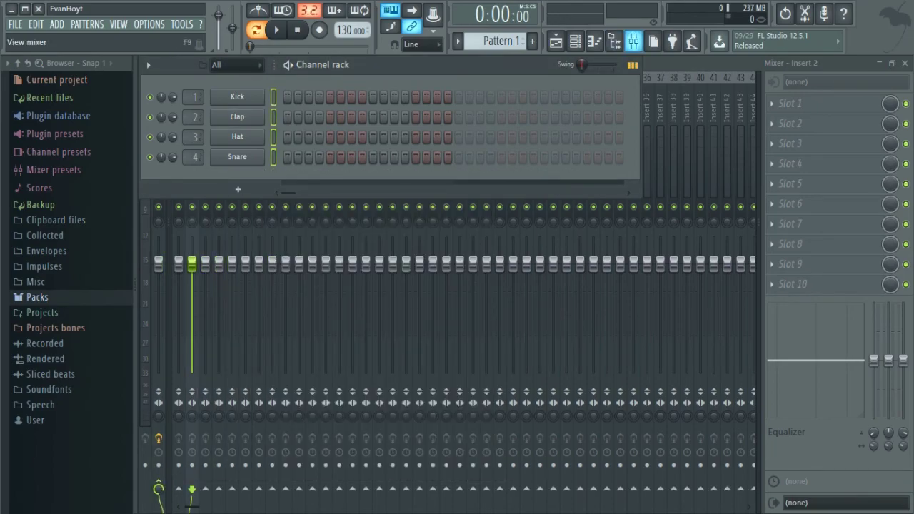
click(633, 40)
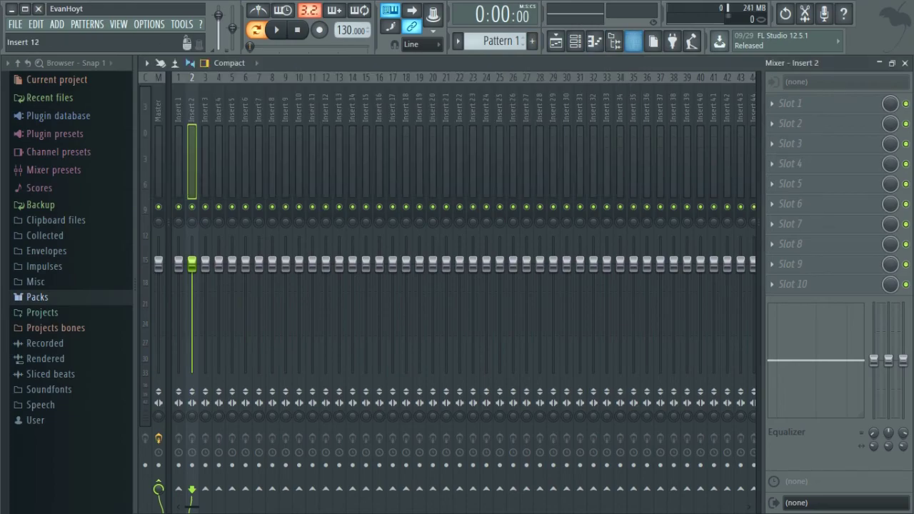
right_click(184, 75)
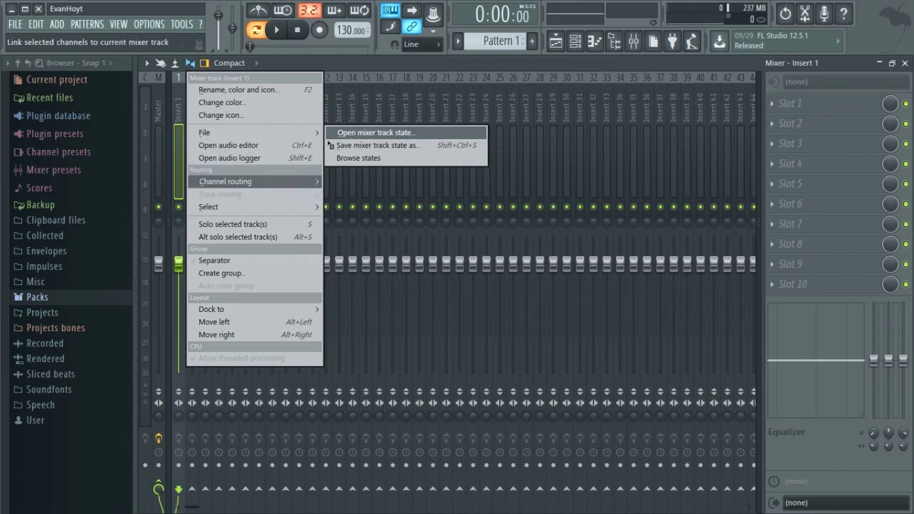
mouse_move(243, 181)
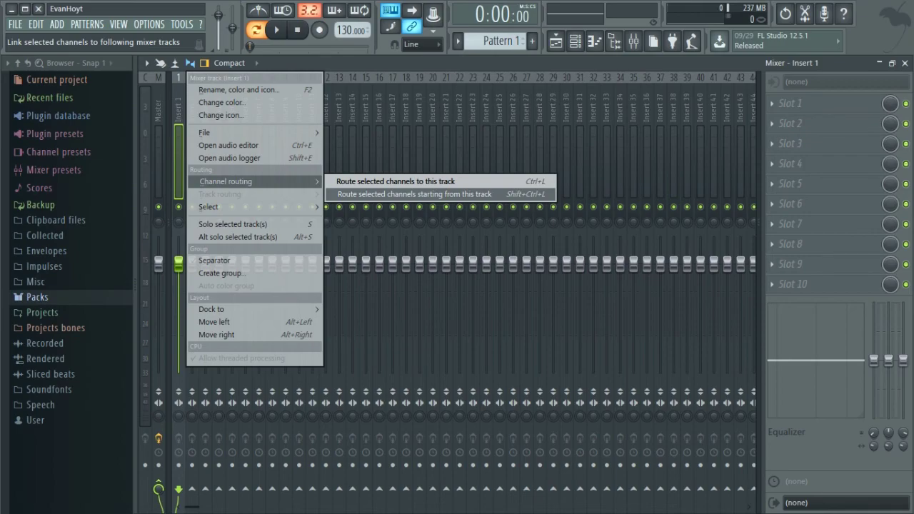
click(414, 194)
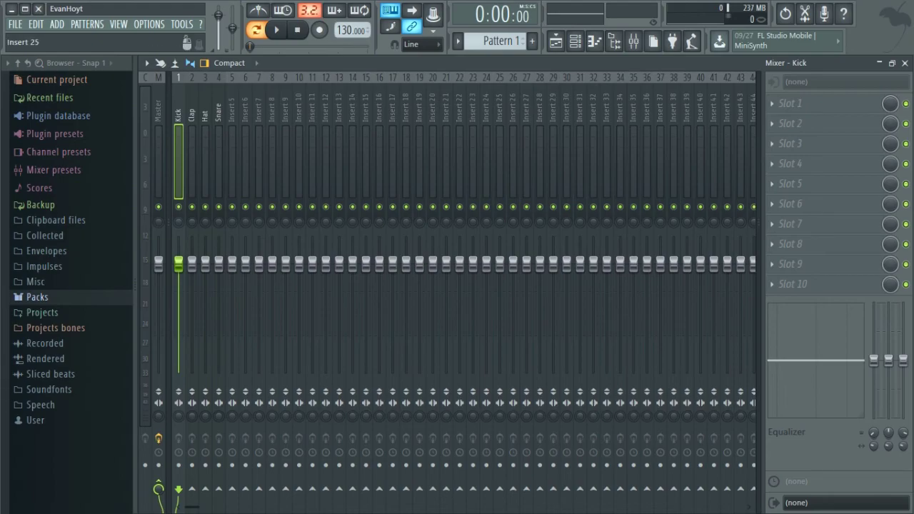
Delete all four selected drum channels from the channel rack and confirm the deletion.
click(555, 41)
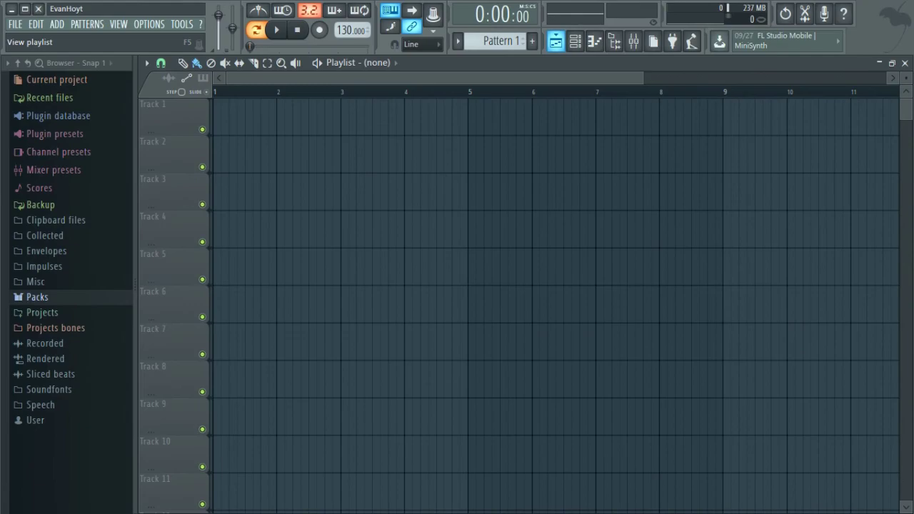
click(574, 41)
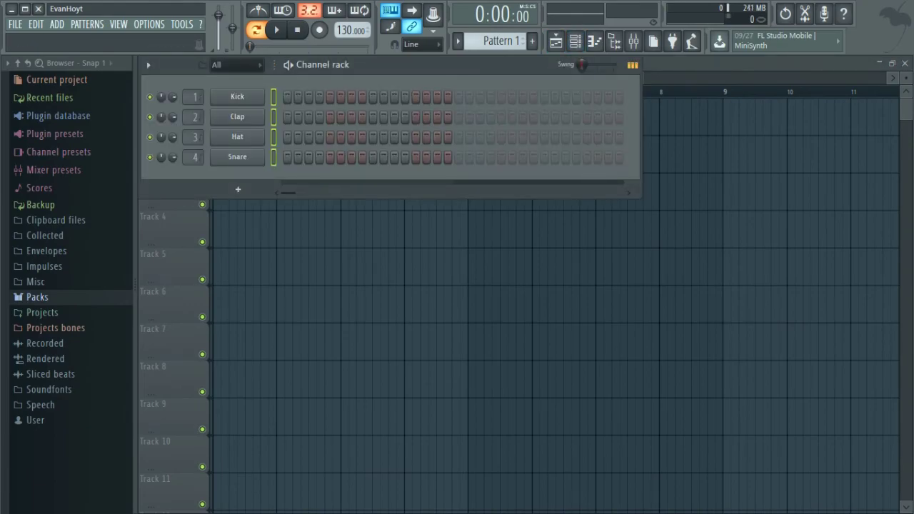
key(alt+Delete)
key(Return)
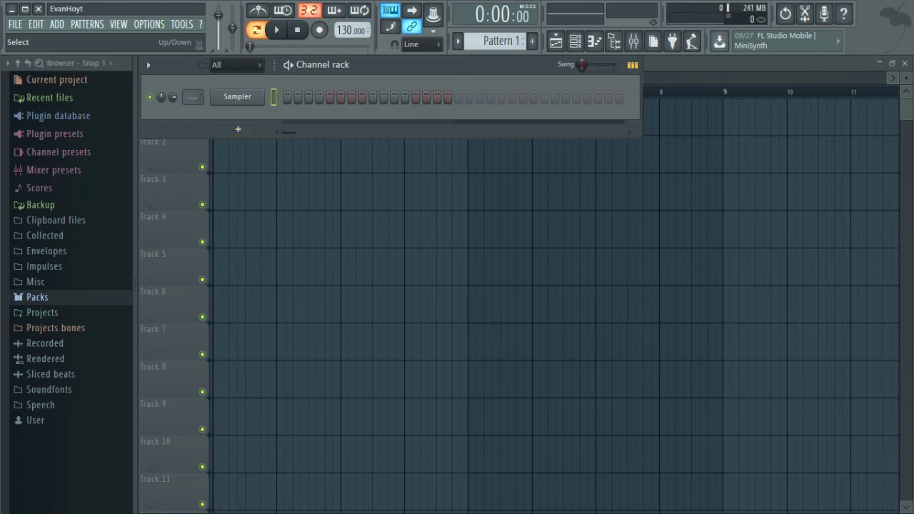
key(m)
key(q)
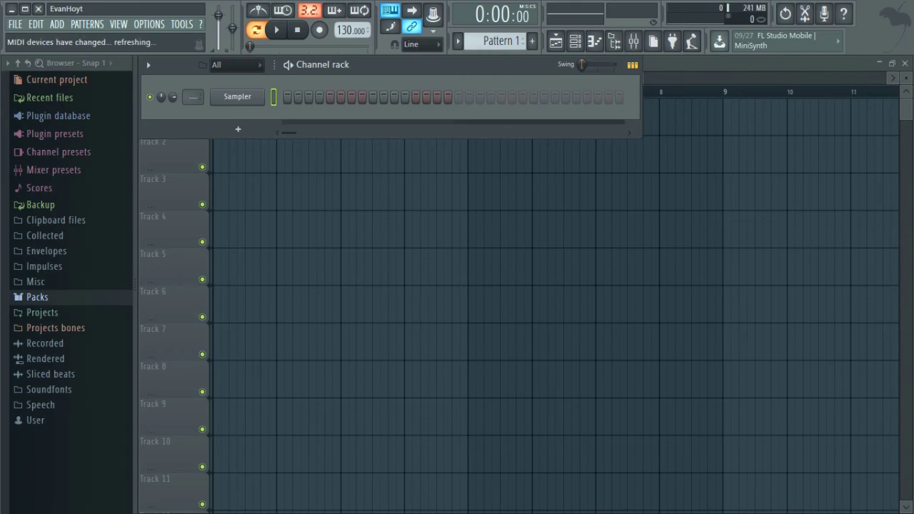
click(634, 41)
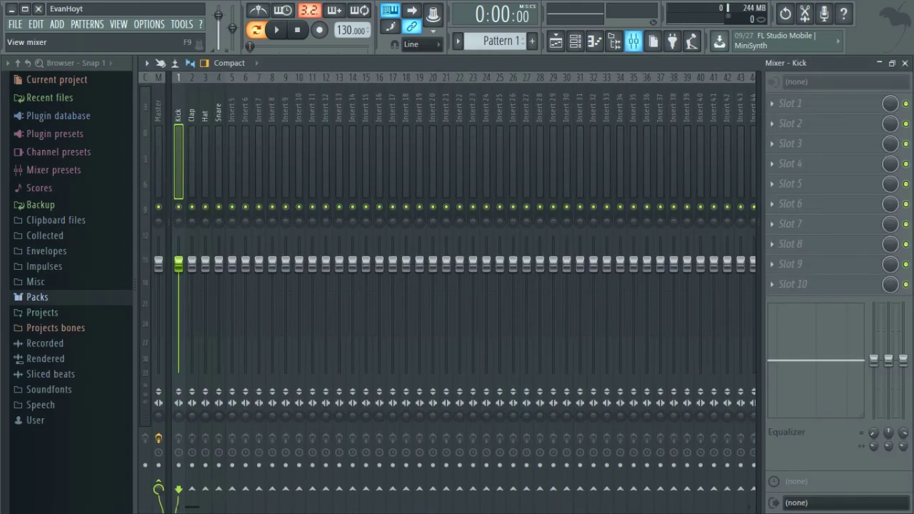
key(q)
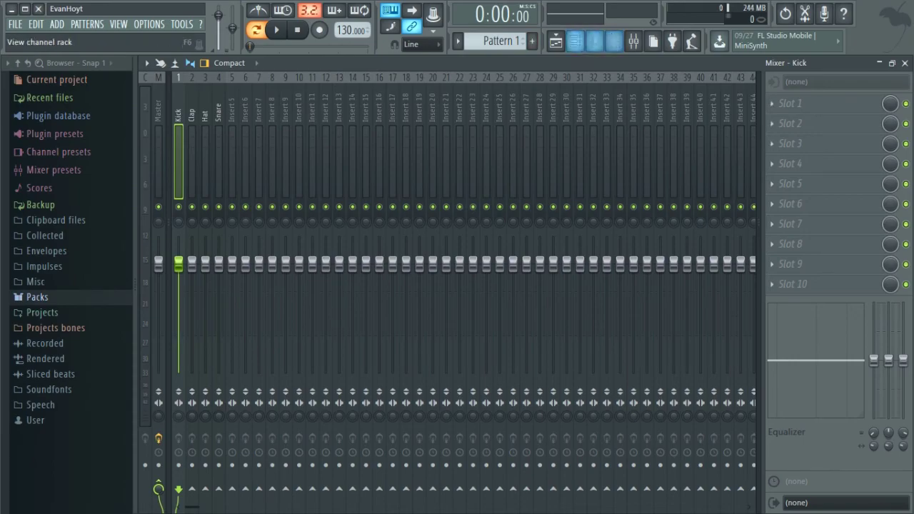
click(574, 41)
click(632, 41)
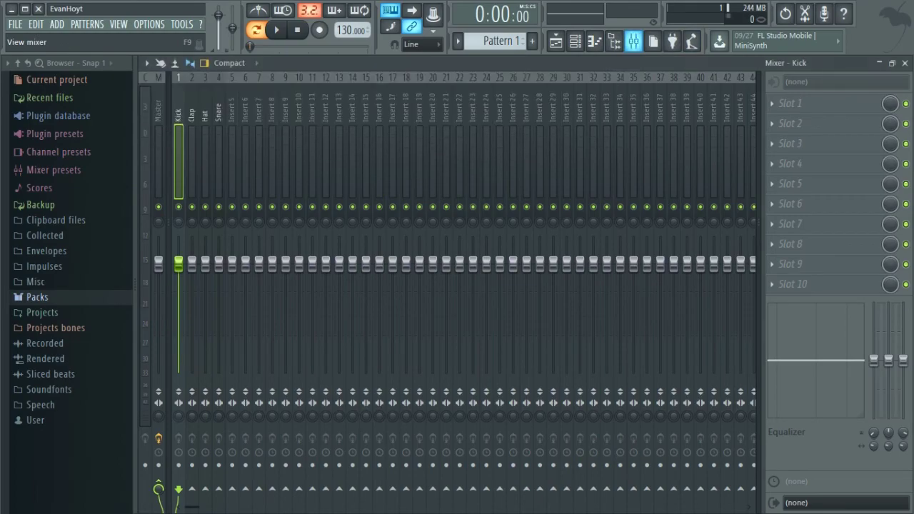
click(539, 160)
click(179, 161)
right_click(179, 161)
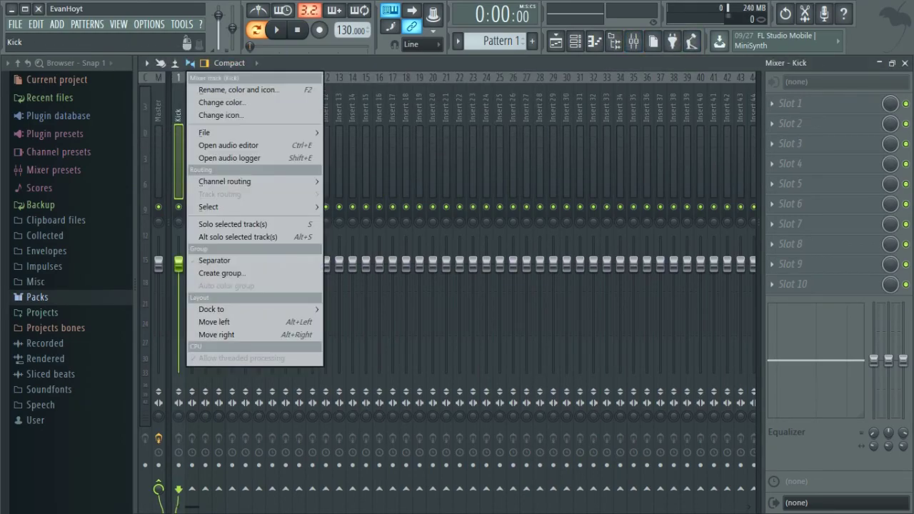
key(Escape)
click(633, 41)
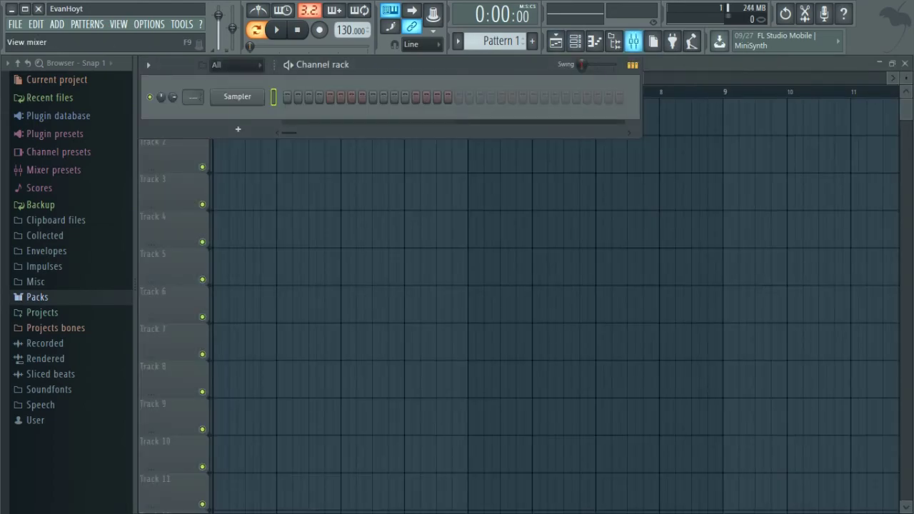
Reset the mixer tracks to their default configuration, clearing the Kick, Clap, Hat and Snare names, and confirm.
click(633, 40)
right_click(812, 80)
click(850, 88)
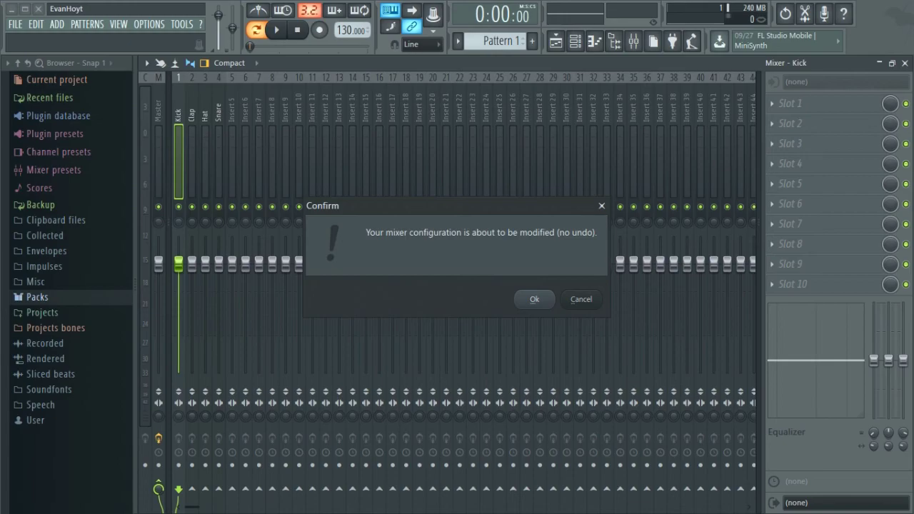
click(534, 299)
Show the channel rack over the mixer and assign the Sampler channel to mixer track 1.
click(575, 41)
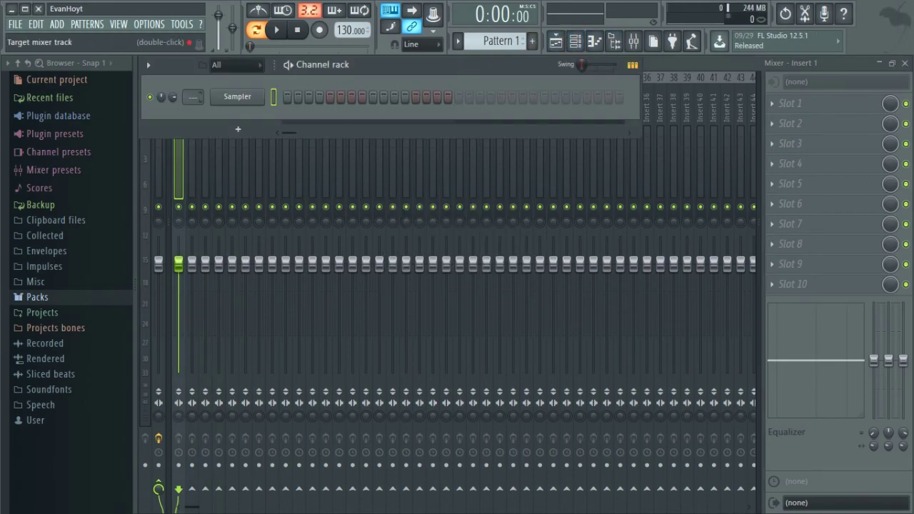
drag(193, 97, 192, 88)
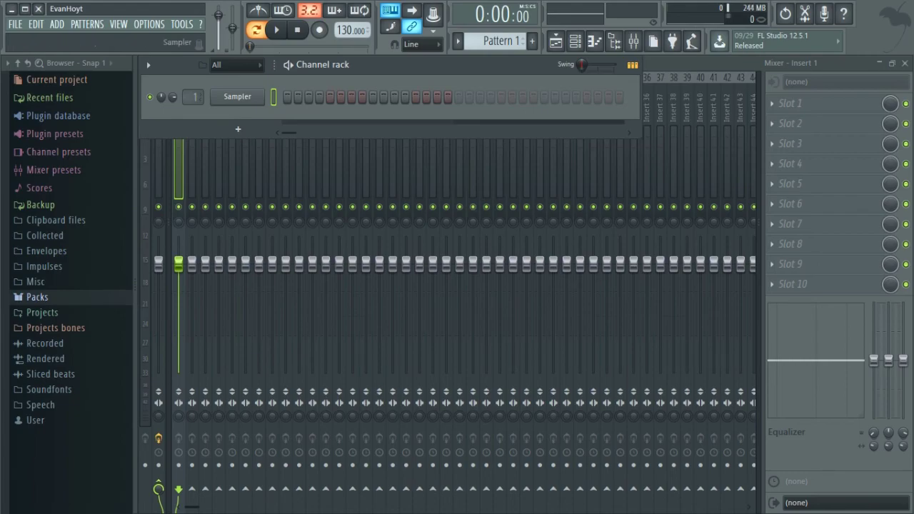
click(237, 97)
click(547, 160)
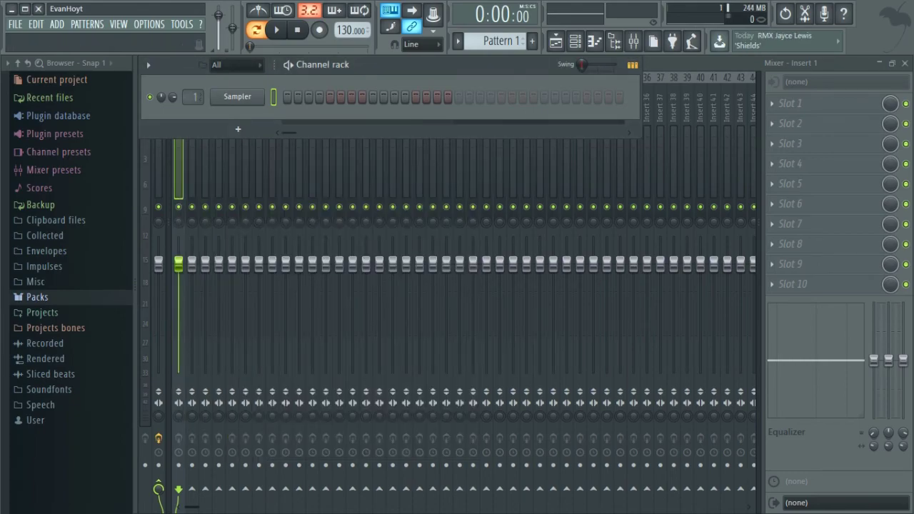
Look through the generator plugins available for replacing the Sampler channel.
right_click(237, 96)
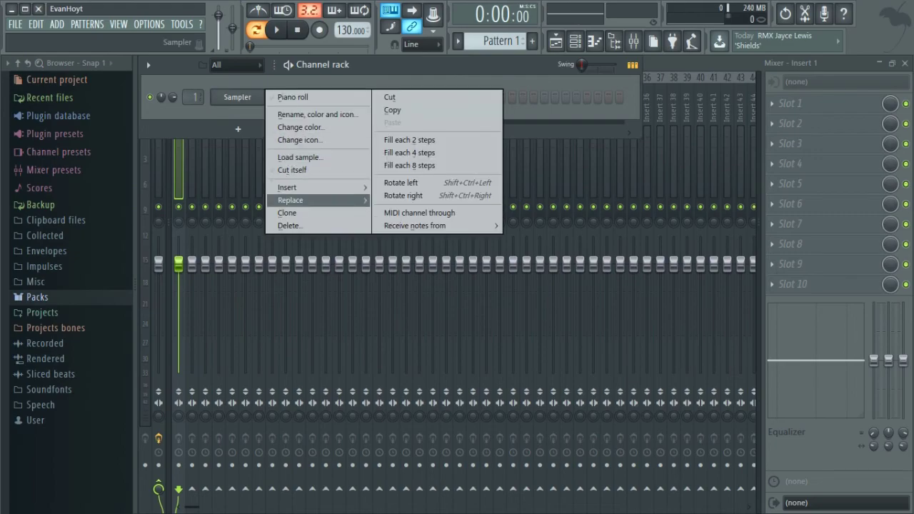
mouse_move(292, 200)
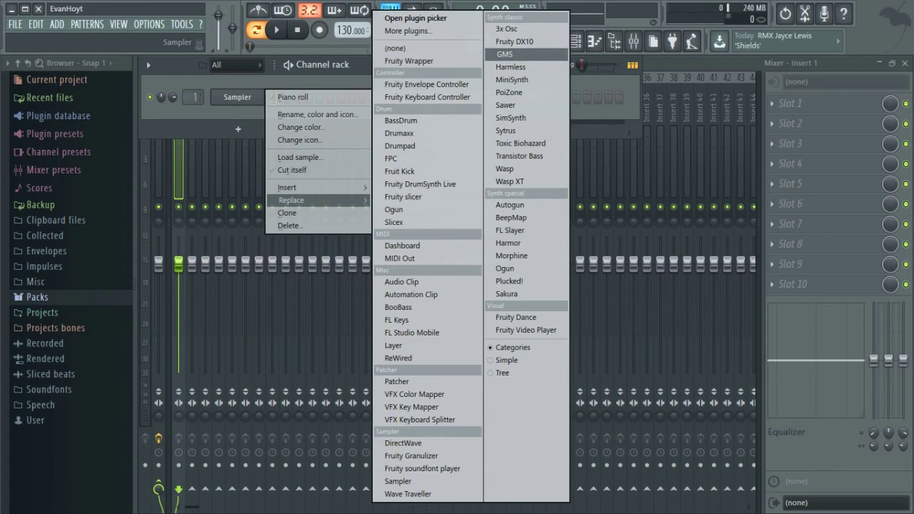
click(504, 54)
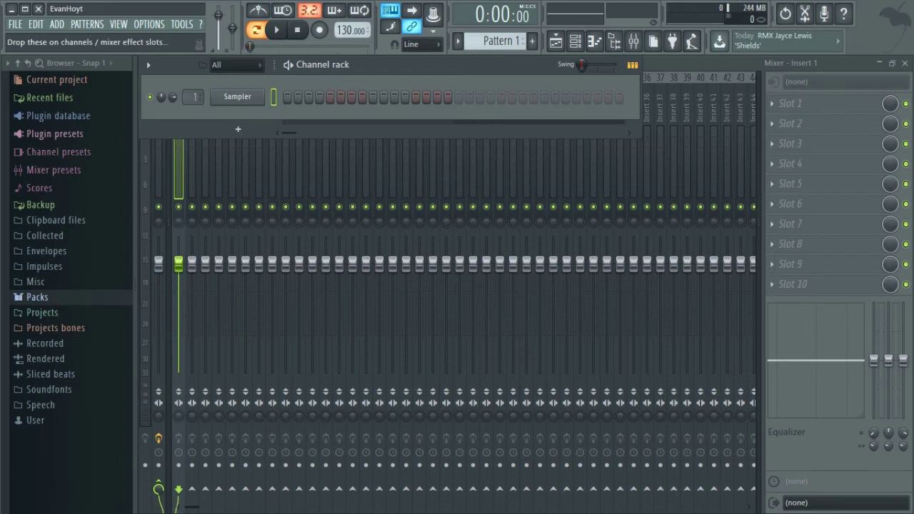
Expand the Generators folder of the plugin presets in the browser and look through its instruments.
click(55, 133)
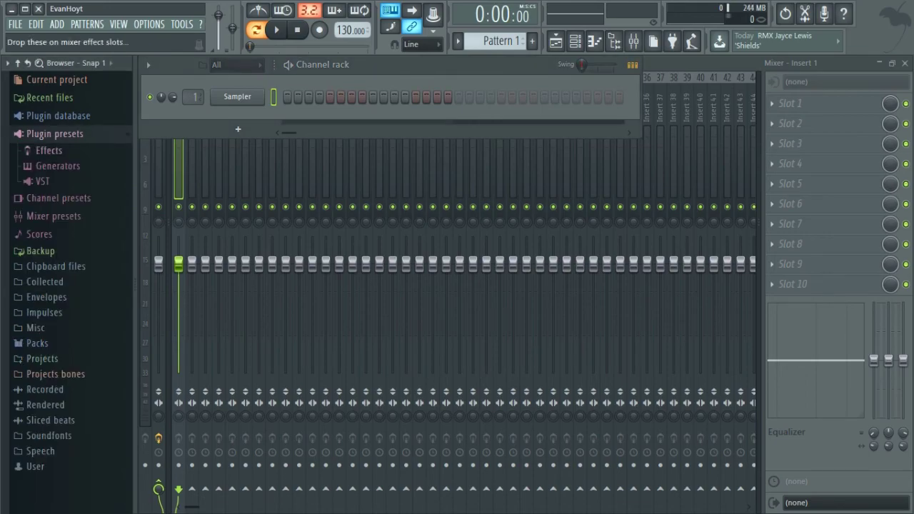
click(58, 165)
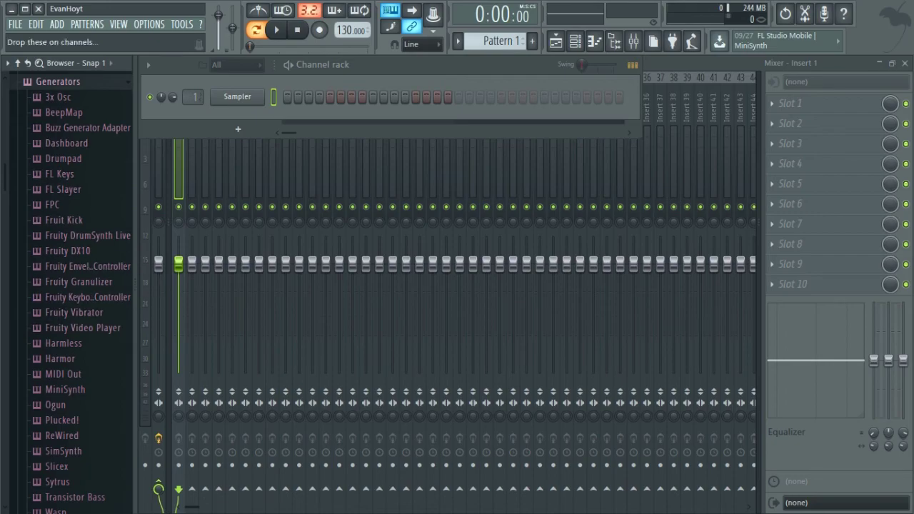
scroll(69, 285, down, 3)
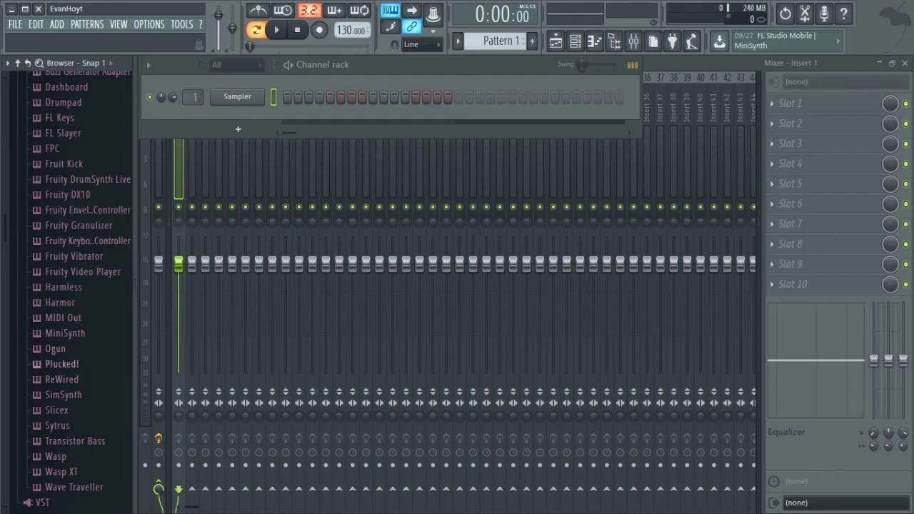
scroll(69, 285, down, 4)
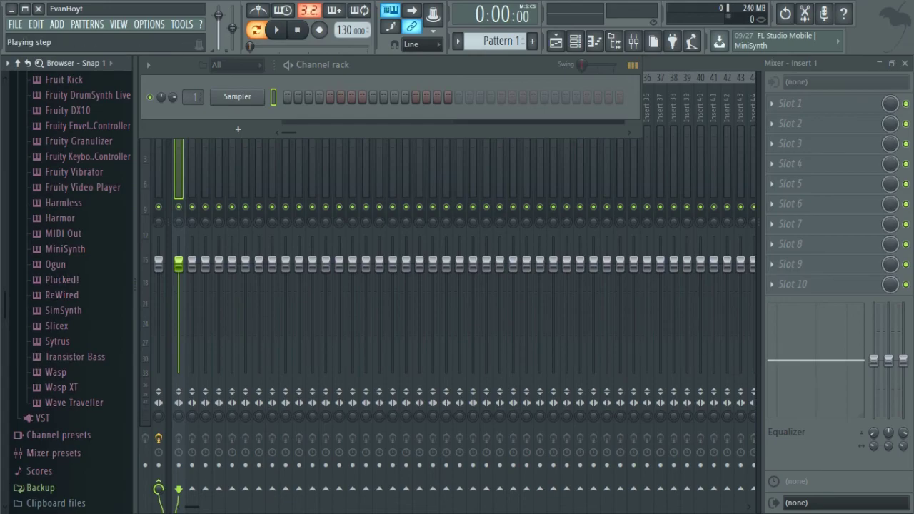
Add a new Sawer synth channel to the channel rack and close its plugin window.
click(237, 129)
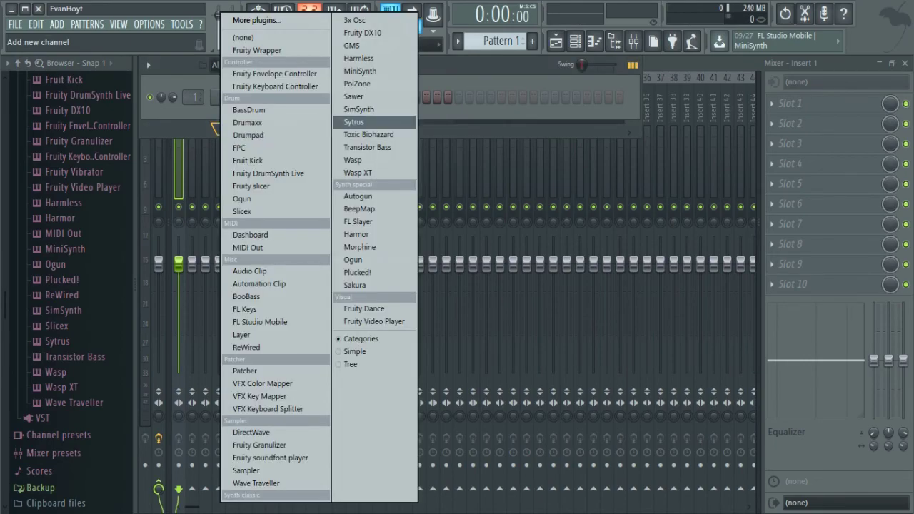
click(354, 97)
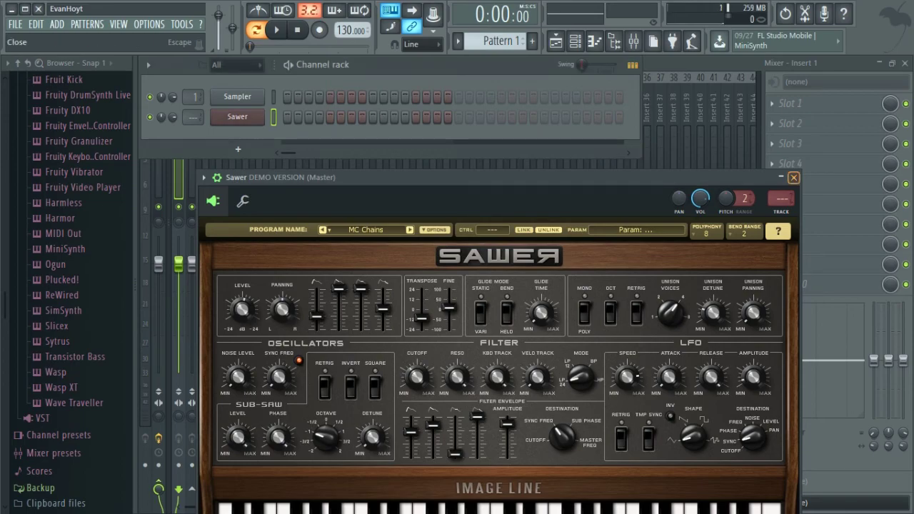
click(793, 177)
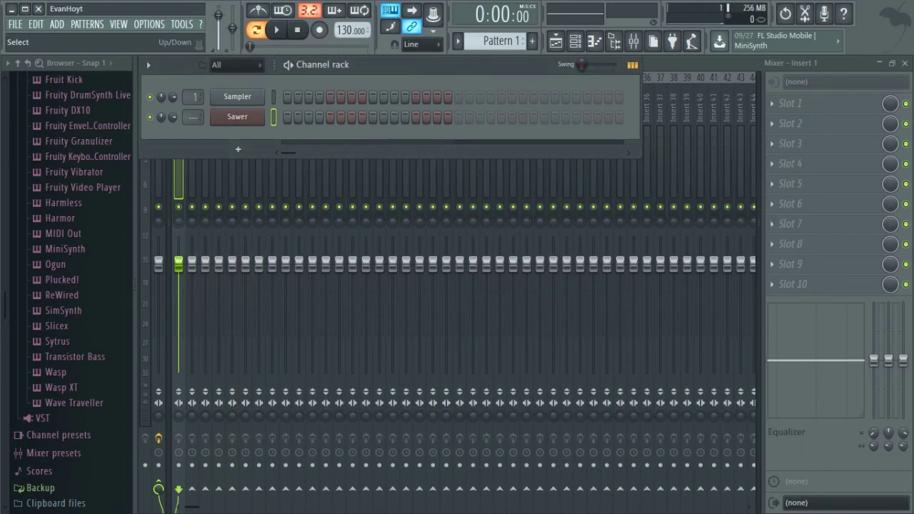
Delete the Sawer channel from the channel rack.
key(alt+Delete)
key(Return)
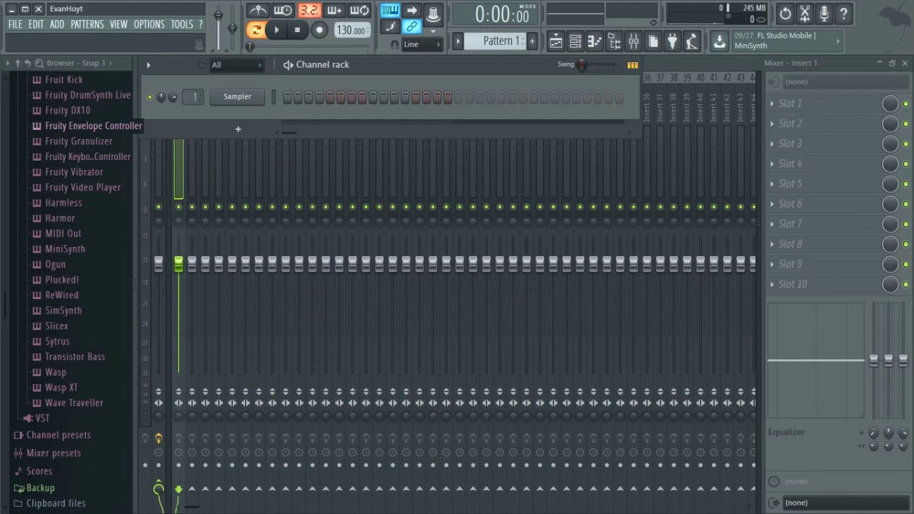
Look through the Wasp XT presets in the browser, and expand the Sytrus preset folder.
scroll(64, 264, up, 2)
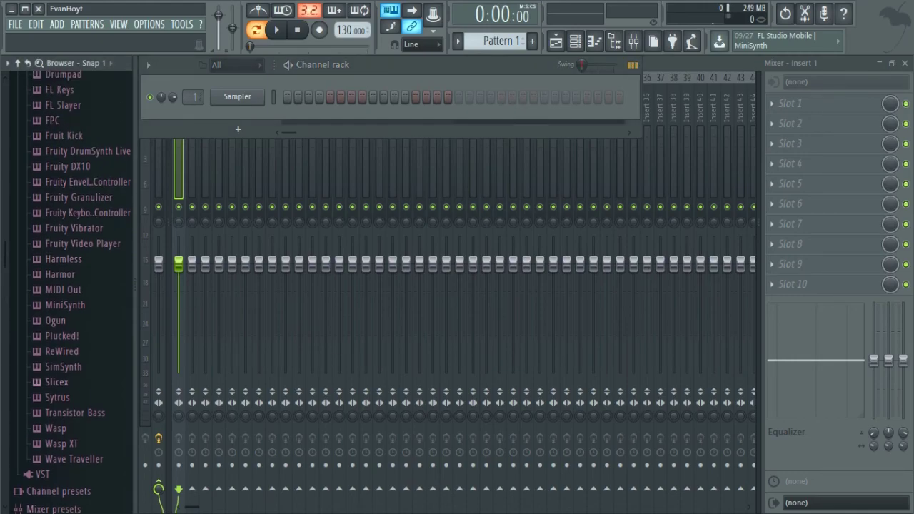
click(61, 443)
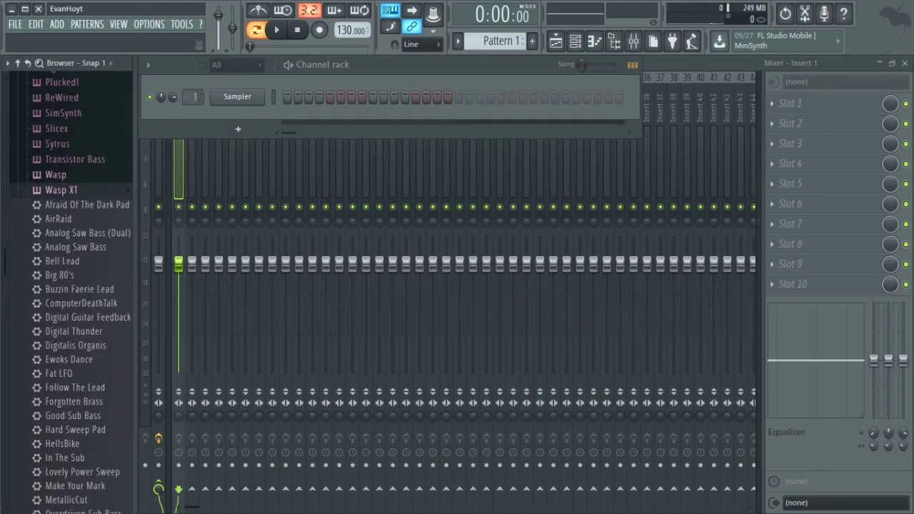
click(62, 190)
click(57, 143)
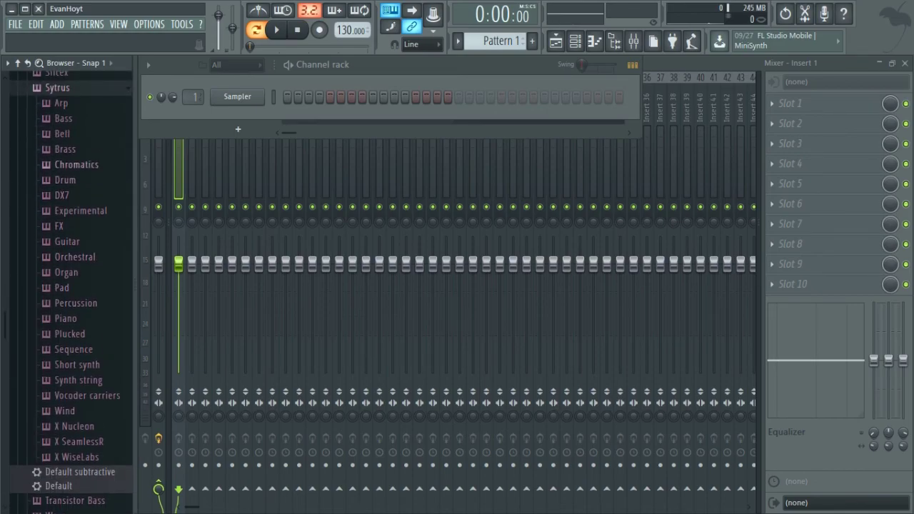
Replace the Sampler with the Perculator preset from Sytrus's Chromatics folder and play test notes on the channel.
click(76, 164)
drag(79, 236, 238, 130)
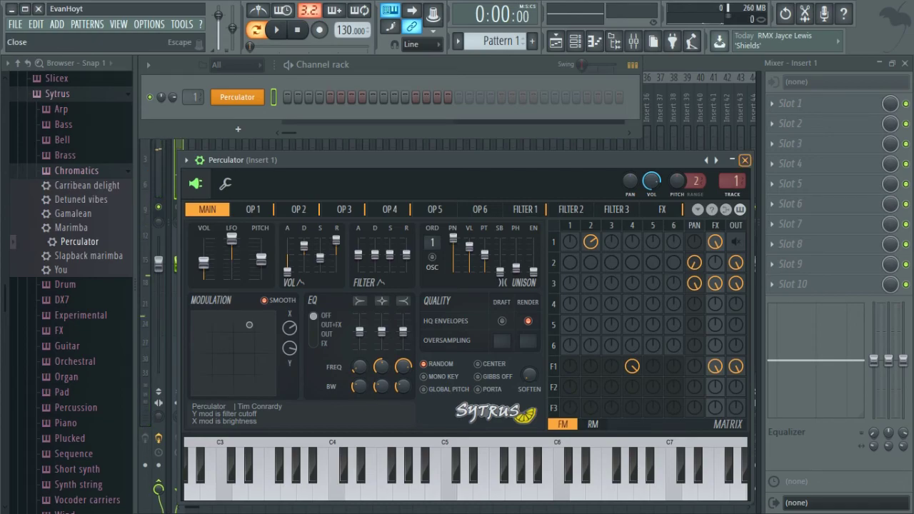
click(745, 160)
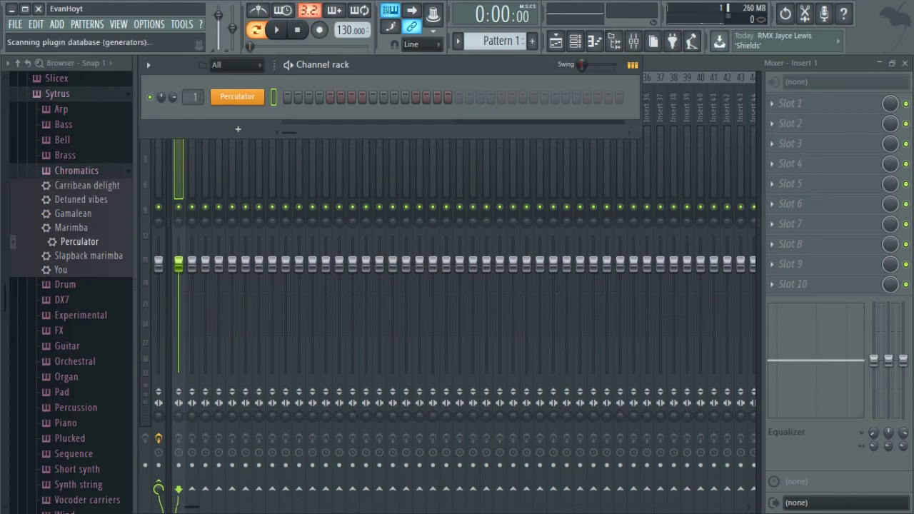
key(q)
key(c)
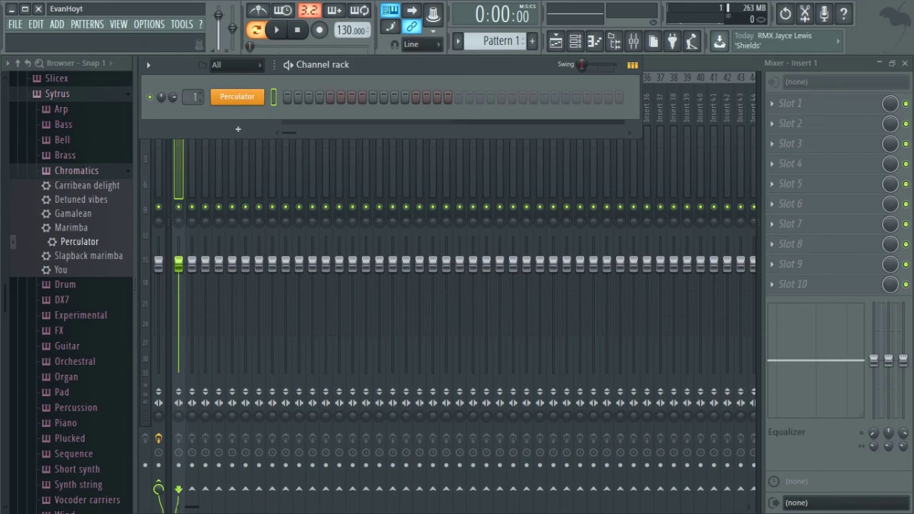
Collapse the Chromatics, Sytrus, Generators and Plugin presets folders in the browser.
click(77, 170)
click(57, 93)
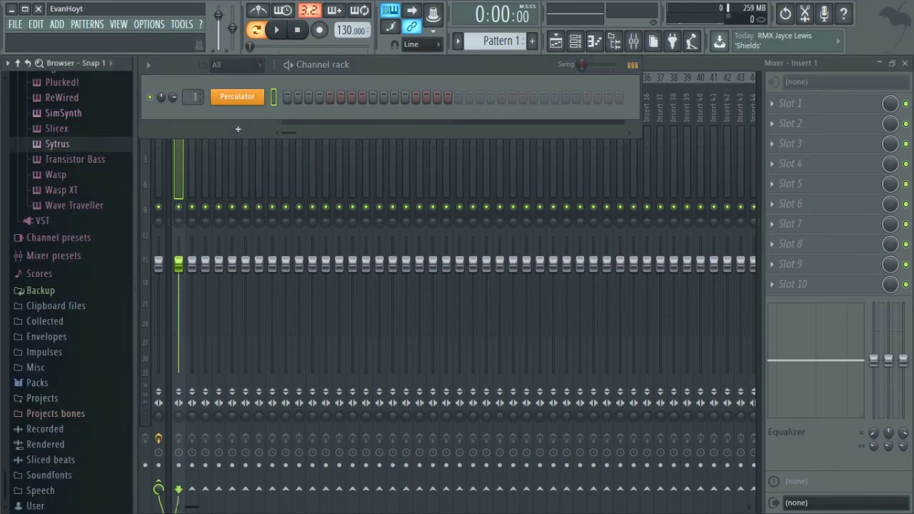
scroll(71, 121, up, 8)
scroll(58, 156, up, 1)
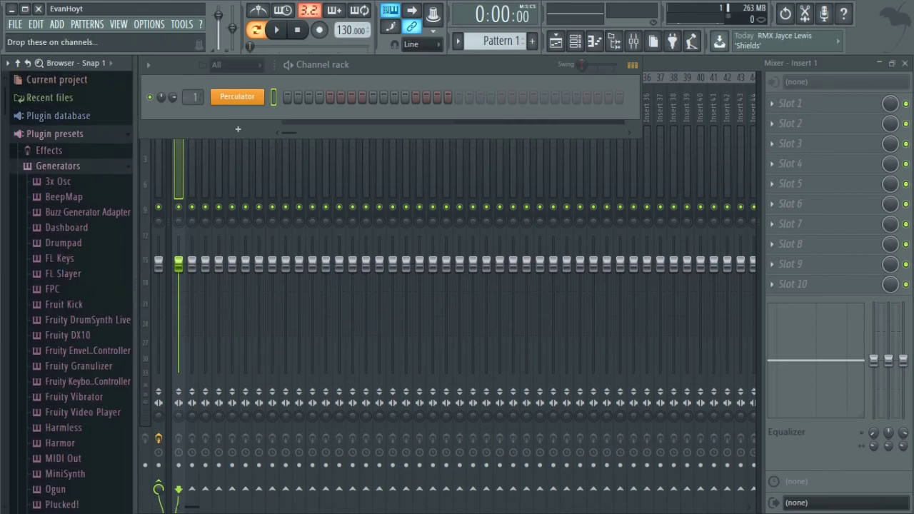
click(58, 165)
click(55, 134)
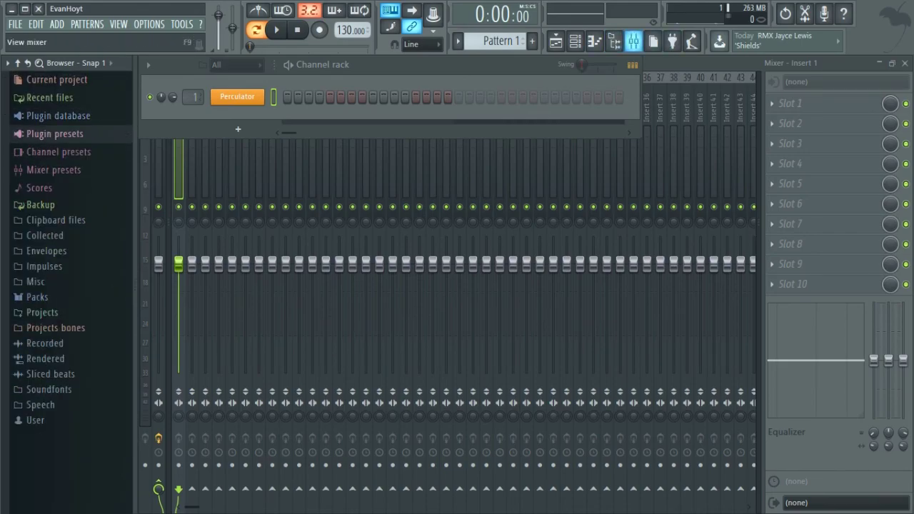
Bring the mixer to the front and route the selected Perculator channel to mixer track Insert 1.
click(633, 41)
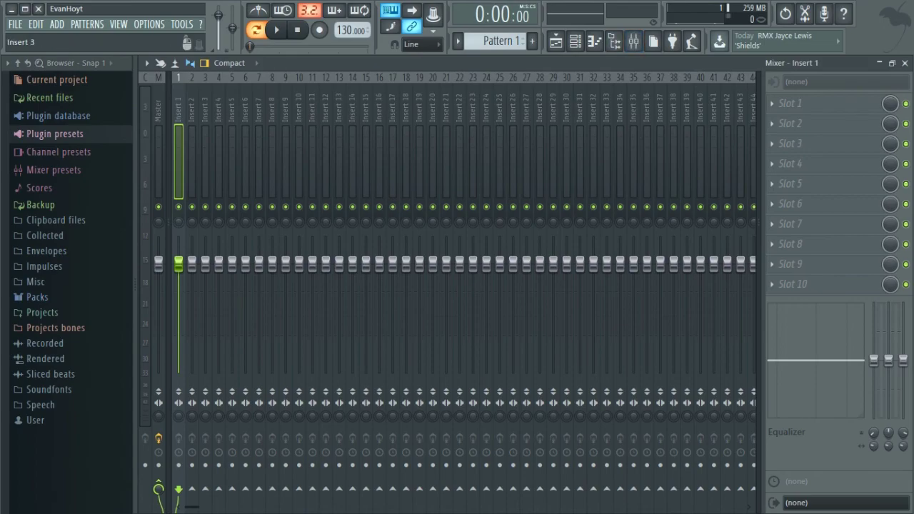
right_click(185, 72)
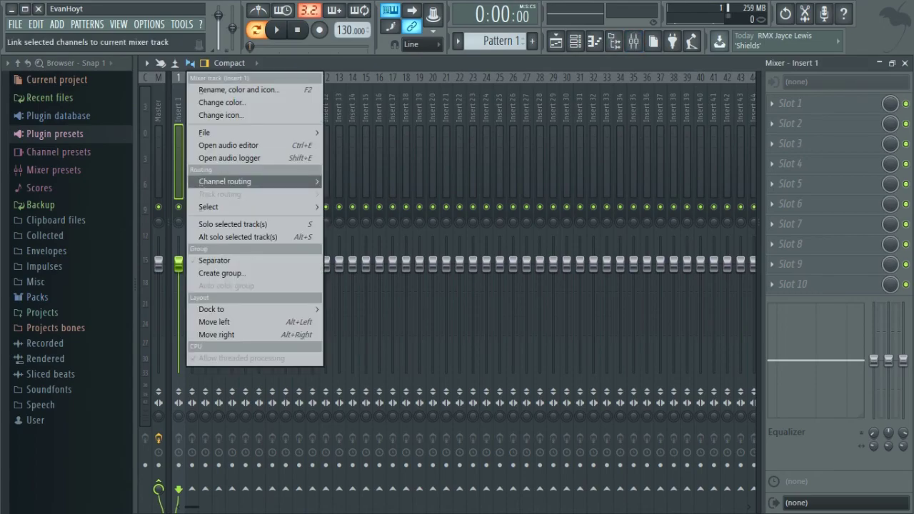
mouse_move(254, 181)
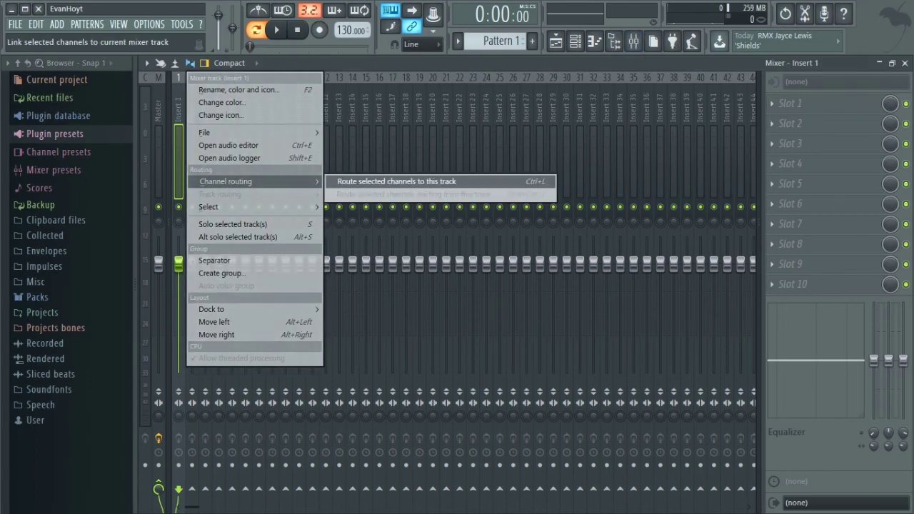
click(397, 181)
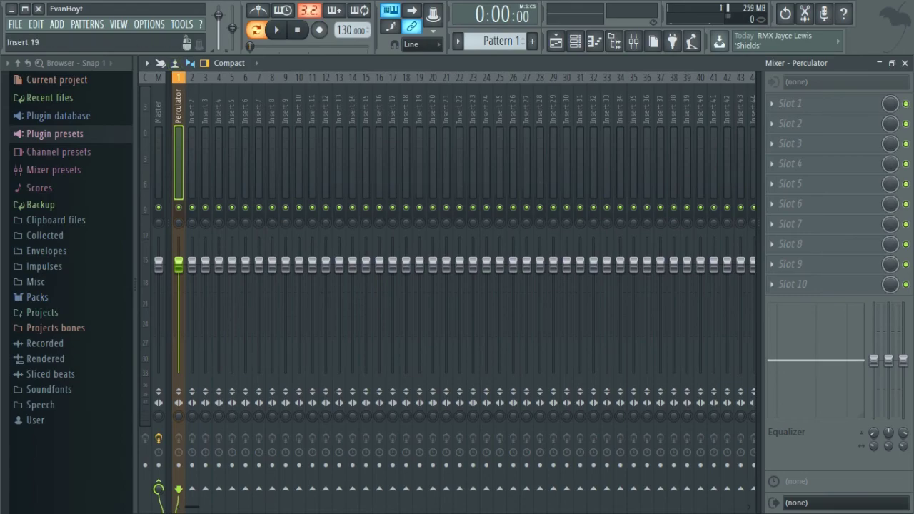
Load Fruity Reeverb 2 into effect slot 4 of the Perculator mixer track and play a test note through it.
click(771, 144)
click(772, 103)
click(789, 163)
click(578, 172)
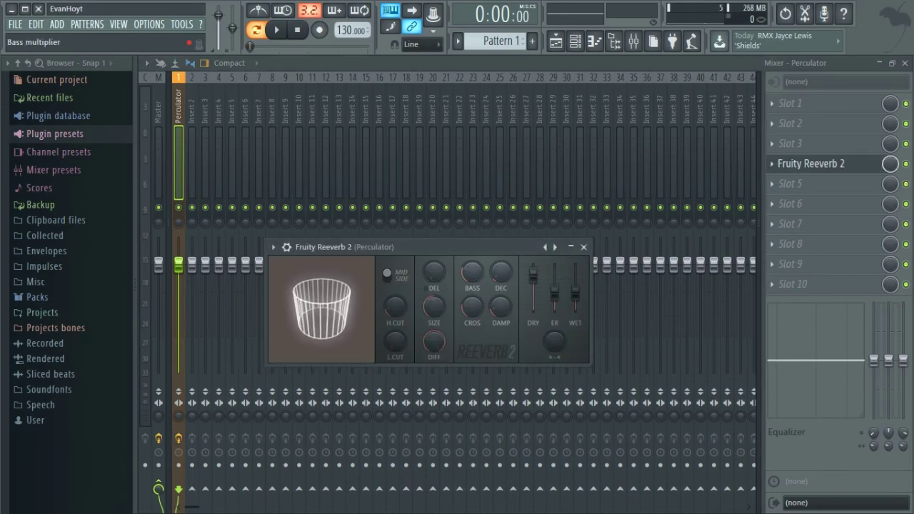
key(c)
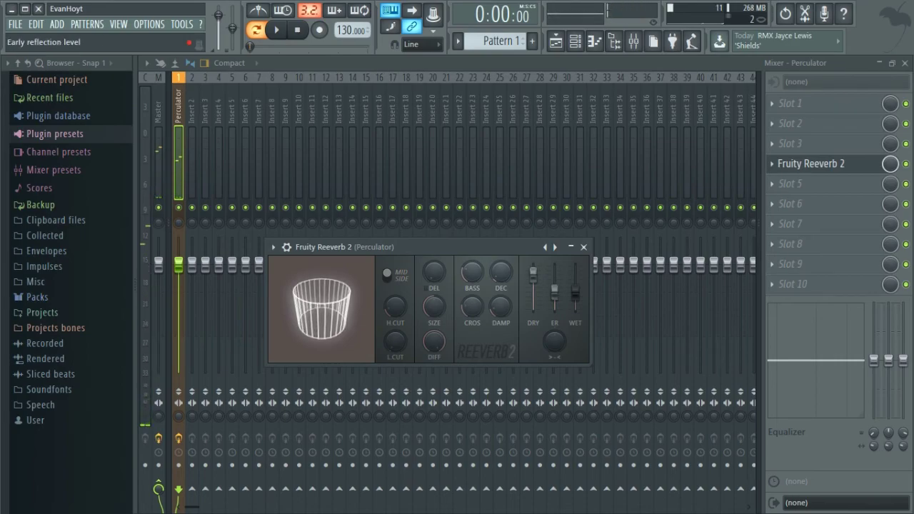
key(Escape)
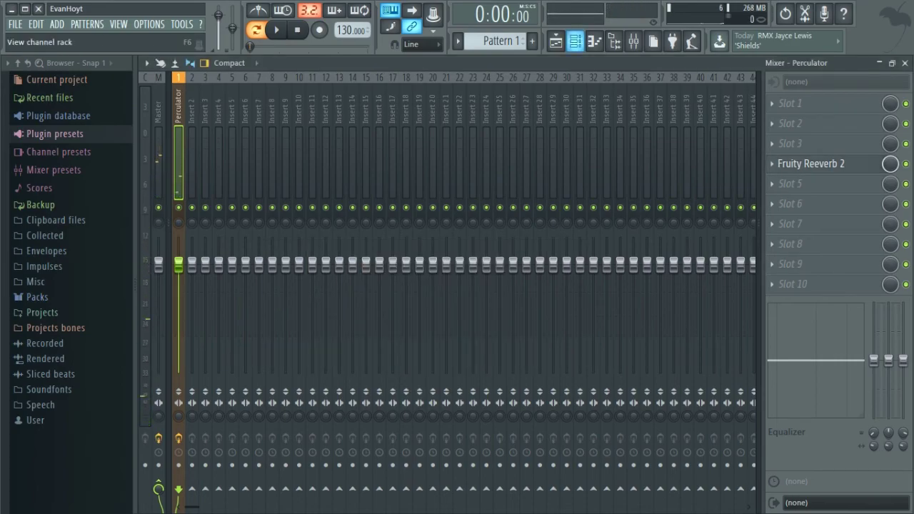
Move the X/Y modulation point of the Perculator channel's Sytrus synth to the pad's lower-left area while playing test notes.
click(574, 41)
click(237, 96)
mouse_move(249, 324)
mouse_down()
mouse_move(222, 374)
mouse_move(197, 389)
mouse_up()
click(437, 485)
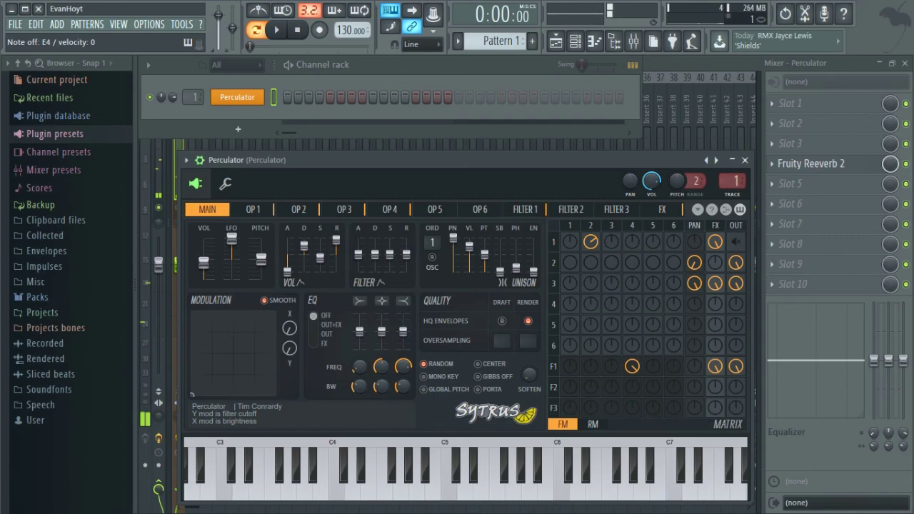
drag(192, 392, 218, 366)
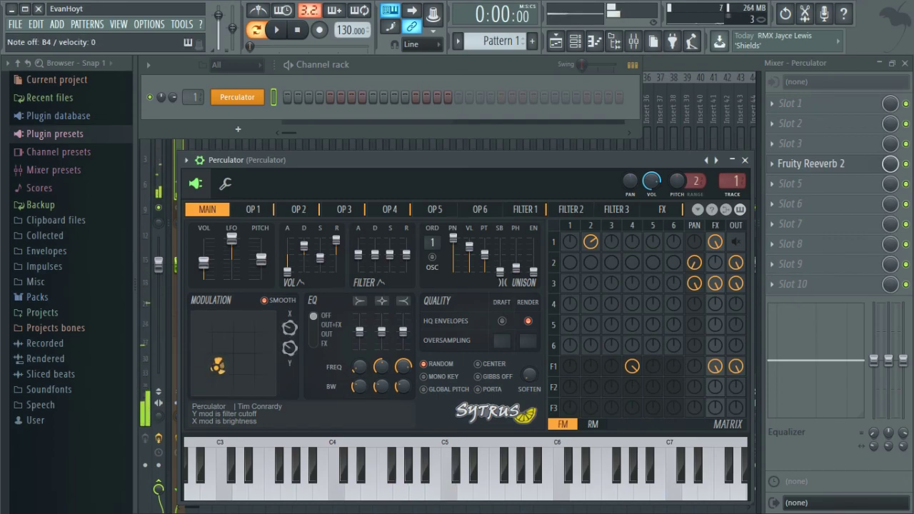
click(744, 160)
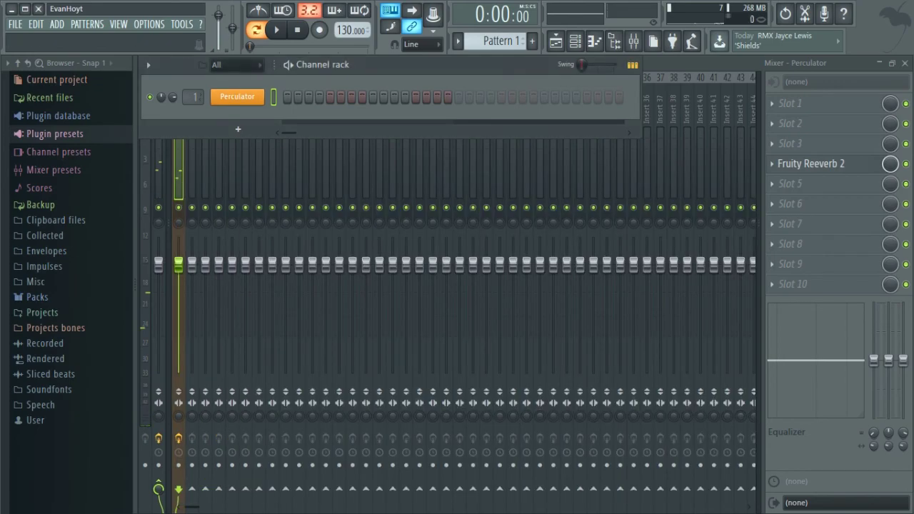
Load Maximus into effect slot 2 of the Perculator mixer track and close its plugin window.
click(771, 124)
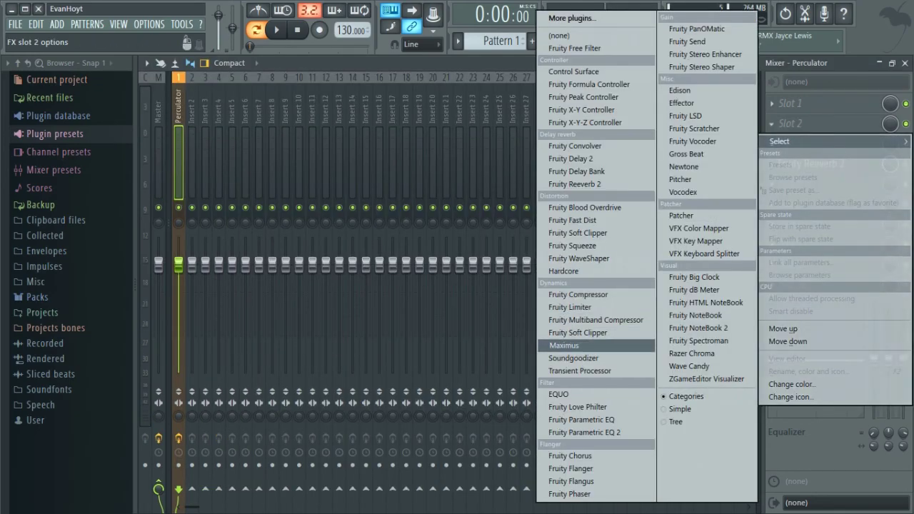
click(564, 345)
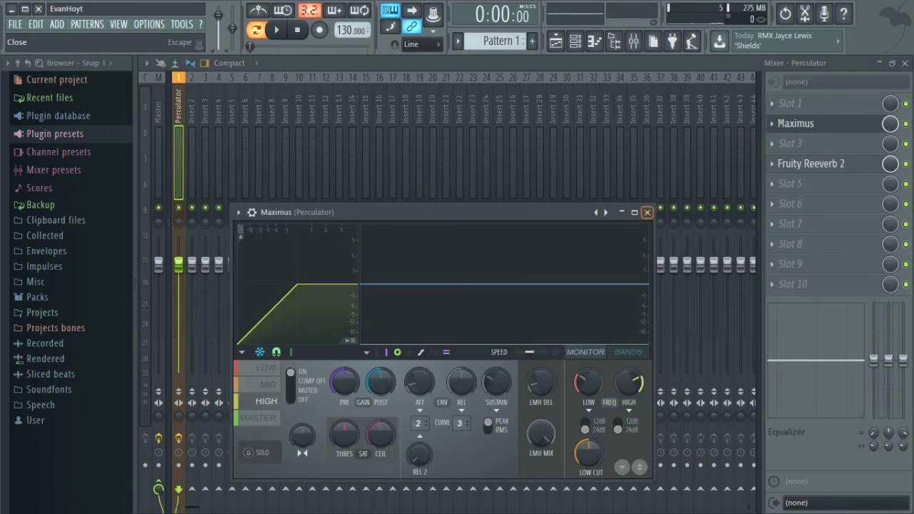
click(647, 213)
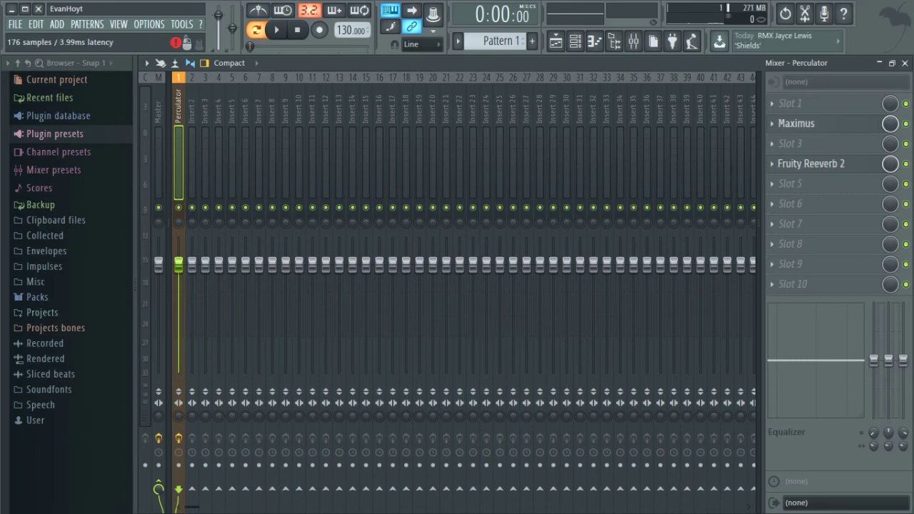
Lower the pre and post gain of the High band in Maximus, and raise both gains slightly on the Mid band.
click(796, 122)
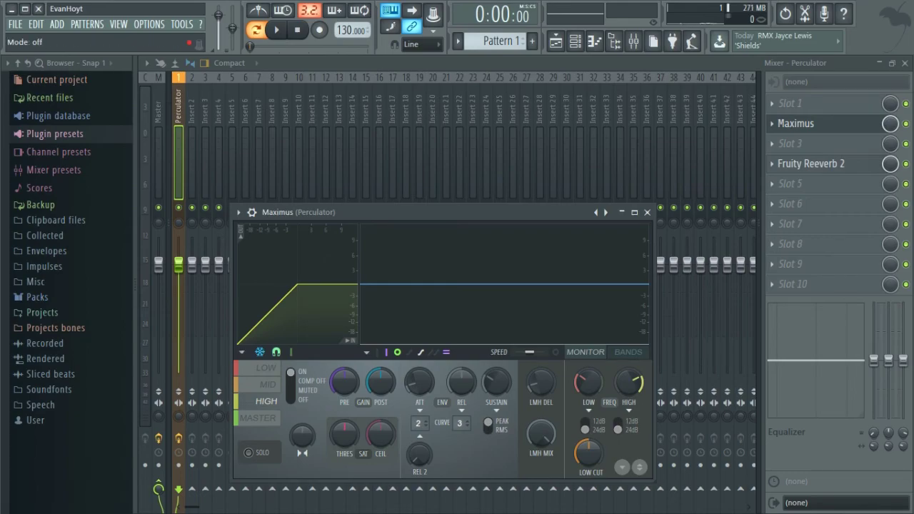
drag(344, 382, 380, 432)
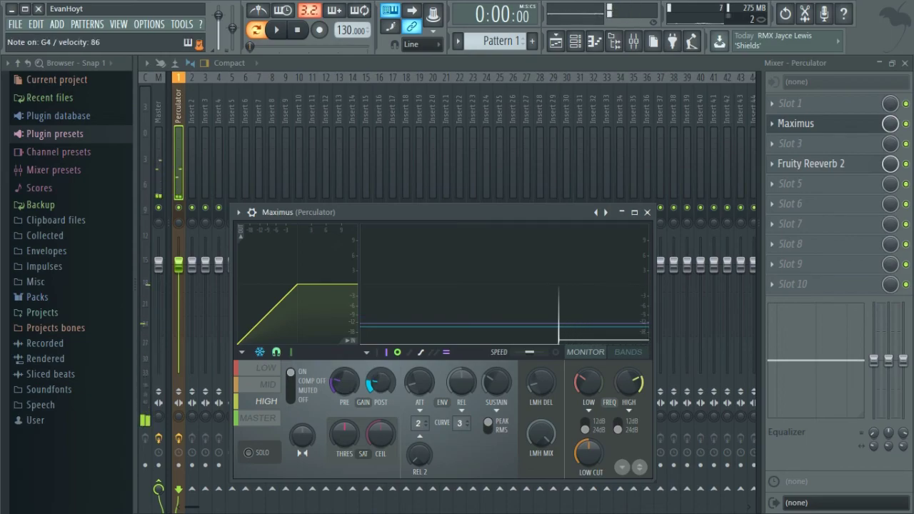
click(268, 385)
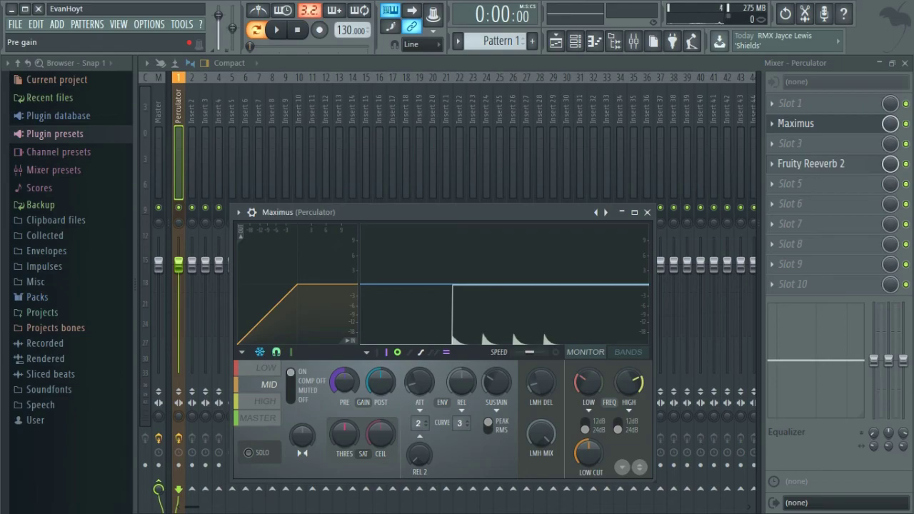
drag(344, 381, 380, 394)
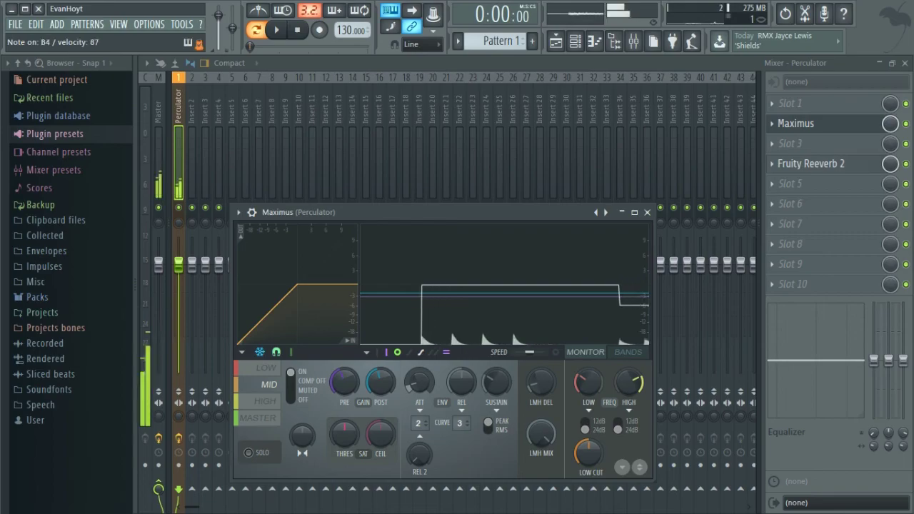
drag(380, 382, 344, 367)
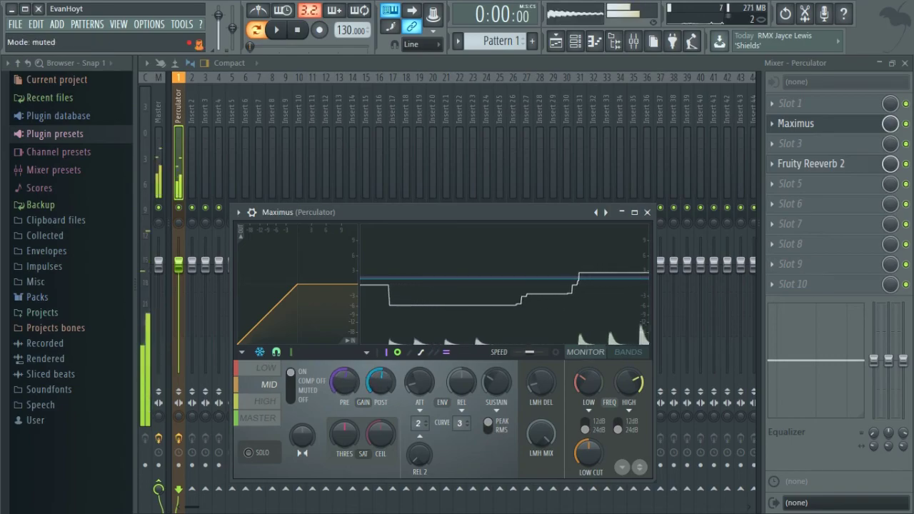
Try boosted pre and post gain on the Maximus Low band, and bring both back down with post gain at about 0.6 dB.
click(266, 368)
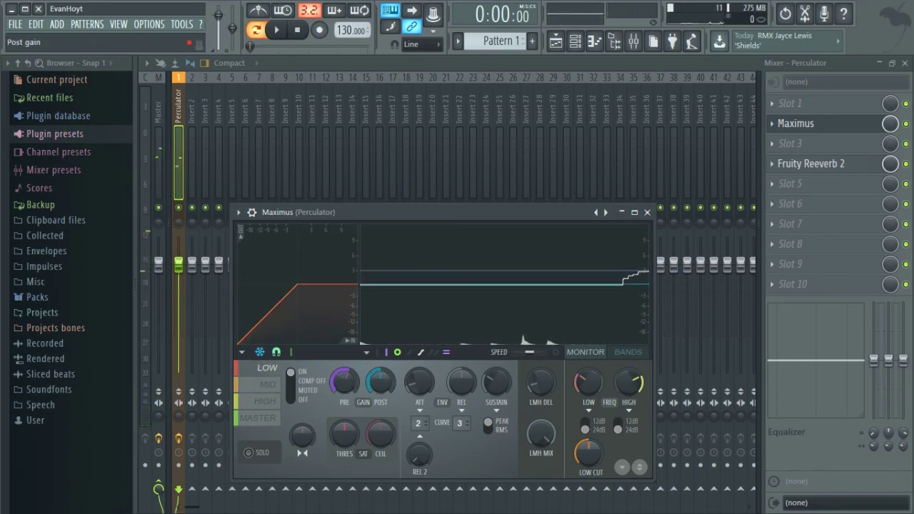
drag(380, 383, 344, 354)
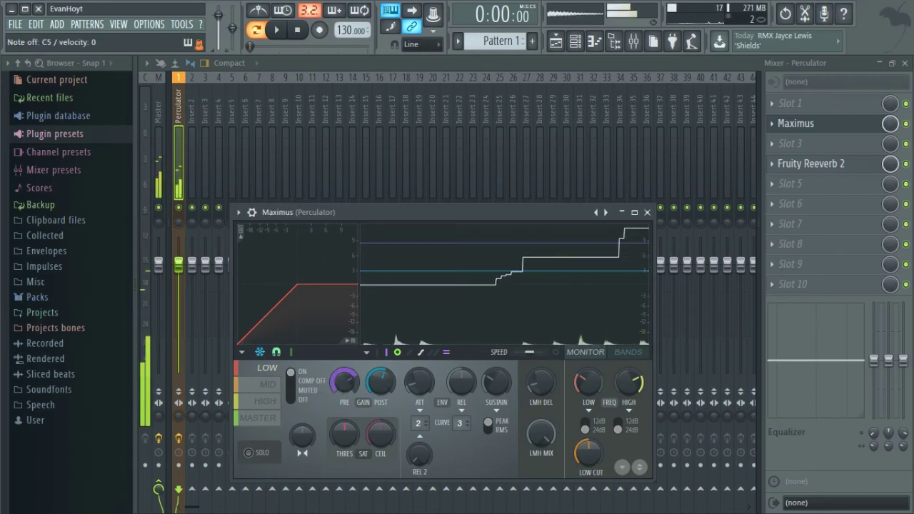
drag(380, 382, 380, 358)
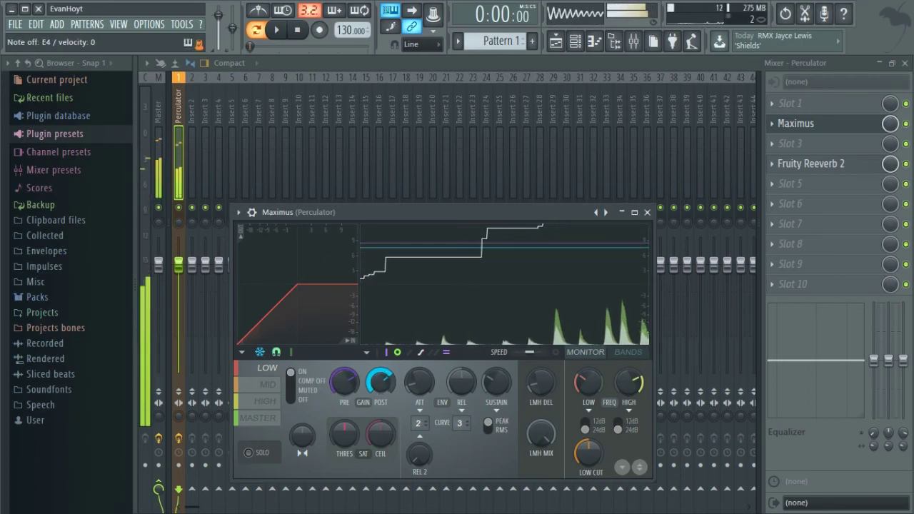
drag(380, 382, 380, 407)
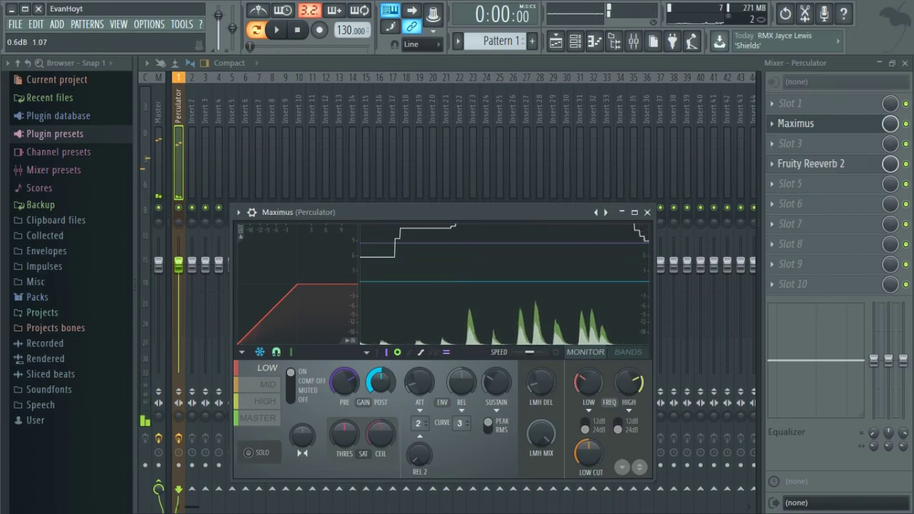
drag(344, 383, 344, 411)
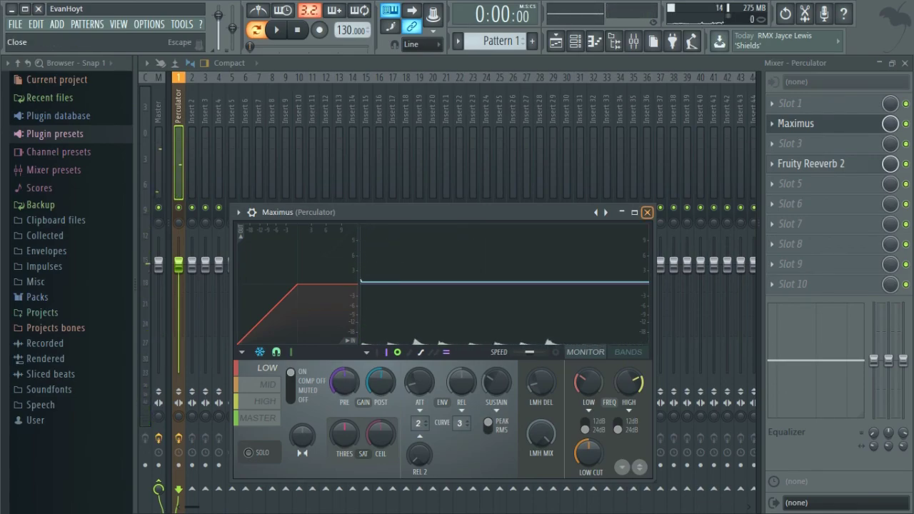
Close the Maximus window and show the channel rack over the mixer.
click(647, 212)
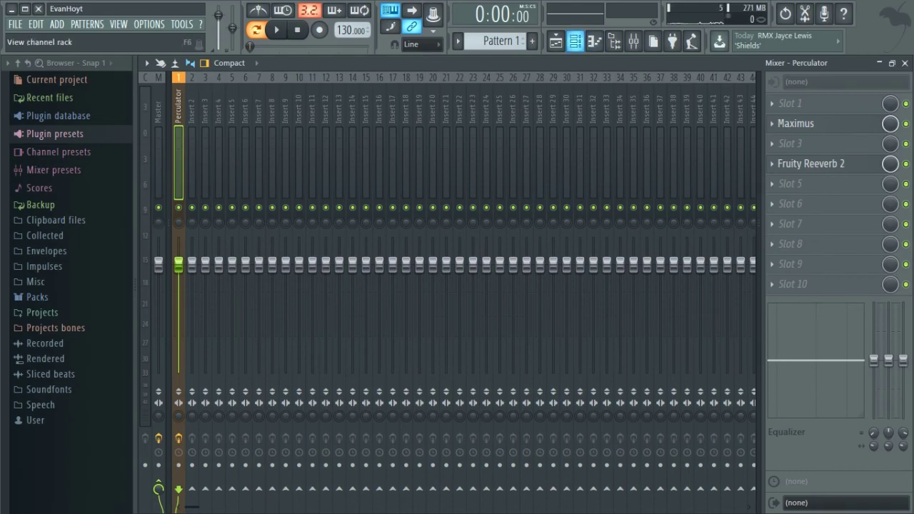
click(574, 41)
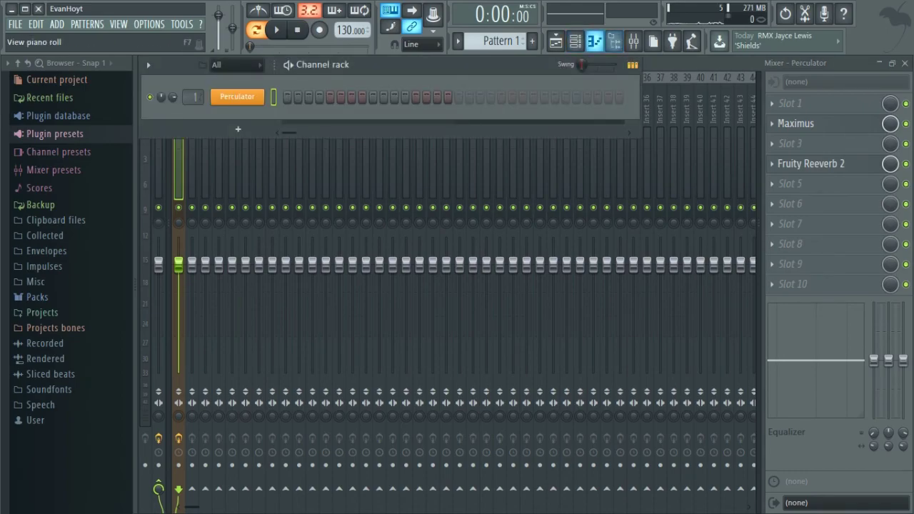
Show the Perculator channel's piano roll and hide the channel rack.
click(594, 41)
click(575, 41)
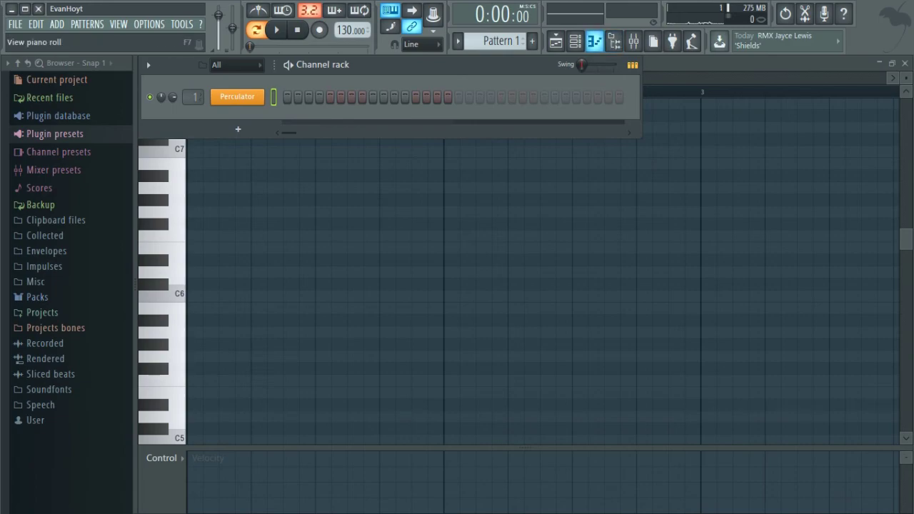
click(594, 41)
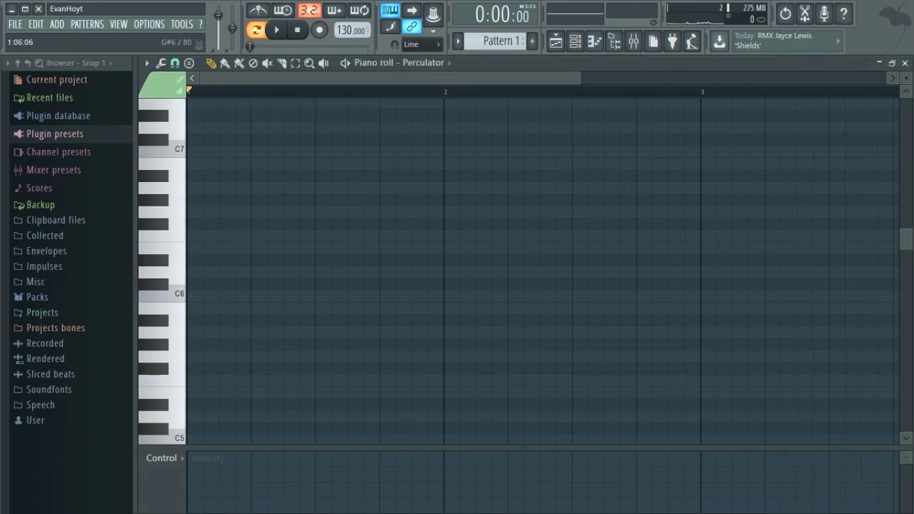
Bring the C5 key into view on the piano roll keyboard and audition it.
scroll(528, 272, down, 5)
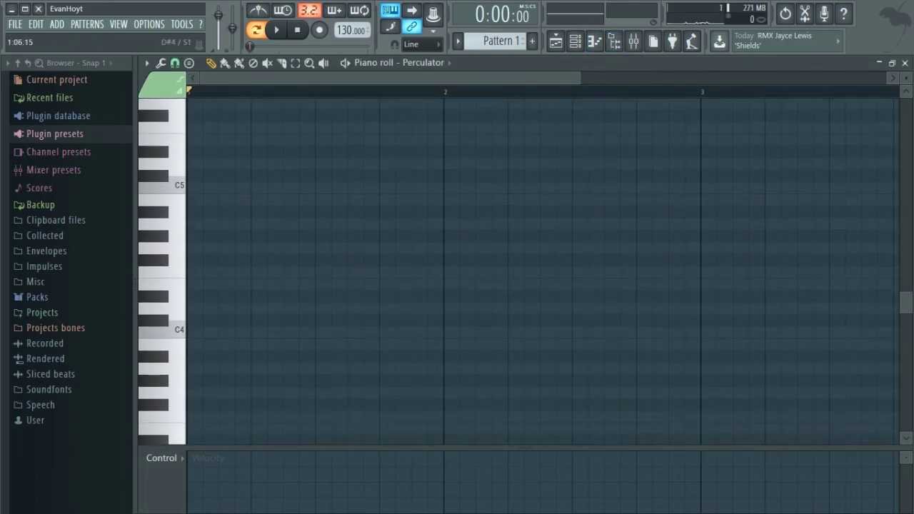
key(q)
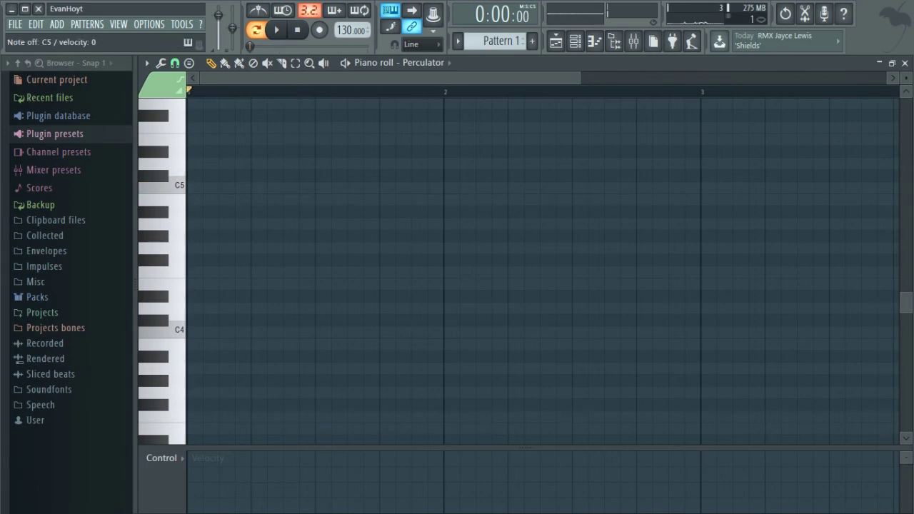
click(162, 184)
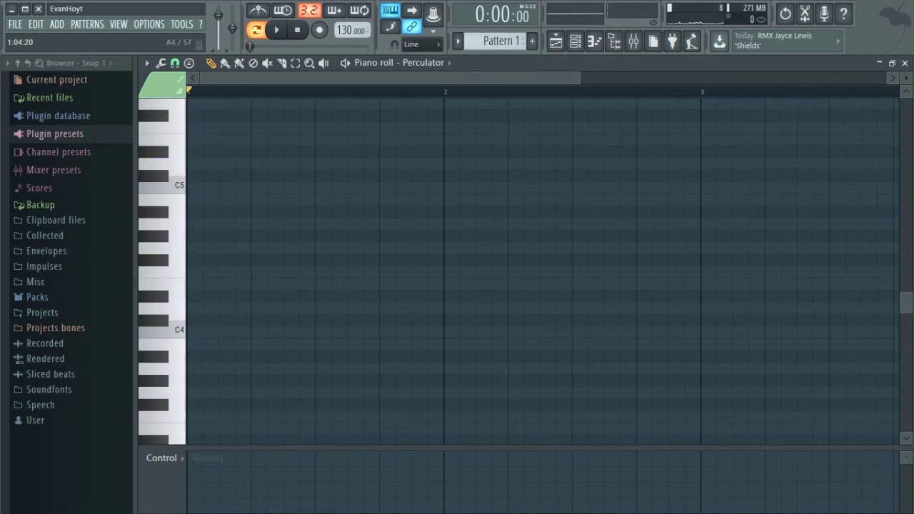
scroll(499, 272, up, 1)
click(176, 222)
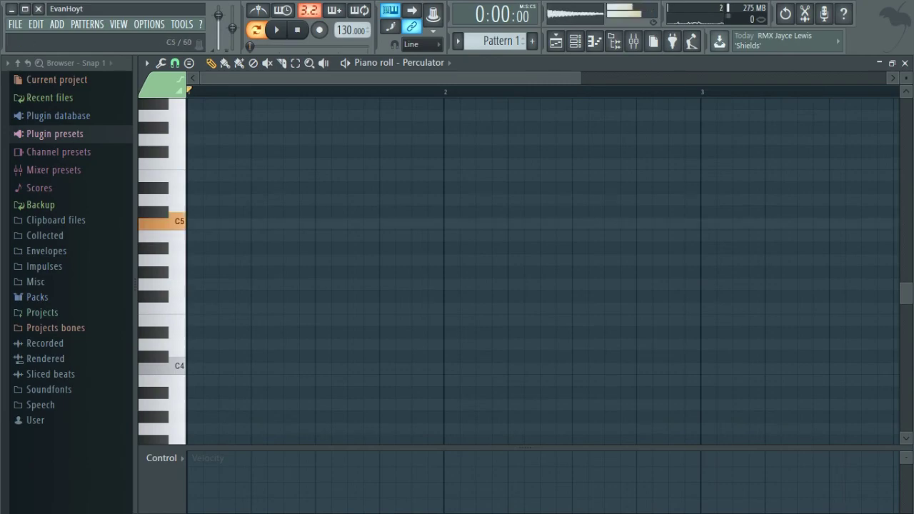
click(176, 221)
Place a C5 note at the start of bar 1 and play the pattern with the metronome on.
click(190, 224)
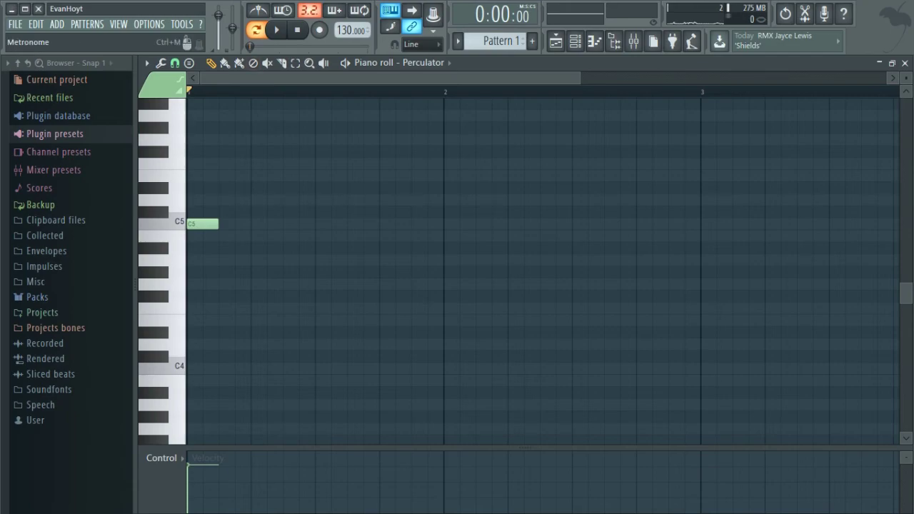
click(258, 10)
key(space)
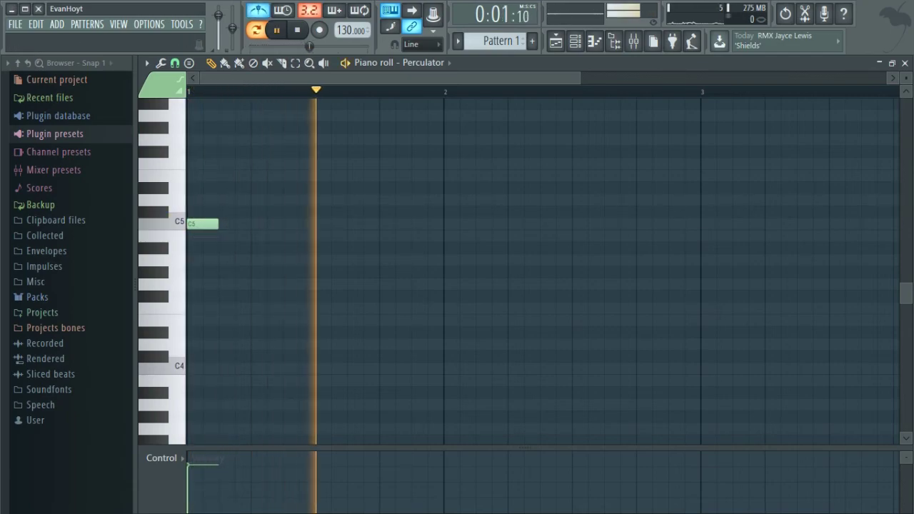
key(space)
Delete the C5 note and place a new C5 note at the start of bar 1.
right_click(202, 223)
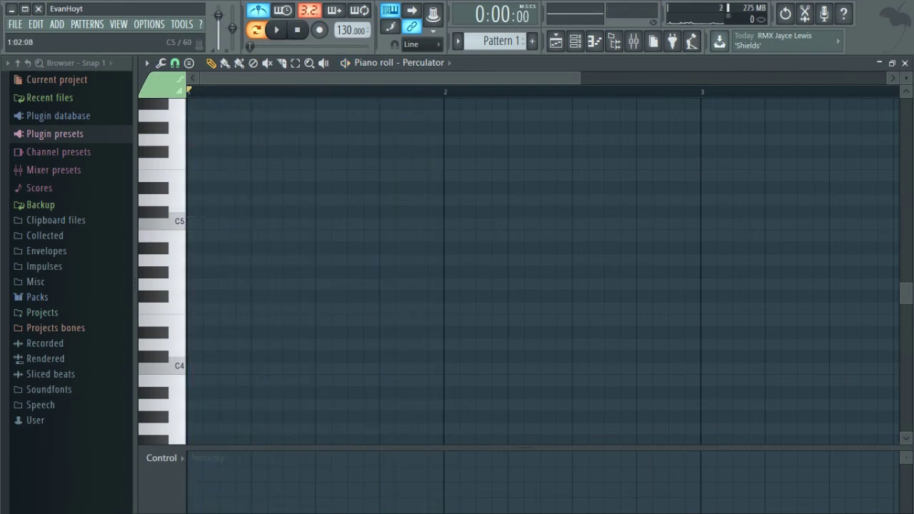
drag(207, 224, 191, 223)
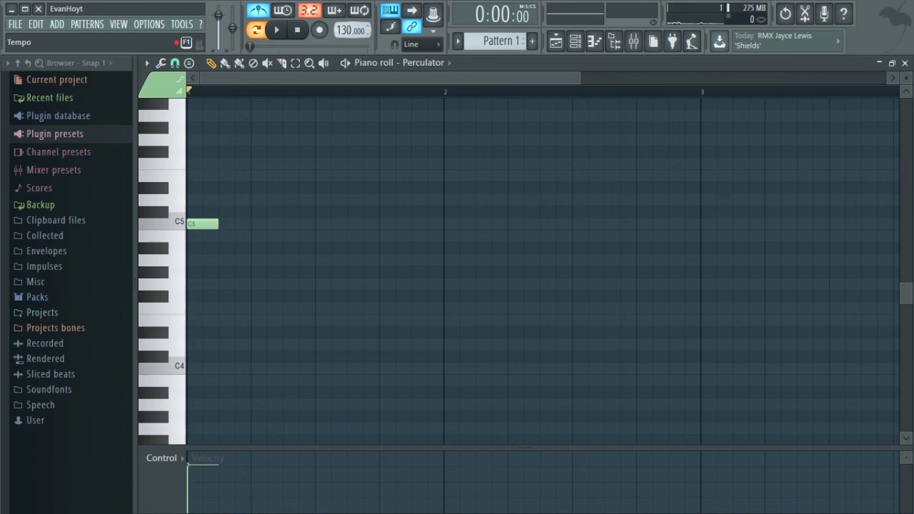
Try the pattern at a tempo of 115 BPM.
drag(345, 30, 346, 44)
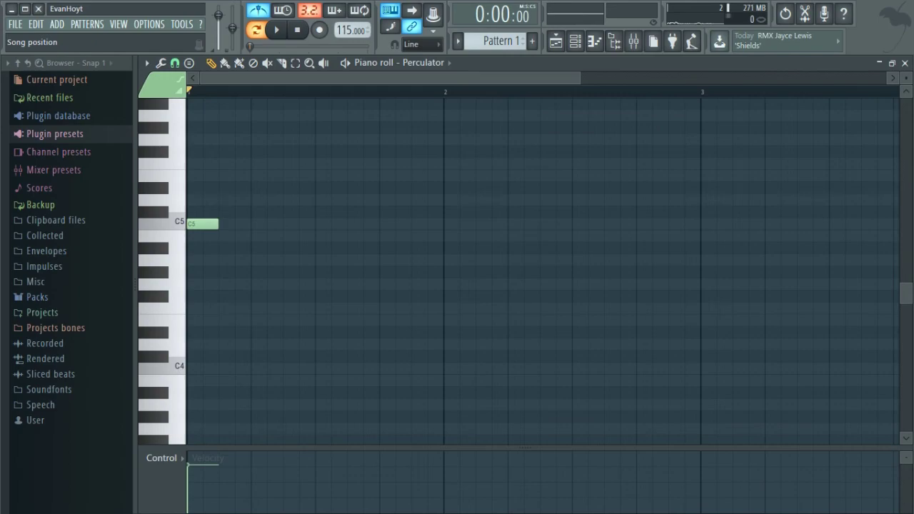
key(space)
key(space)
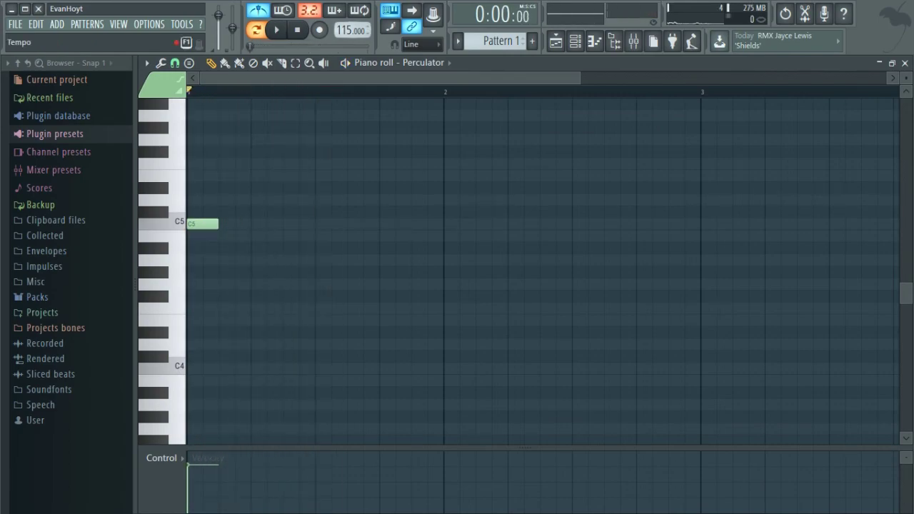
Set the tempo to 100 BPM and play the pattern.
scroll(350, 30, down, 10)
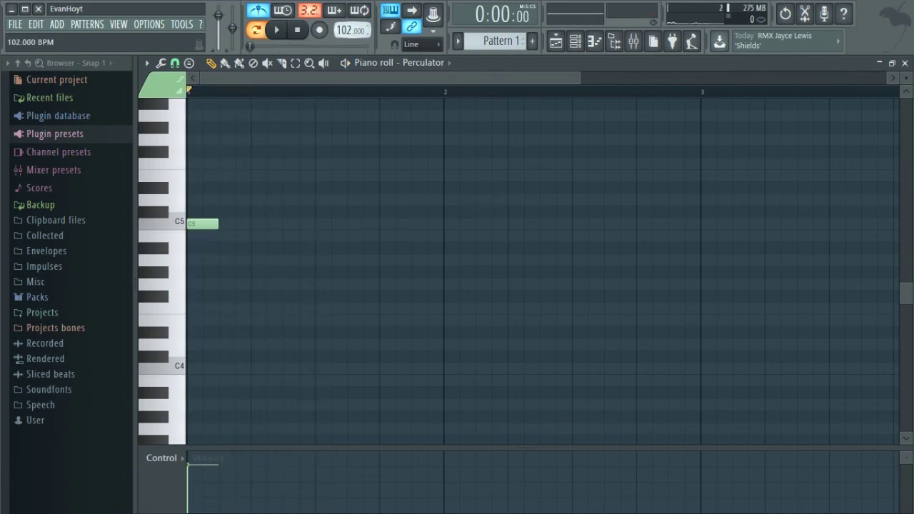
scroll(350, 30, down, 2)
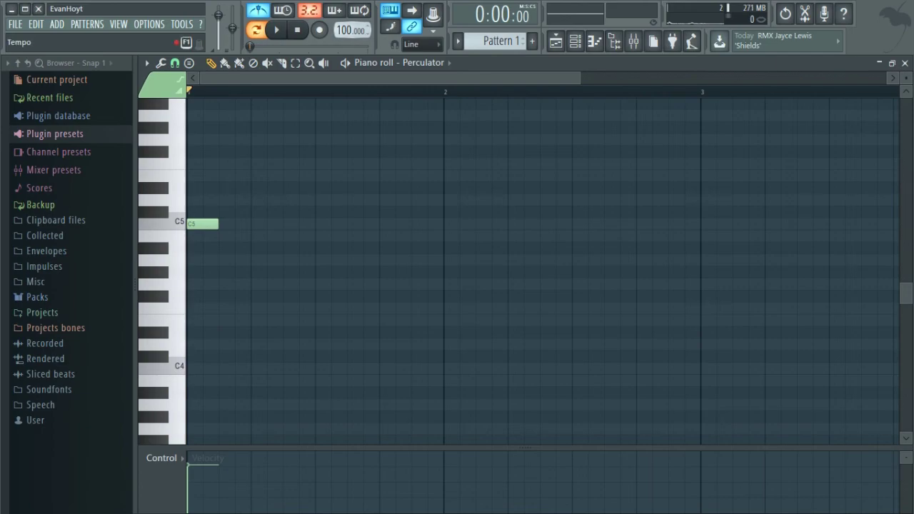
key(space)
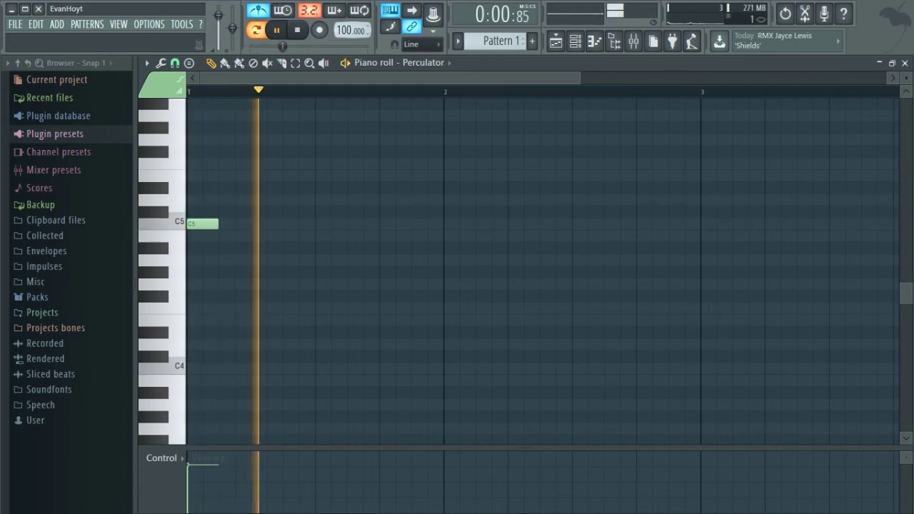
key(space)
Lengthen the C5 note to three steps and place an equally long B4 note directly behind it.
click(202, 224)
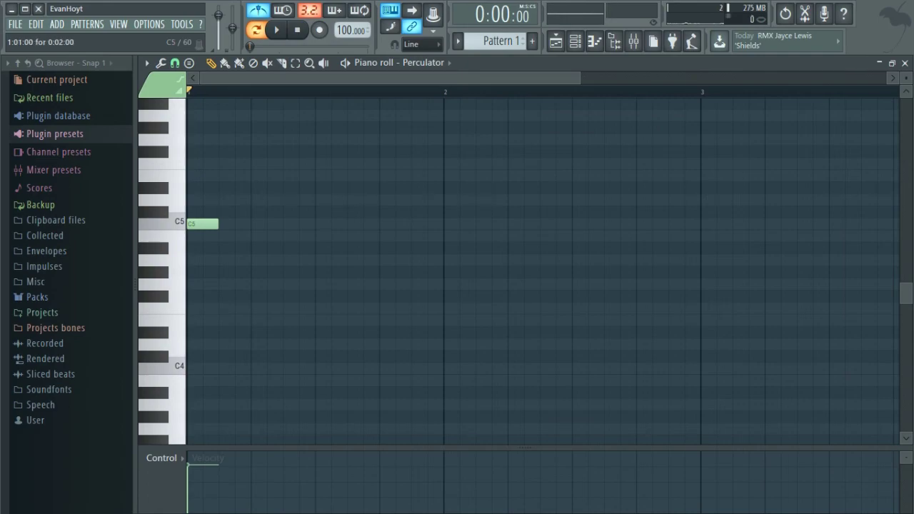
drag(218, 224, 234, 224)
click(227, 224)
click(237, 235)
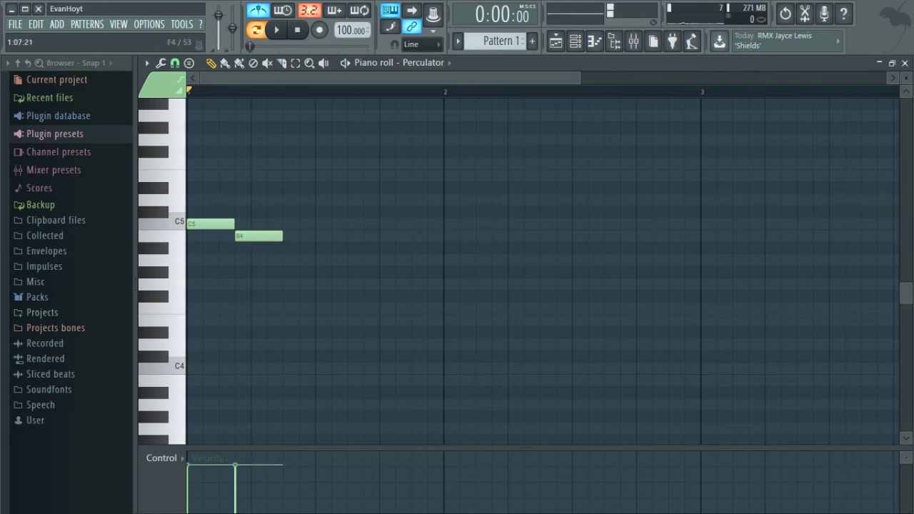
Add a four-step E4 note after the B4 note and a G4 note from there to the end of bar 1.
click(287, 284)
drag(318, 283, 319, 320)
click(343, 284)
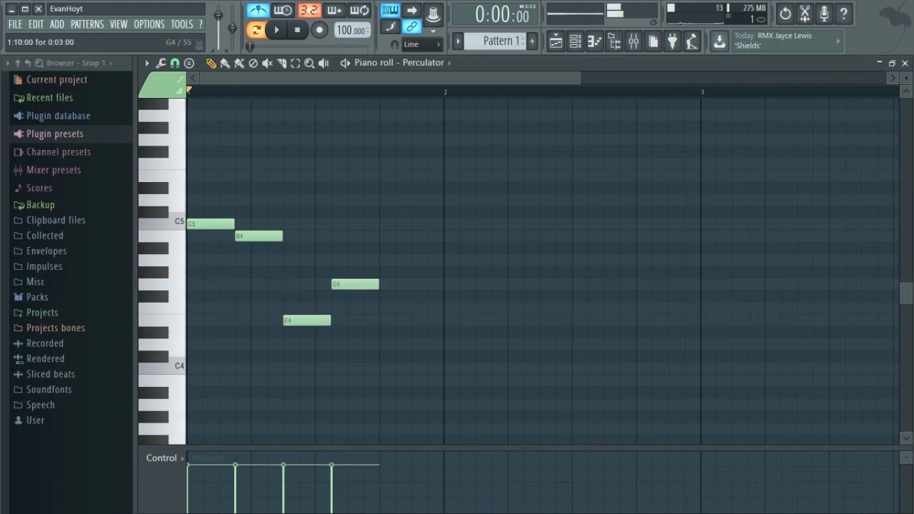
drag(379, 284, 403, 284)
drag(459, 284, 443, 284)
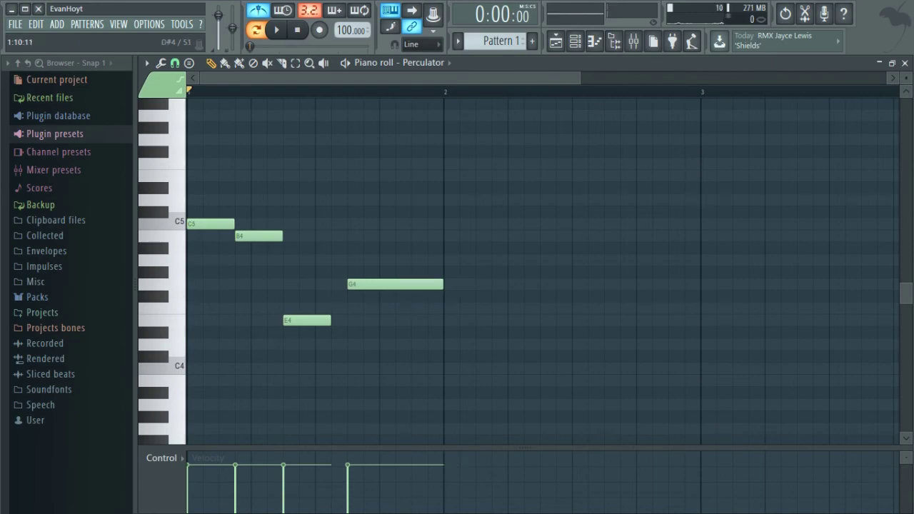
drag(331, 320, 347, 319)
Play the four-note melody from the start and from a playhead position within the E4 note, and return the playhead to bar 1.
key(space)
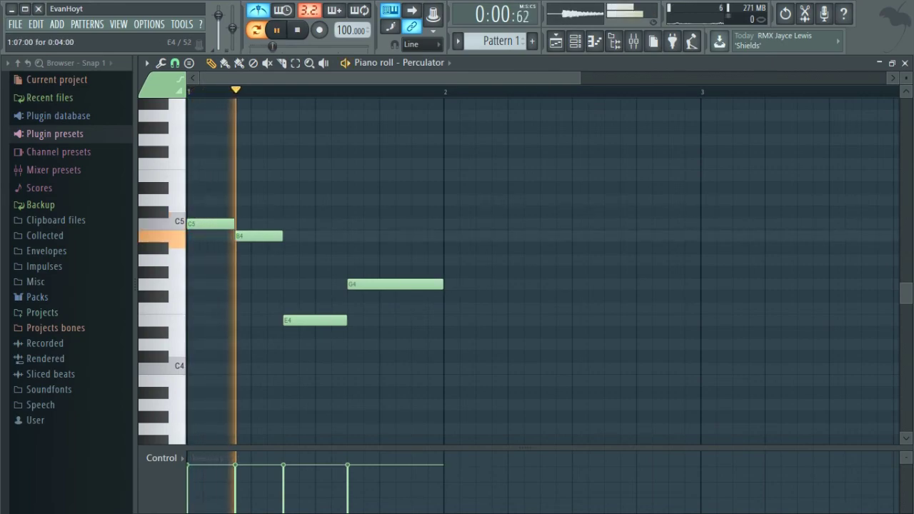
key(space)
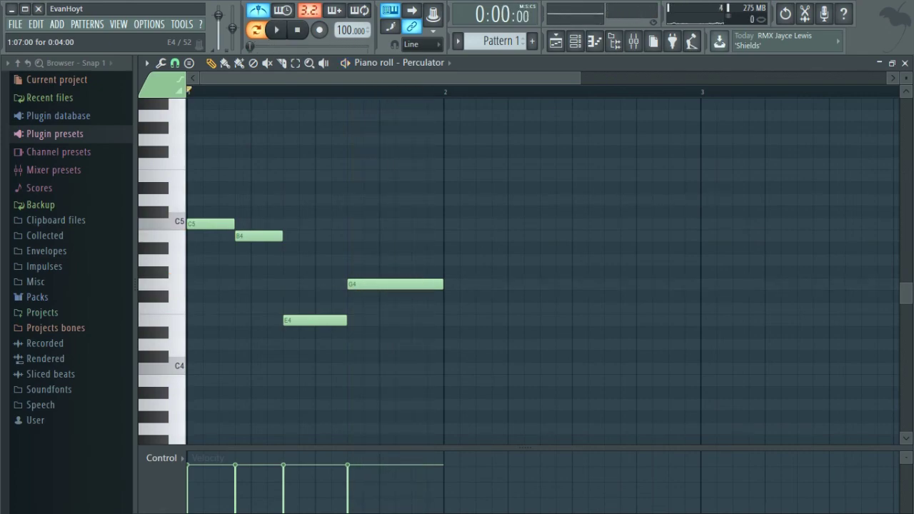
click(300, 90)
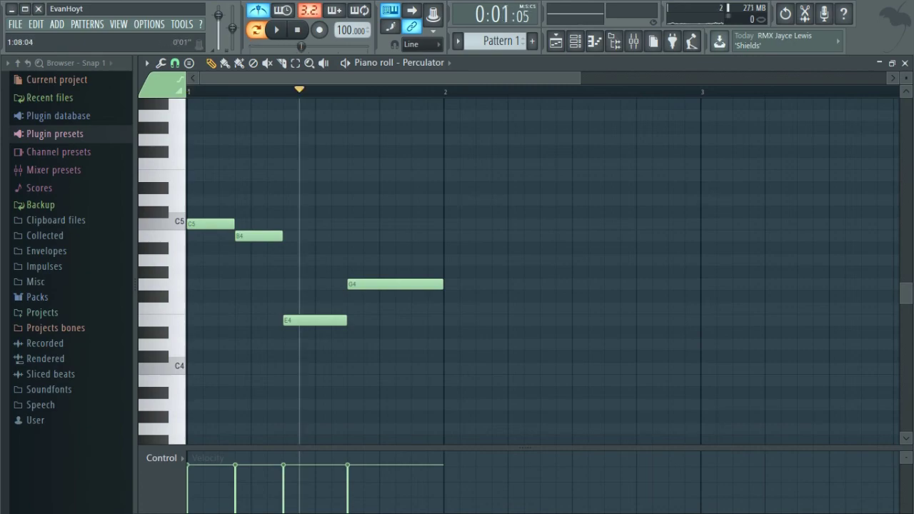
key(space)
key(space)
key(space)
key(space)
click(188, 91)
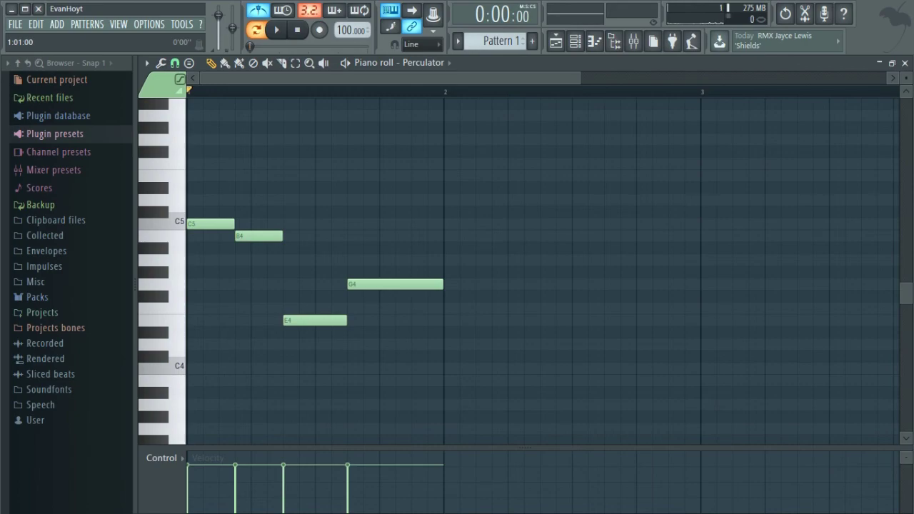
Stack E5, G5 and B5 notes above the C5 note at the start of bar 1.
scroll(517, 271, up, 3)
click(160, 250)
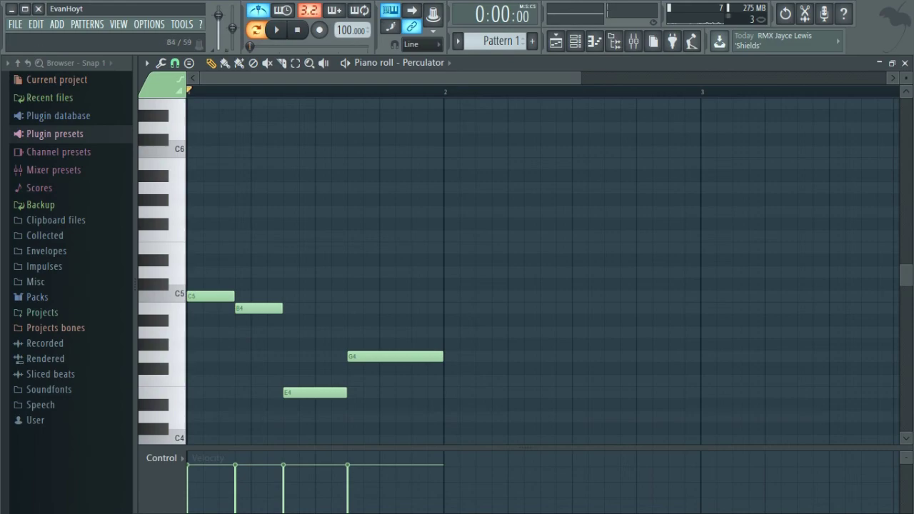
click(194, 248)
click(194, 212)
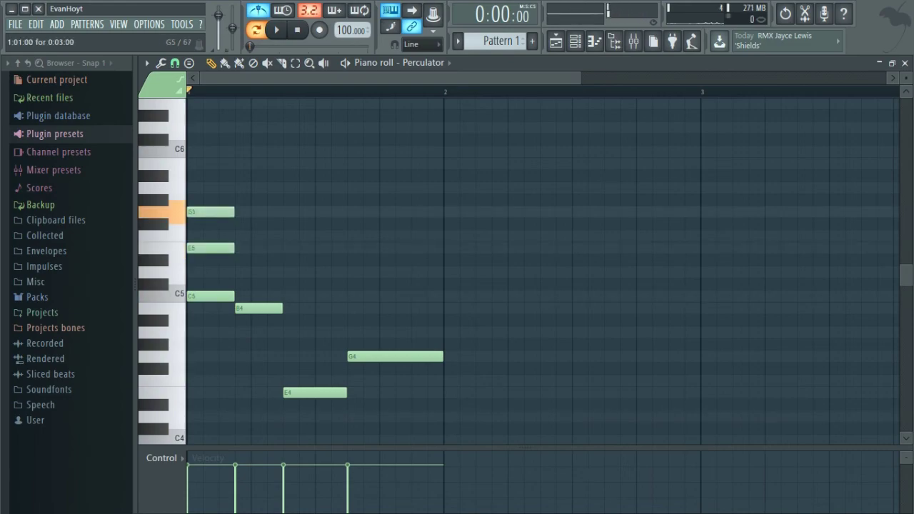
drag(209, 176, 193, 164)
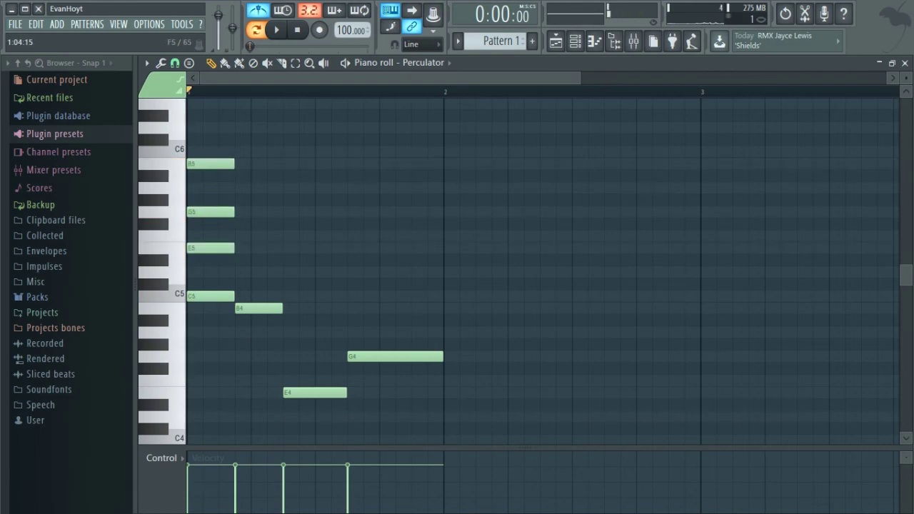
Stack A5, D5 and G5 notes above the B4 note.
click(238, 188)
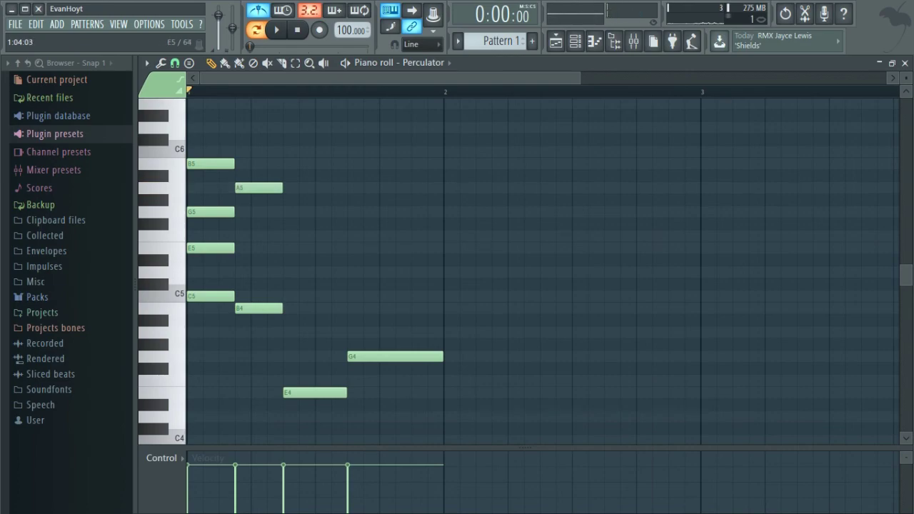
click(247, 272)
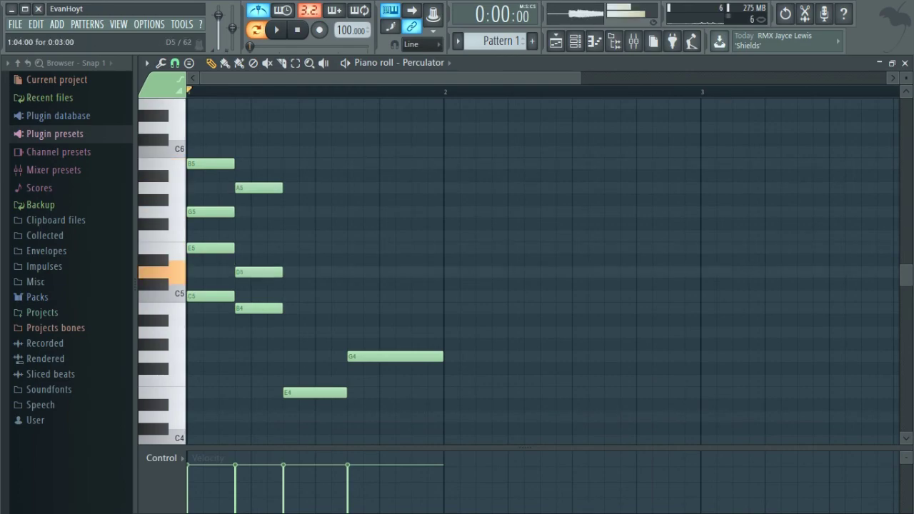
click(246, 212)
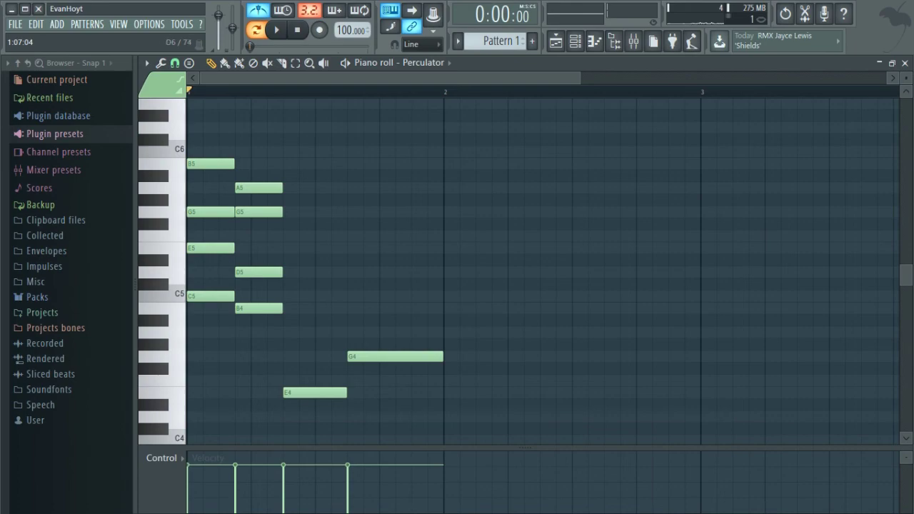
Stack D5, G5 and D6 notes above the E4 note, and D5, G5 and B5 notes above the G4 note.
click(300, 127)
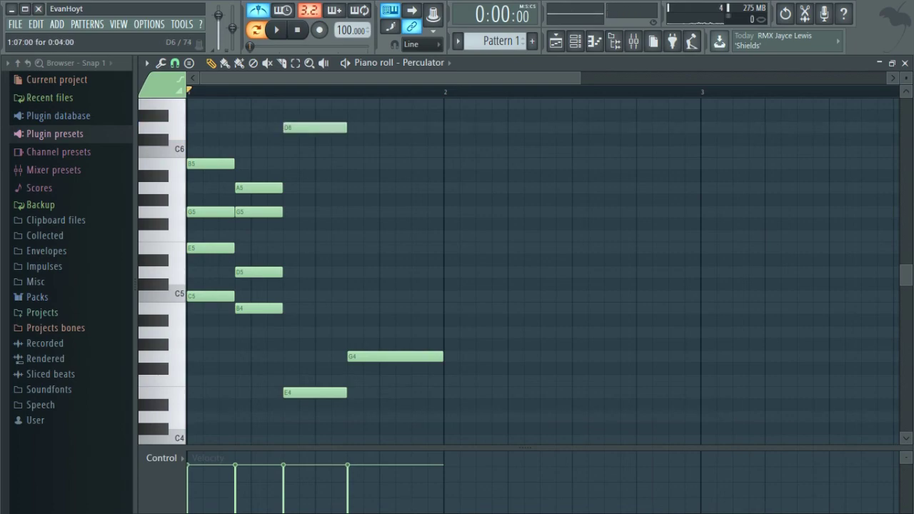
click(355, 151)
drag(355, 152, 441, 163)
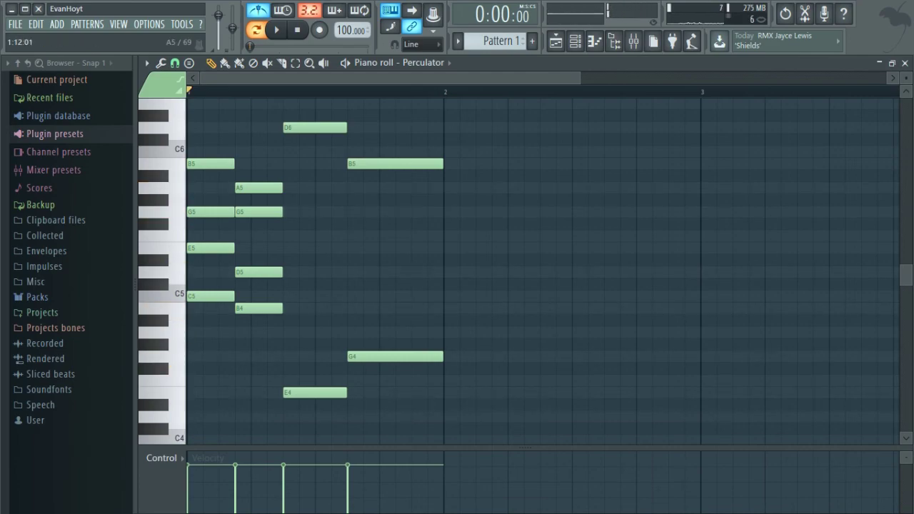
drag(368, 212, 352, 212)
mouse_move(355, 284)
mouse_down()
mouse_move(355, 295)
mouse_move(355, 260)
mouse_move(354, 272)
mouse_up()
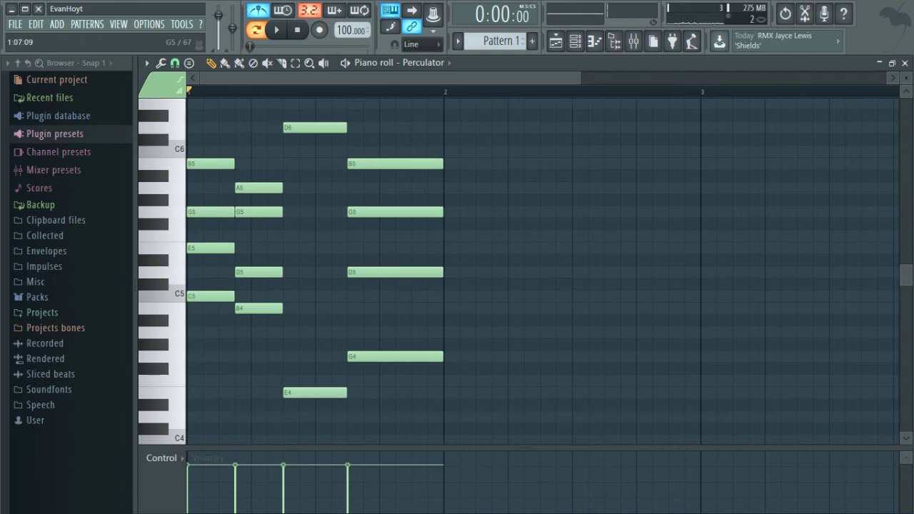
click(289, 212)
click(293, 272)
Play the chord progression in the piano roll and show the playlist.
key(space)
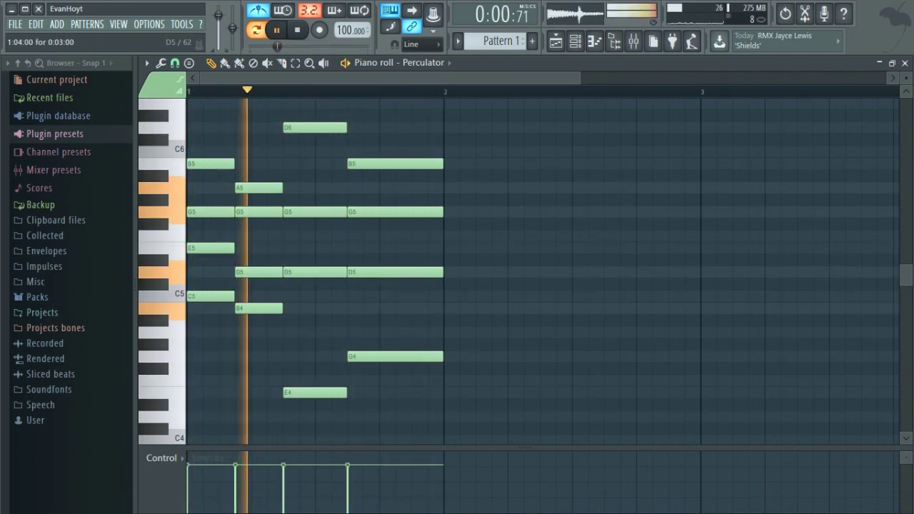
key(space)
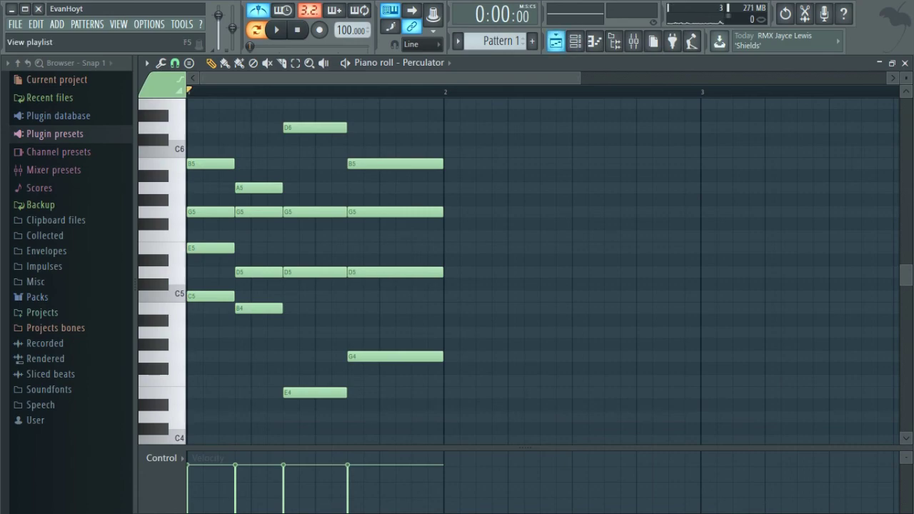
click(555, 41)
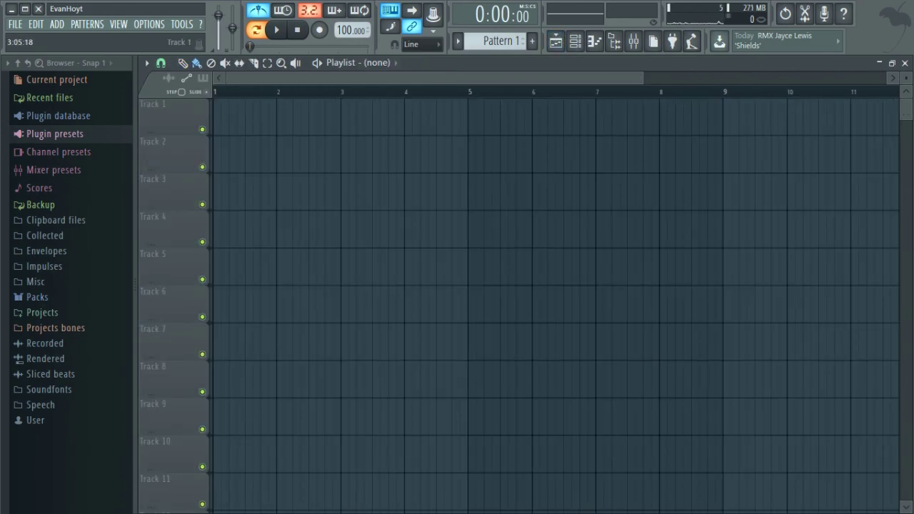
Place a Pattern 1 clip at the start of bar 1 on Track 1 of the playlist.
click(594, 41)
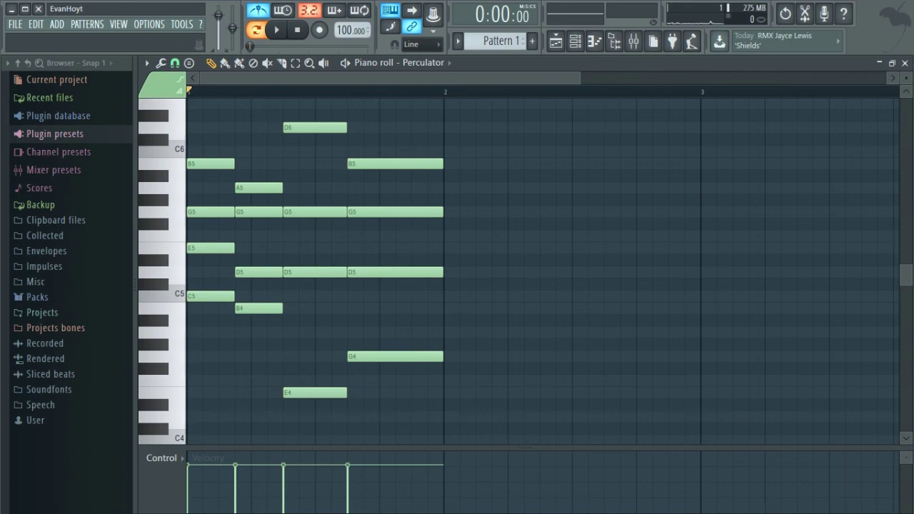
click(555, 41)
click(268, 118)
drag(268, 118, 216, 118)
click(594, 41)
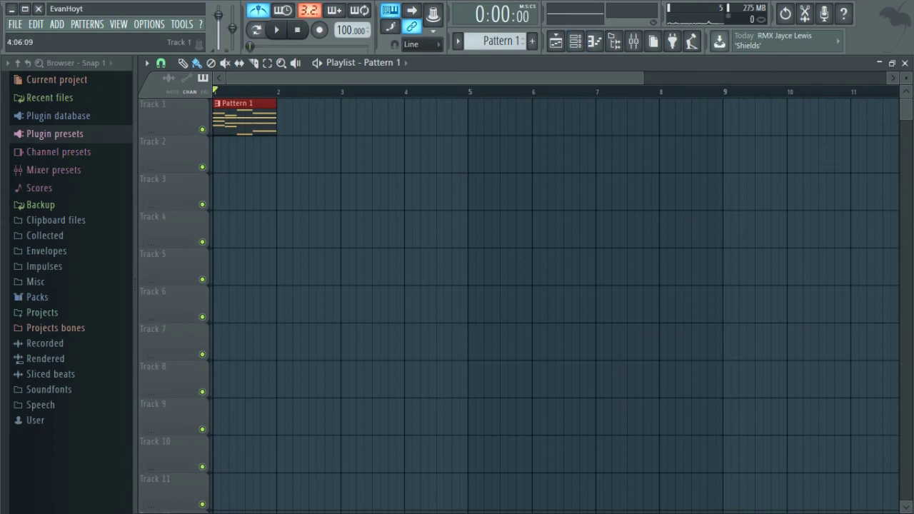
Add a second Pattern 1 clip at bar 2 on Track 1 and delete it again.
click(293, 118)
drag(310, 118, 297, 118)
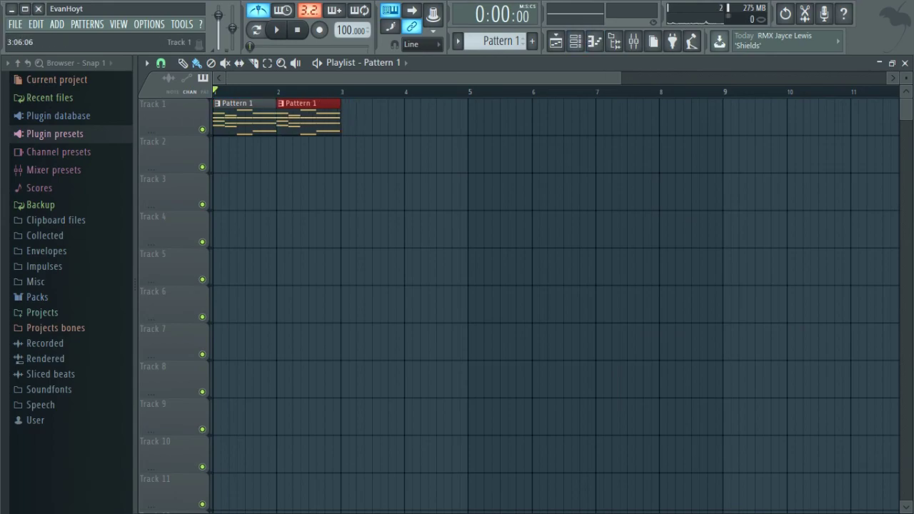
right_click(330, 117)
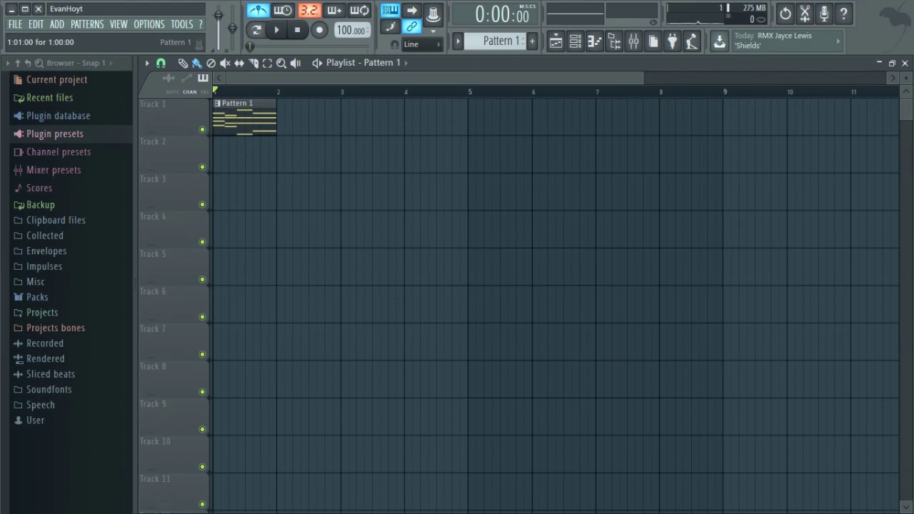
Duplicate the one-bar chord progression of Pattern 1 in the piano roll until it fills four bars.
double_click(254, 126)
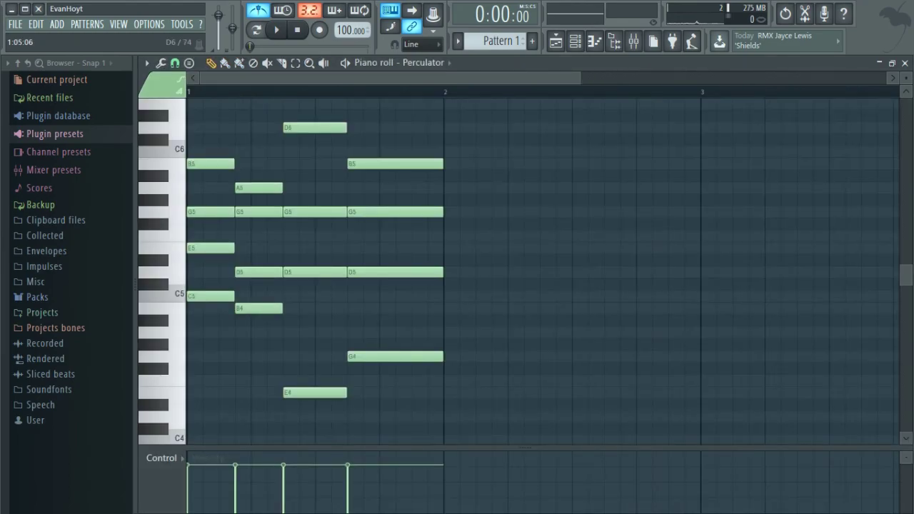
key(ctrl+a)
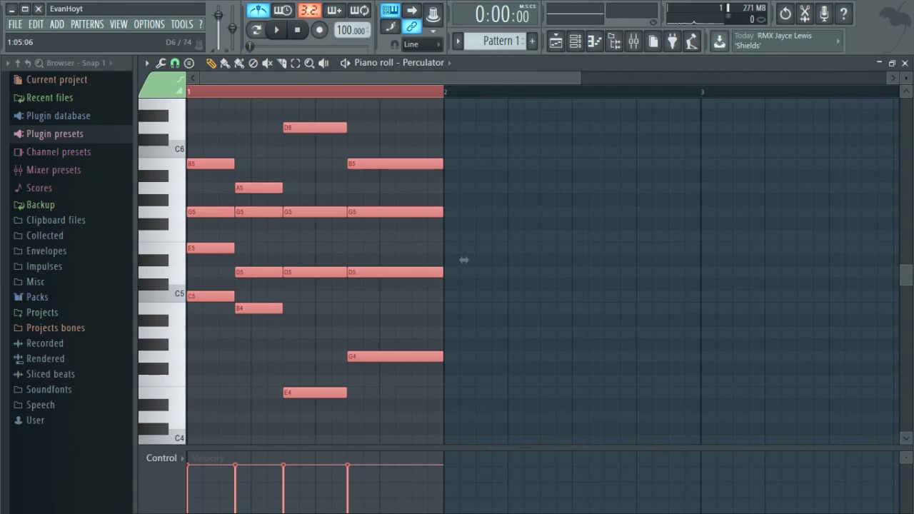
key(ctrl+b)
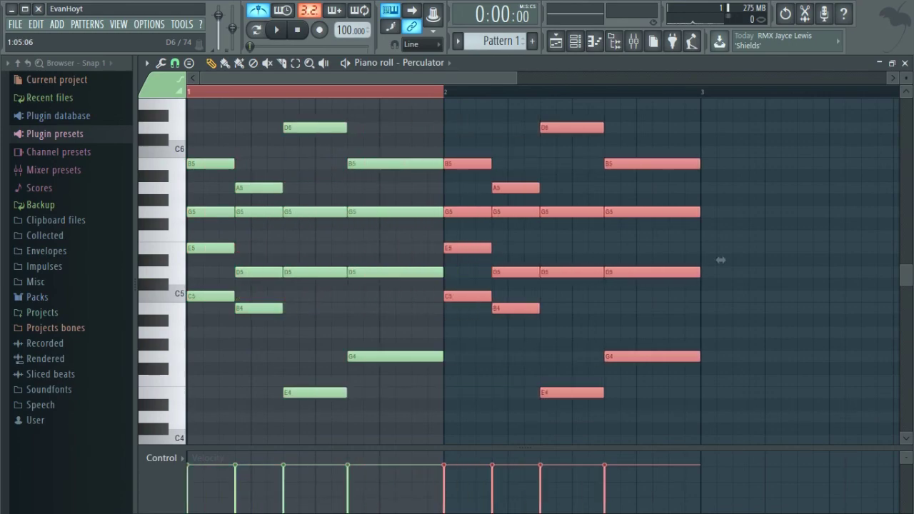
key(ctrl+a)
drag(720, 260, 853, 260)
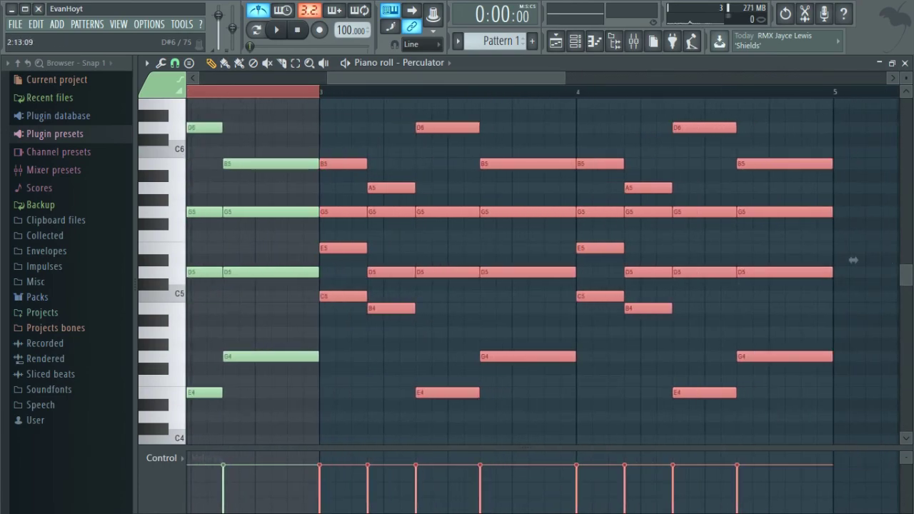
key(ctrl+d)
scroll(836, 259, left, 3)
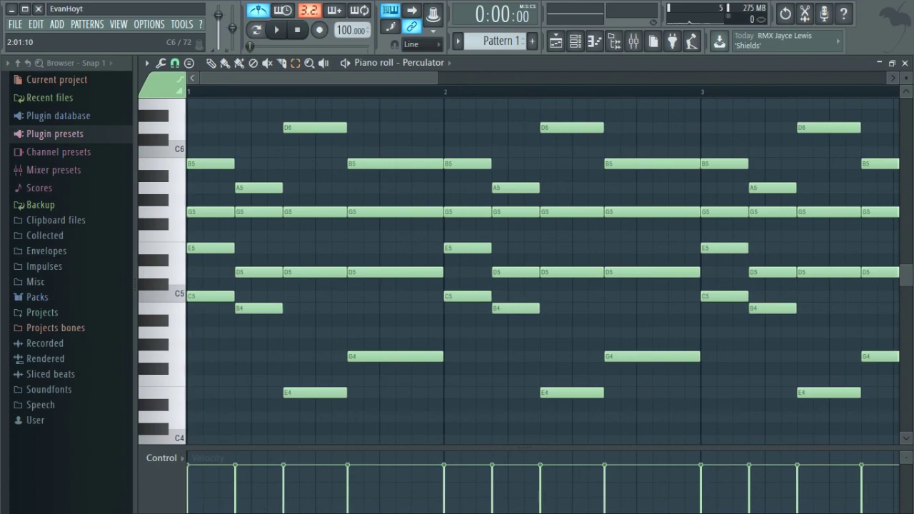
Review the extended Pattern 1 notes in the piano roll, the channel rack and the playlist.
click(575, 41)
scroll(552, 188, right, 4)
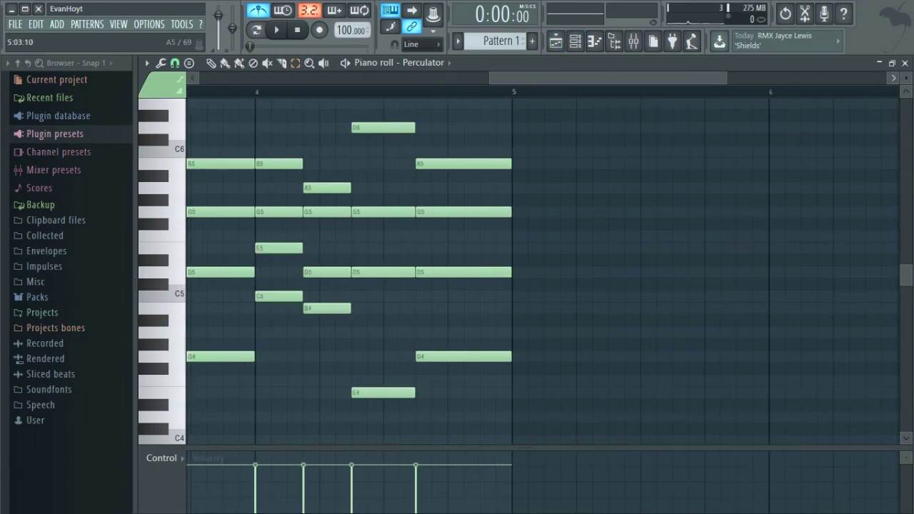
scroll(552, 188, left, 4)
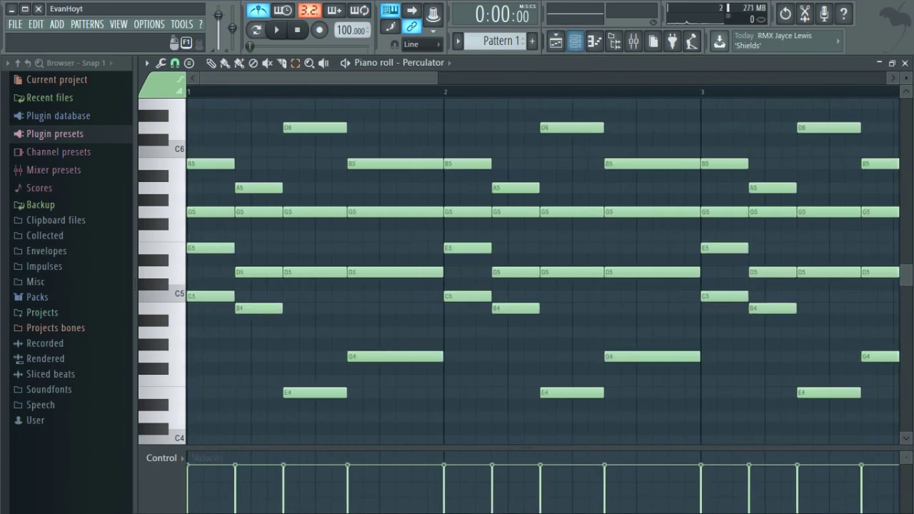
click(555, 41)
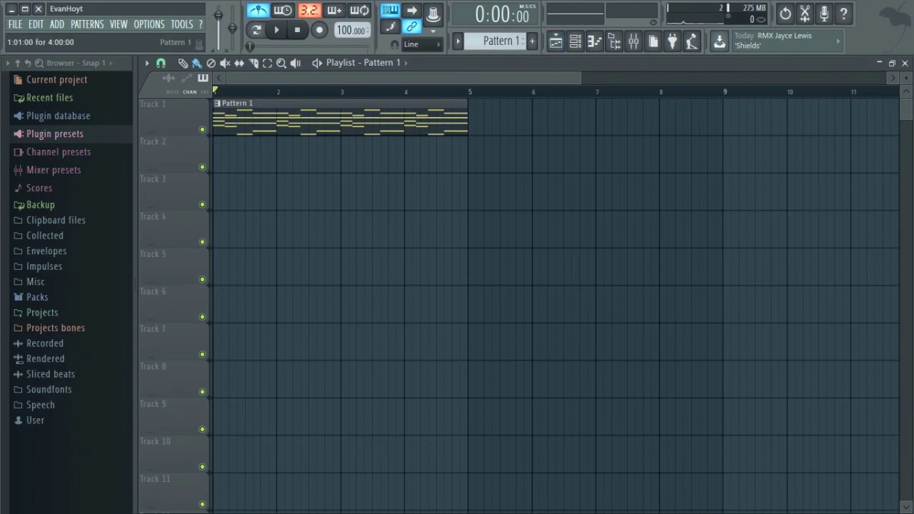
click(575, 41)
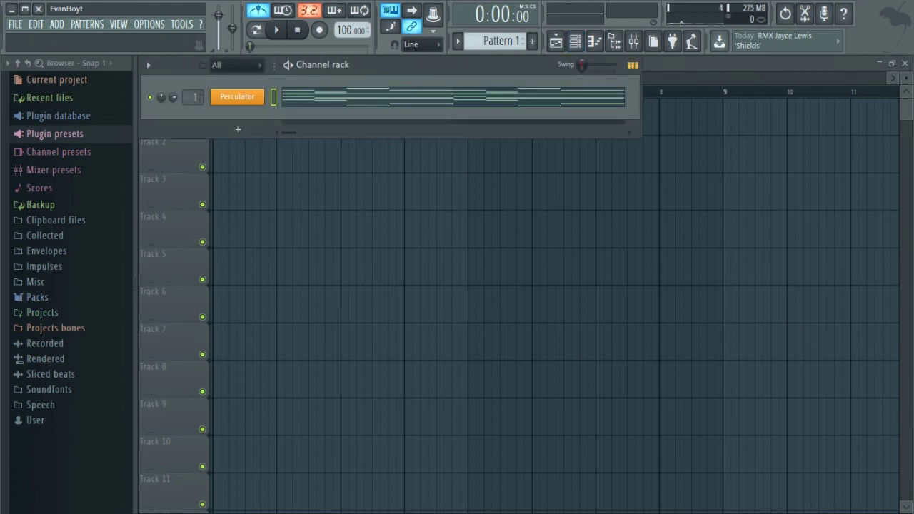
click(555, 41)
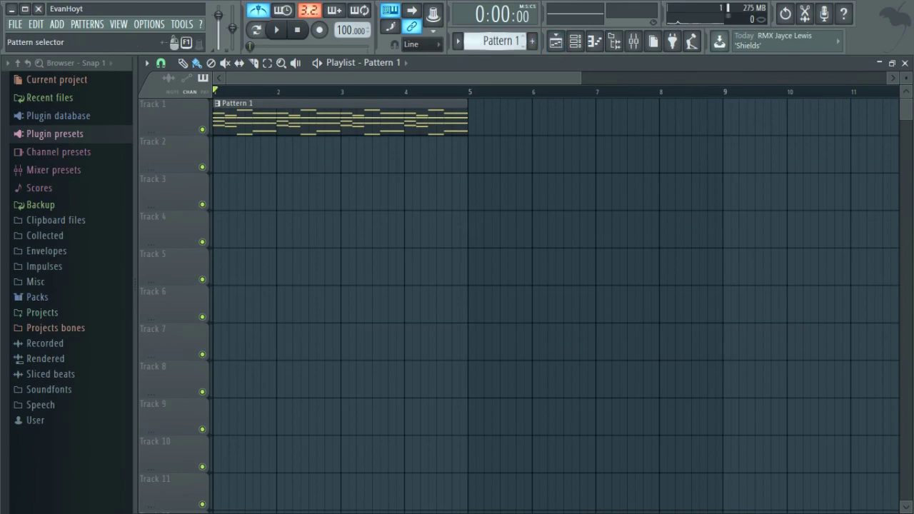
Switch to Pattern 2 and view the Percolator channel in its piano roll and channel rack.
scroll(497, 41, up, 1)
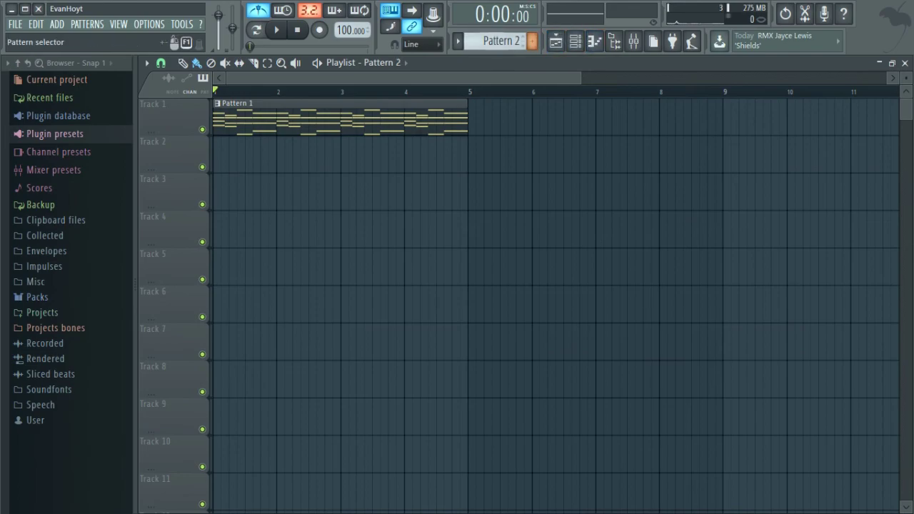
click(574, 40)
click(594, 41)
scroll(345, 146, up, 7)
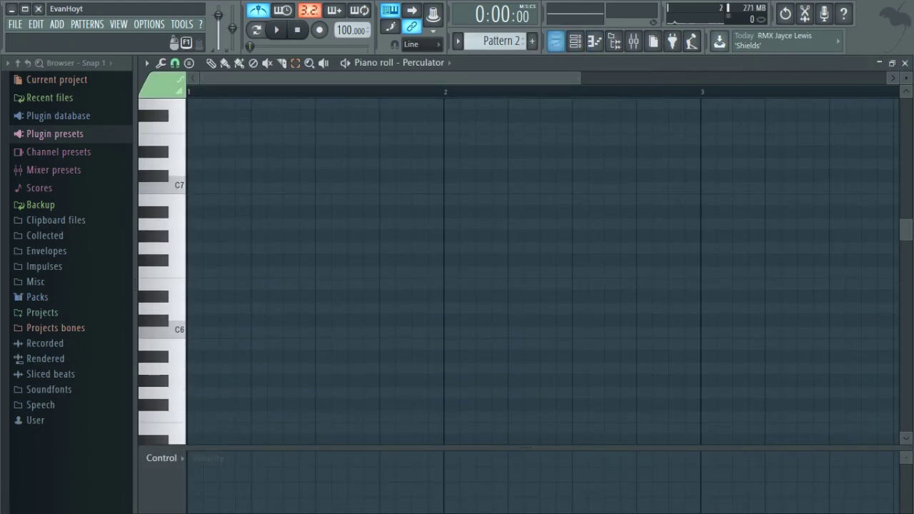
click(555, 40)
click(575, 41)
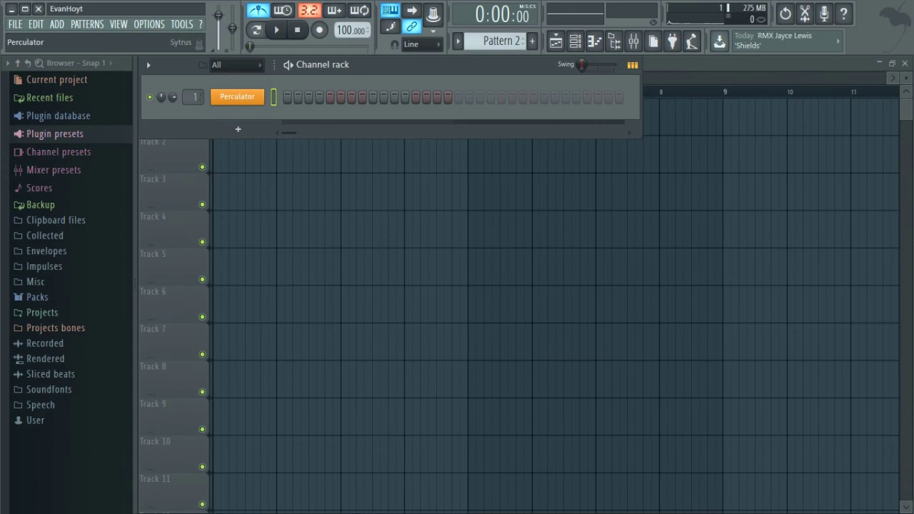
key(space)
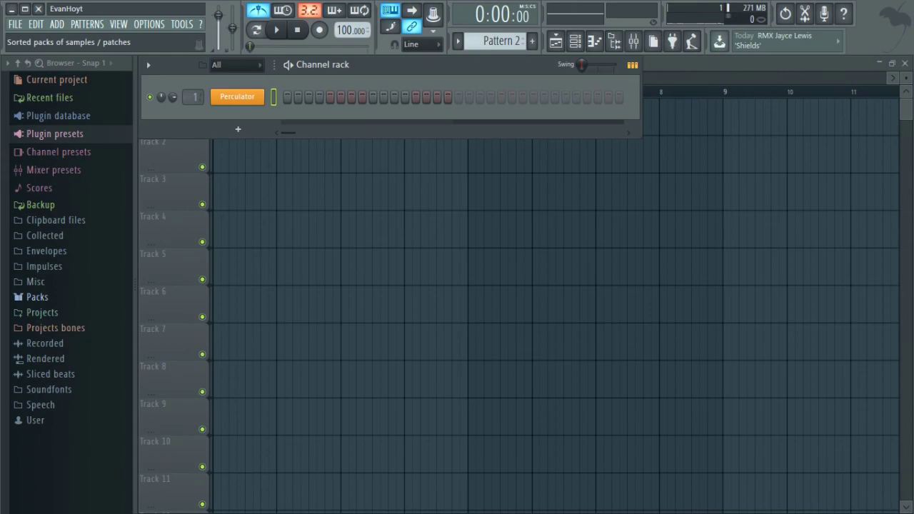
Expand the Kicks folder inside the Drums (ModeAudio) sample pack in the browser.
click(37, 296)
scroll(57, 343, down, 1)
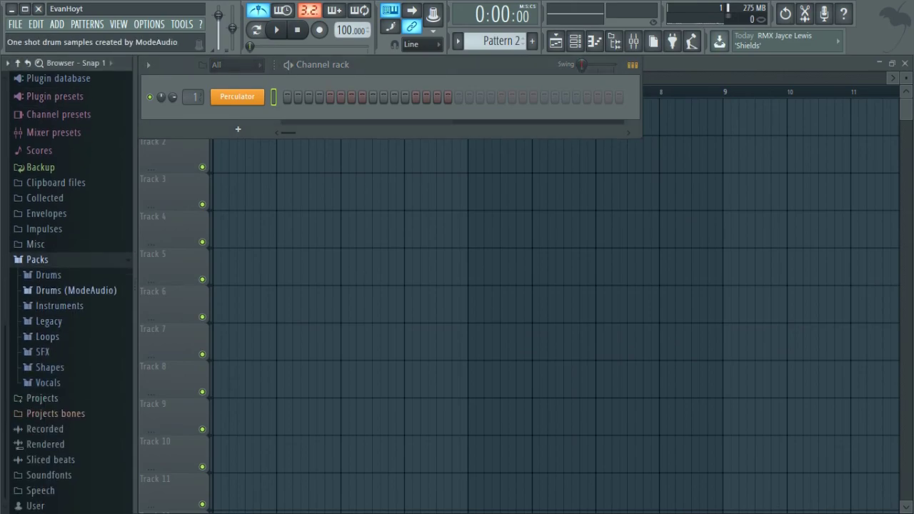
click(72, 290)
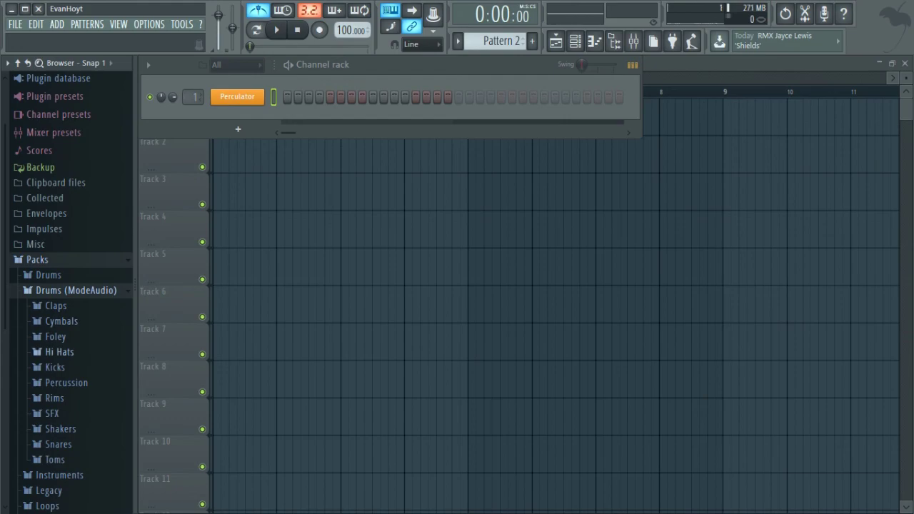
scroll(57, 314, down, 2)
click(55, 312)
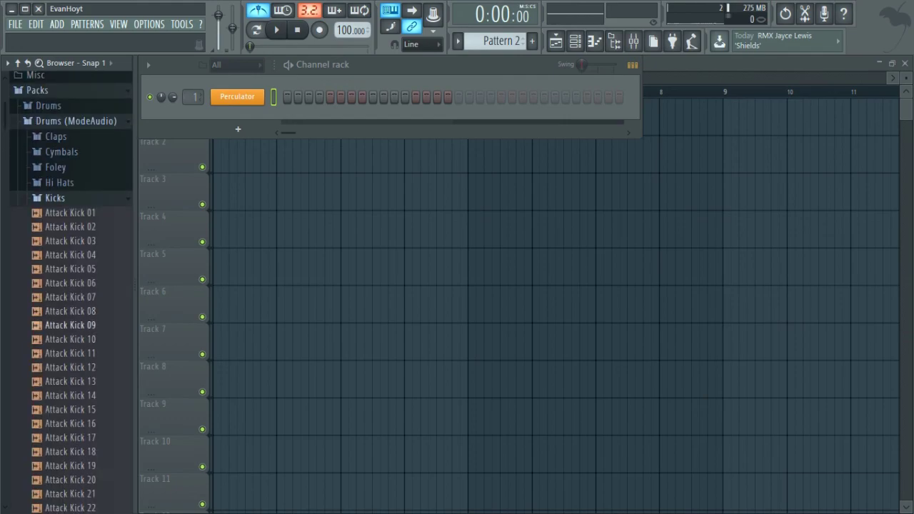
Browse the kick samples and audition the Attack Kick ones to pick a suitable sound.
scroll(57, 283, down, 2)
scroll(68, 286, down, 20)
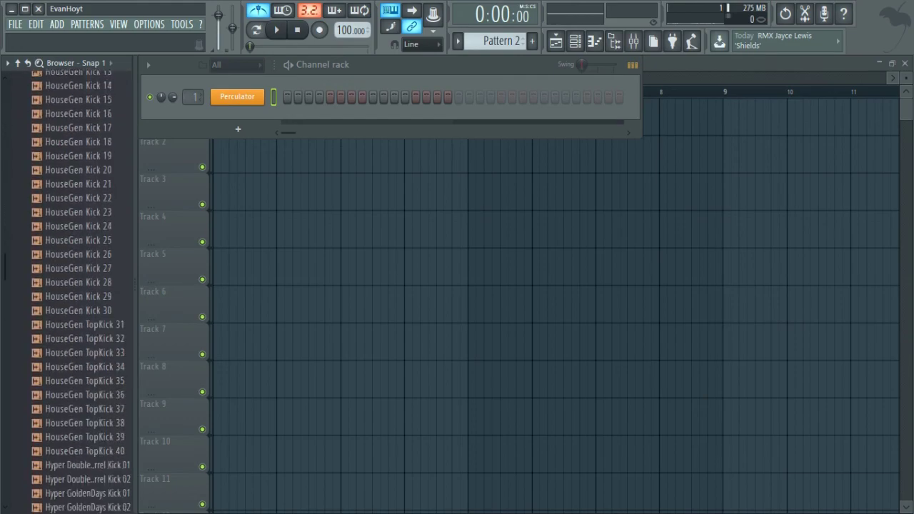
scroll(71, 286, down, 20)
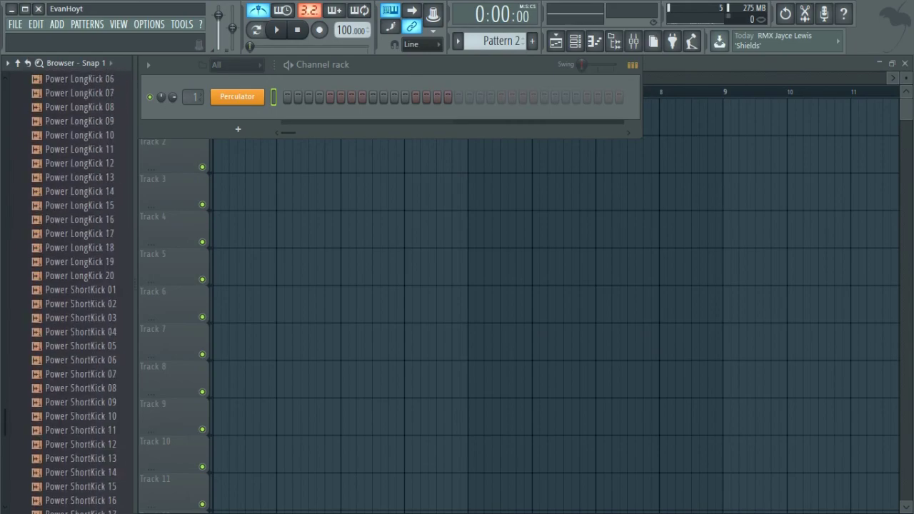
scroll(70, 283, down, 3)
scroll(70, 283, up, 20)
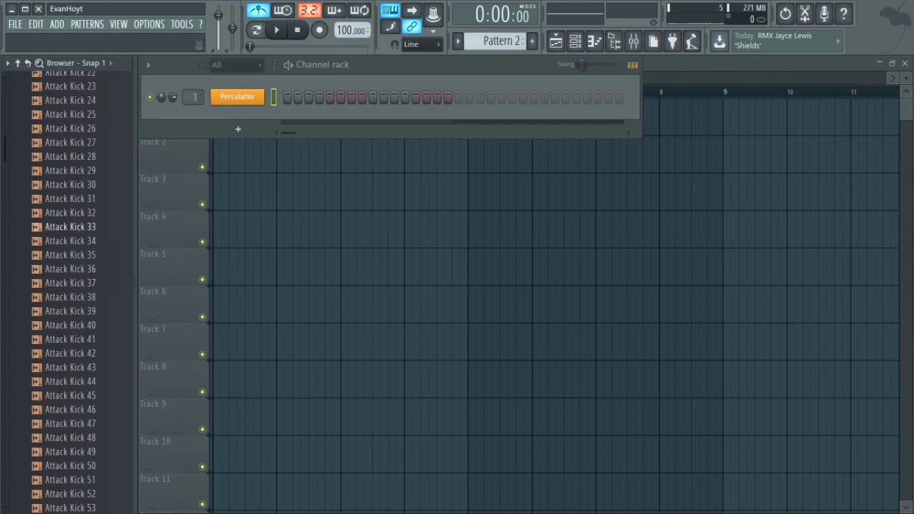
scroll(70, 283, up, 3)
click(71, 114)
click(72, 85)
scroll(72, 100, up, 3)
click(71, 128)
click(72, 100)
key(Up)
scroll(70, 156, up, 2)
key(Up)
key(Up)
key(Up)
key(Up)
key(Down)
key(Down)
key(Down)
key(Down)
key(Down)
key(Down)
key(Down)
key(Down)
key(Down)
key(Down)
key(Up)
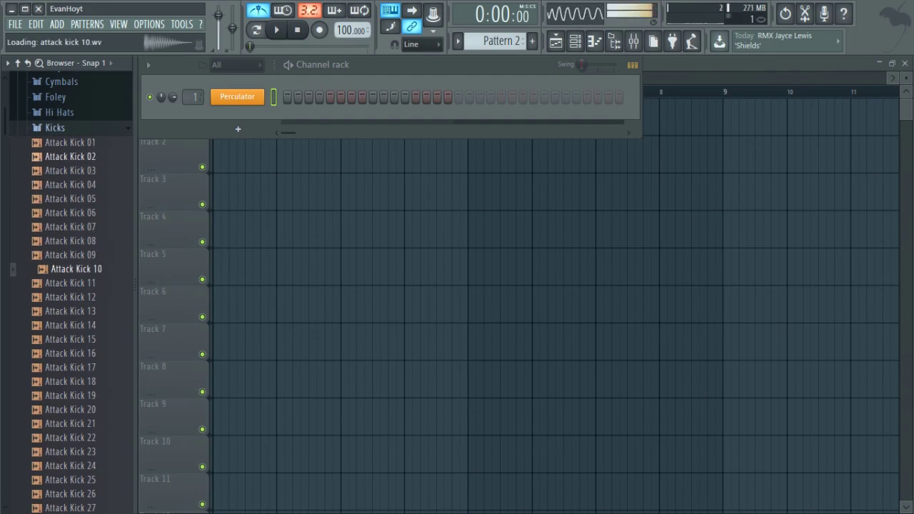
scroll(70, 241, down, 2)
scroll(70, 233, down, 15)
scroll(70, 234, up, 10)
key(Up)
key(Up)
key(Up)
key(Up)
key(Up)
key(Up)
key(Up)
key(Up)
key(Up)
key(Up)
key(Up)
key(Up)
scroll(70, 292, up, 3)
key(Down)
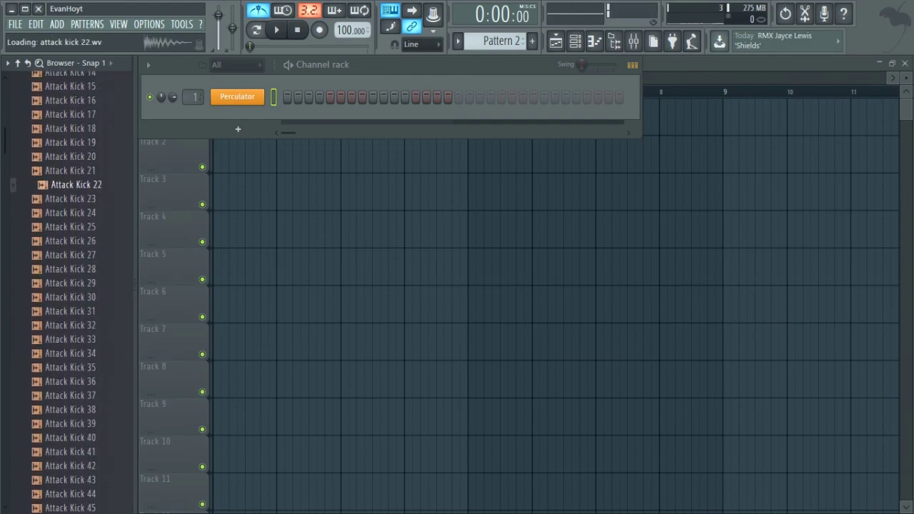
Add the Attack Kick 22 sample as a new channel, route it to mixer track 2, and briefly run playback.
drag(70, 184, 230, 145)
drag(193, 117, 192, 106)
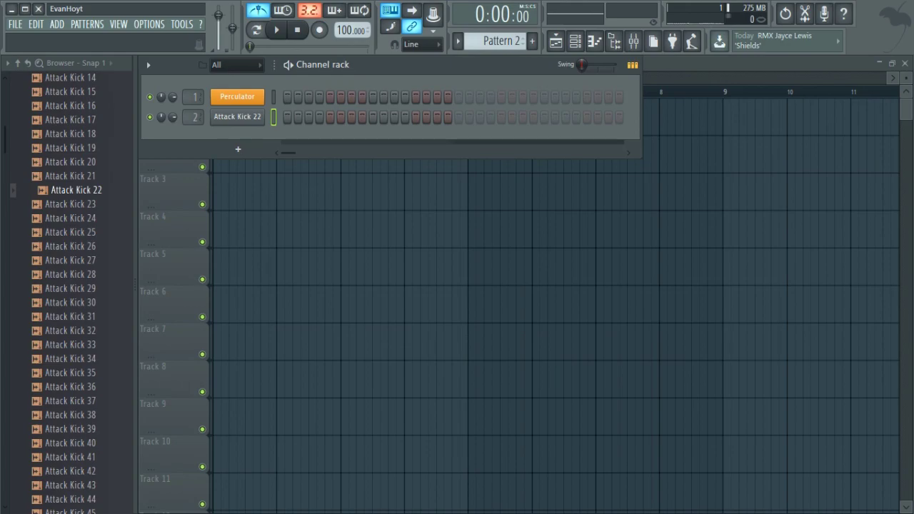
key(space)
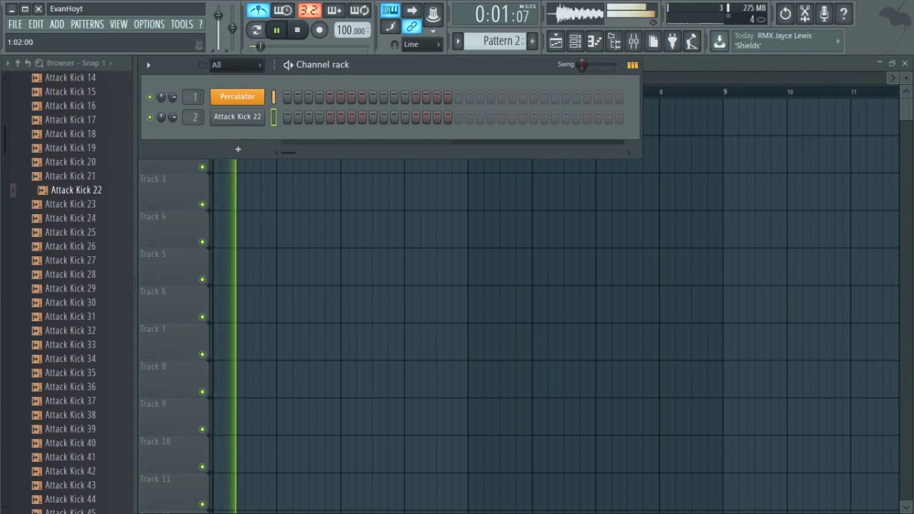
key(space)
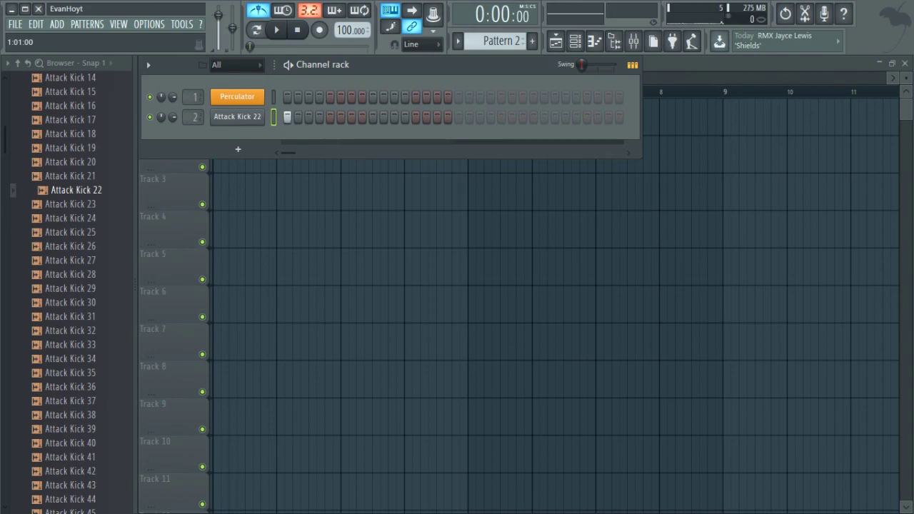
Fill each 4 steps of the Attack Kick 22 channel, extend the step grid to 32 steps and fill those too.
right_click(261, 114)
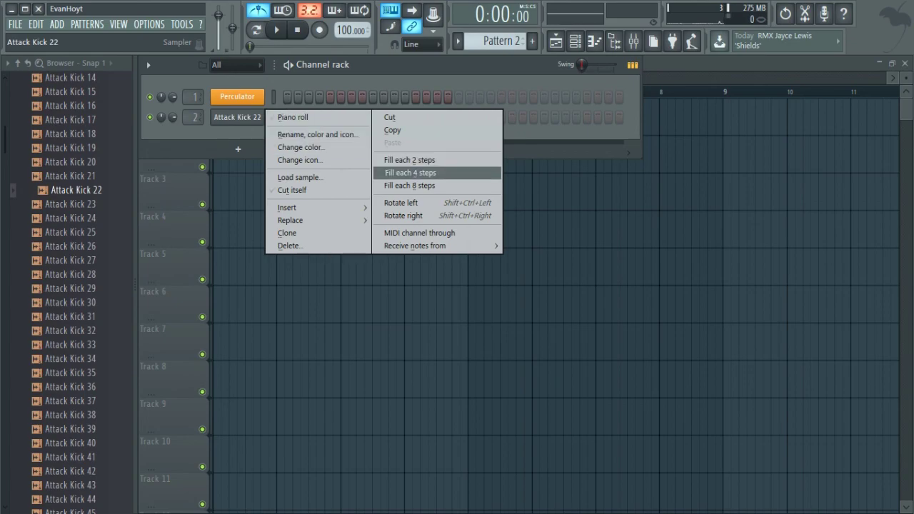
click(410, 173)
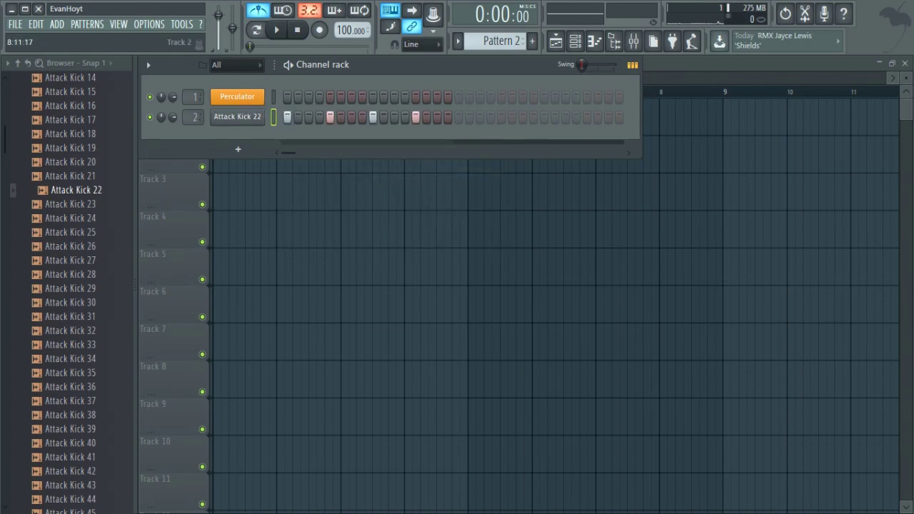
click(458, 116)
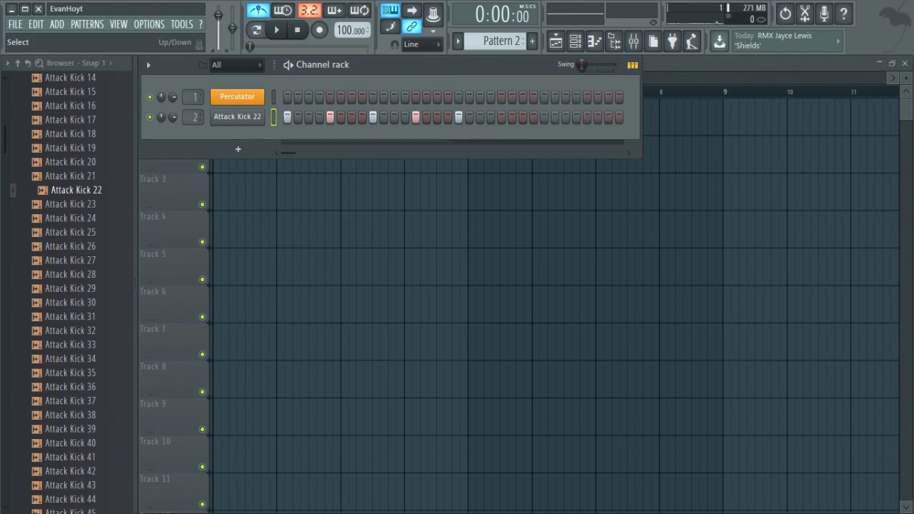
right_click(212, 113)
click(410, 173)
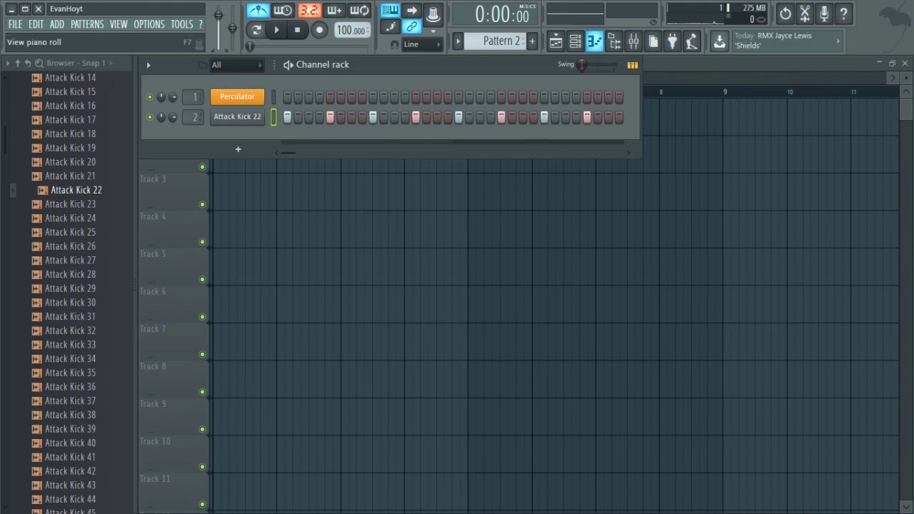
Duplicate all the C5 kick notes in the piano roll so they also fill bars 3 and 4.
click(594, 40)
key(ctrl+a)
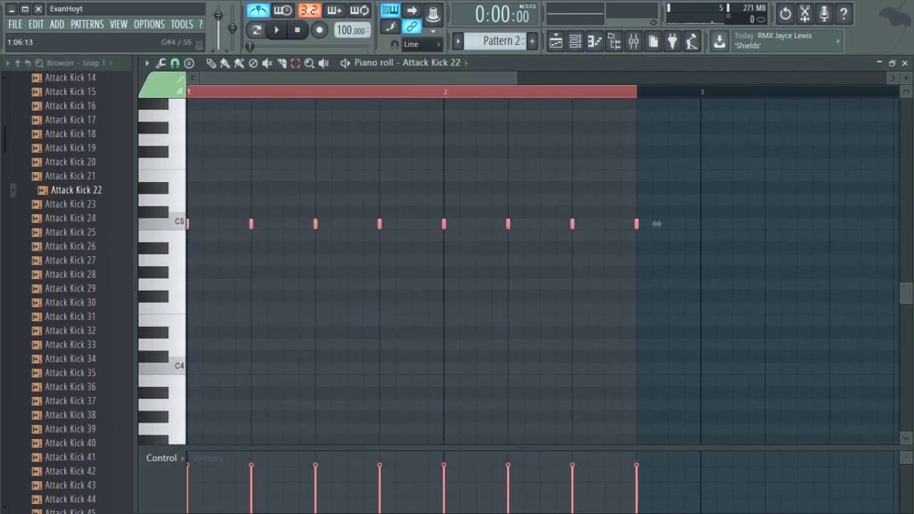
drag(656, 223, 853, 224)
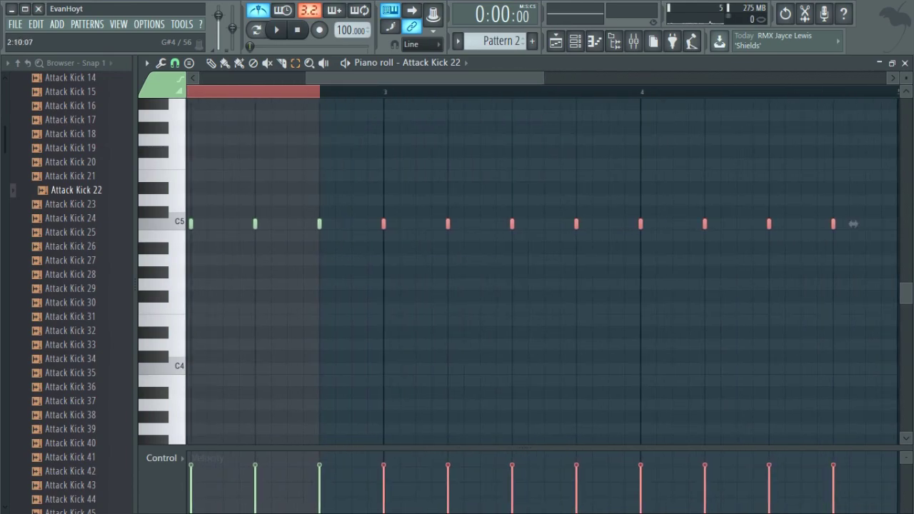
Place Pattern 2 at bar 1 on Track 3 of the playlist and play it together with the chord pattern.
click(556, 41)
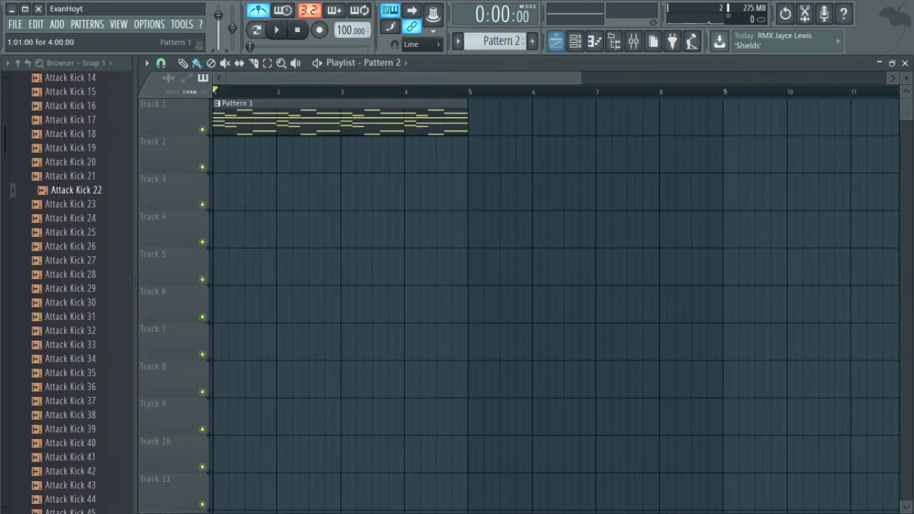
click(227, 191)
drag(278, 191, 265, 191)
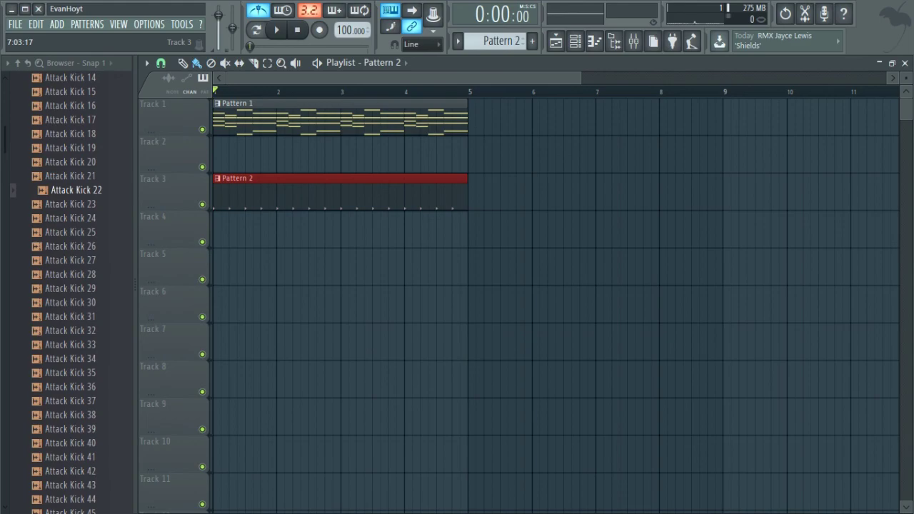
key(space)
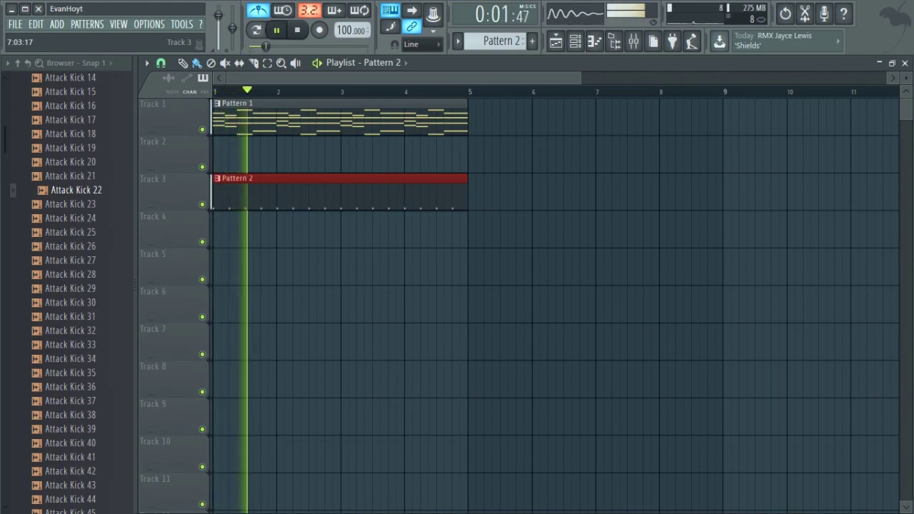
key(space)
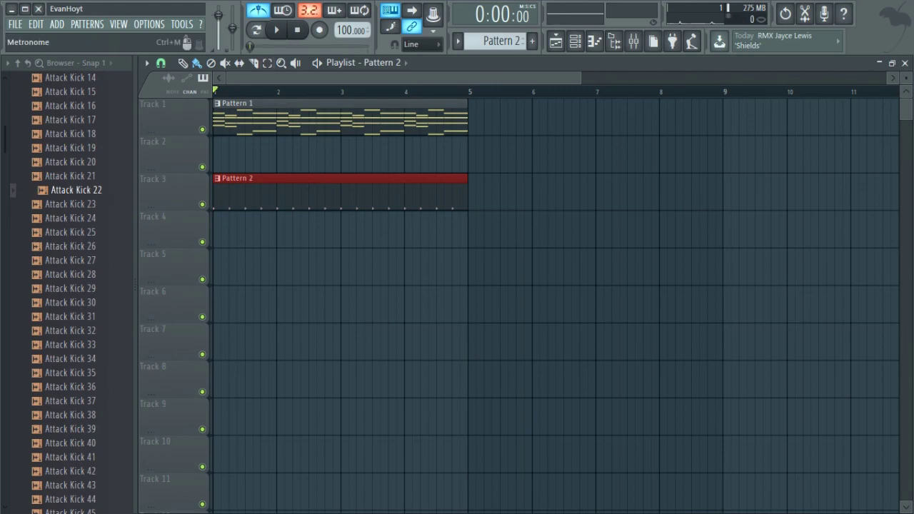
Turn off the metronome and replay the arrangement, briefly checking the kick steps in the channel rack.
click(258, 10)
key(space)
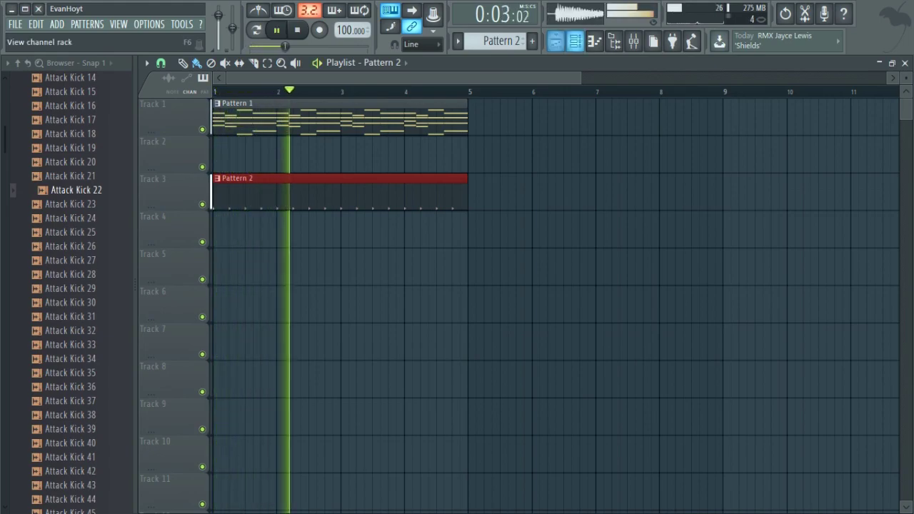
click(574, 41)
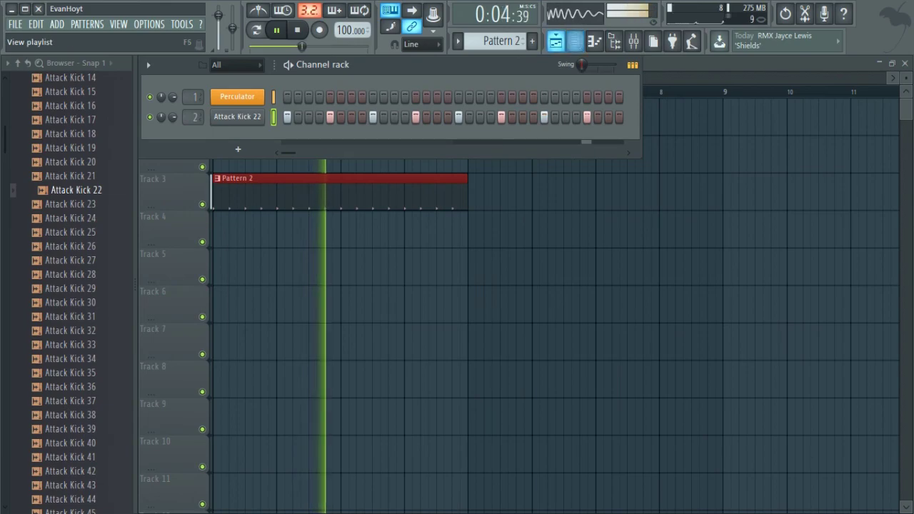
click(555, 40)
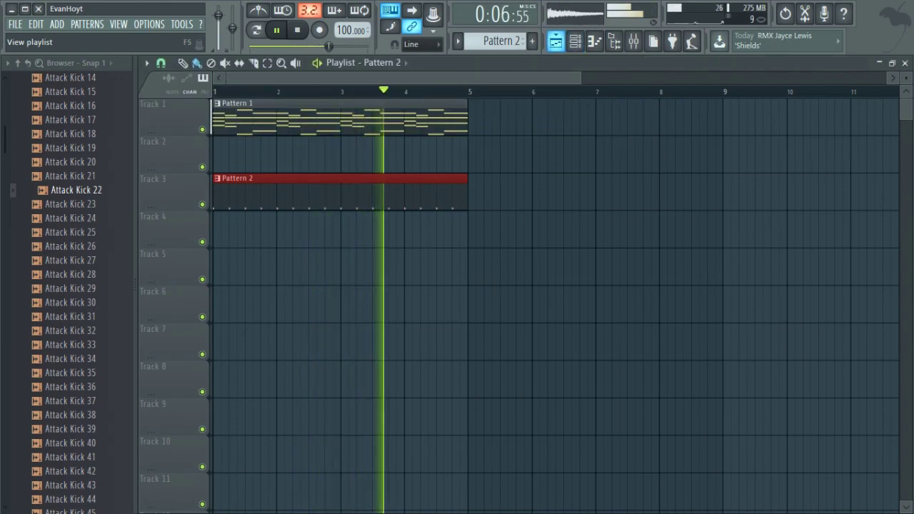
key(space)
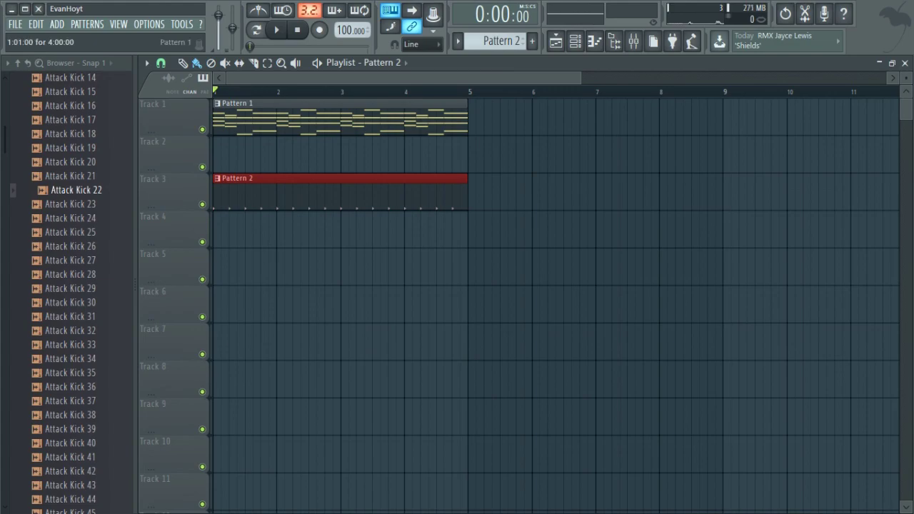
Raise the D6 notes in bars 2 and 4 of Pattern 1's Perculator chords to E6 and start playback.
double_click(320, 118)
scroll(355, 247, up, 3)
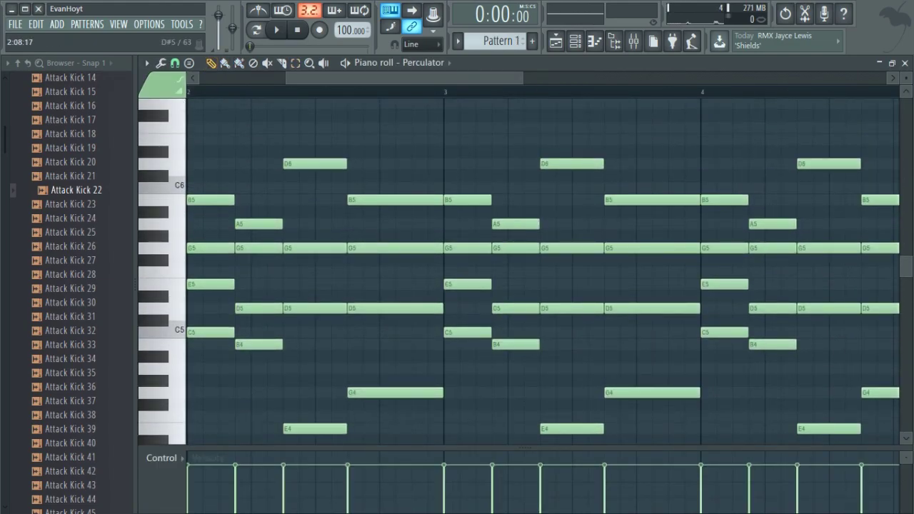
scroll(311, 308, down, 5)
scroll(310, 296, up, 2)
scroll(309, 296, right, 1)
scroll(314, 212, left, 2)
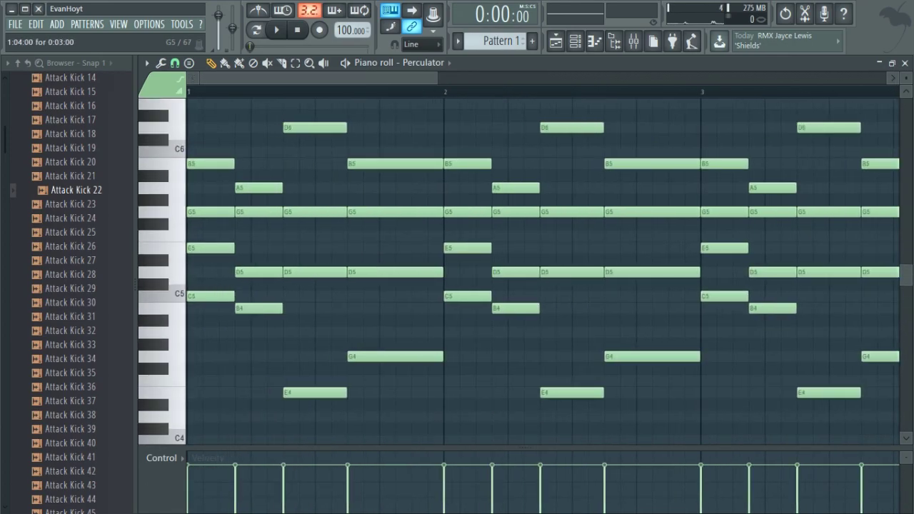
scroll(473, 225, up, 3)
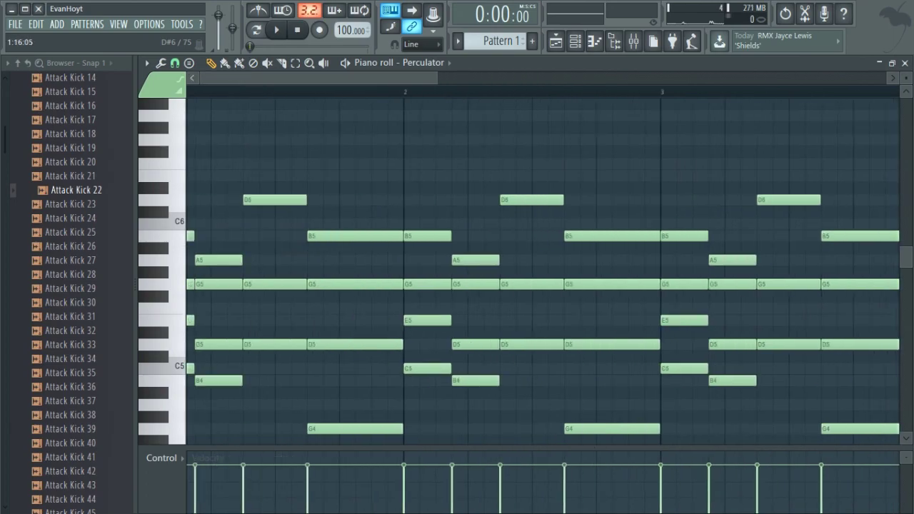
drag(544, 199, 544, 175)
click(628, 236)
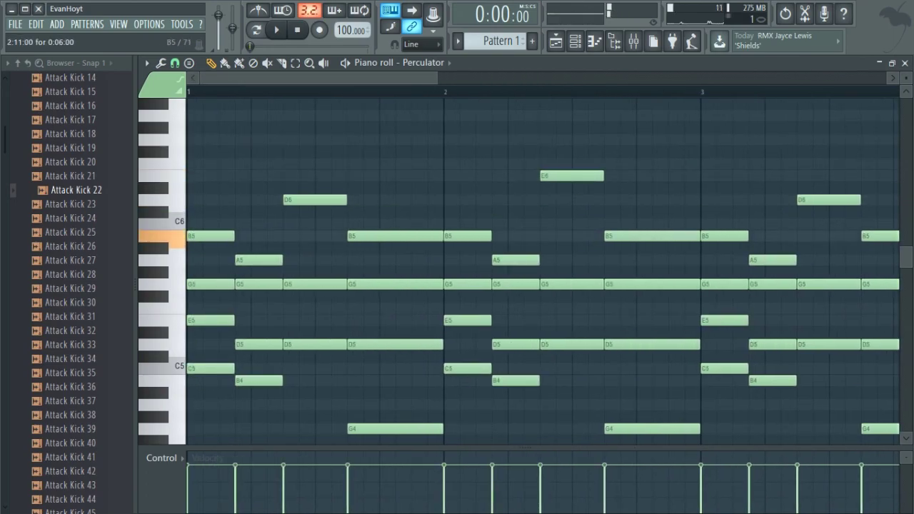
scroll(635, 247, right, 2)
drag(779, 199, 778, 175)
key(space)
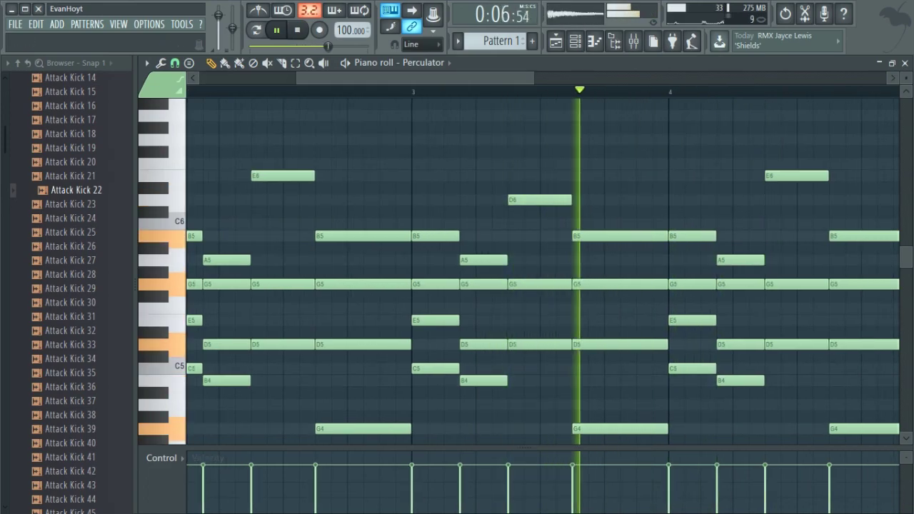
Raise the B5 note of bar 4's last Perculator chord to D6 and listen to the change.
key(F5)
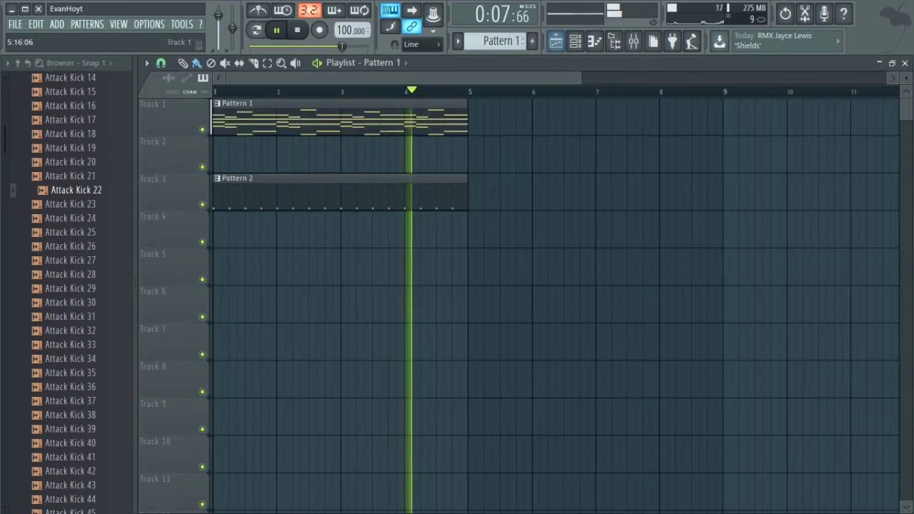
key(F7)
key(space)
drag(394, 236, 394, 212)
key(shift+Up)
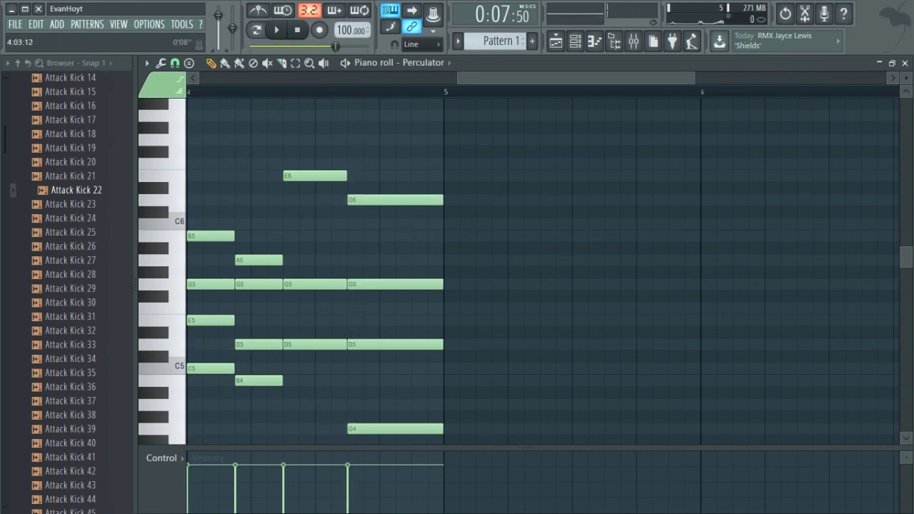
key(space)
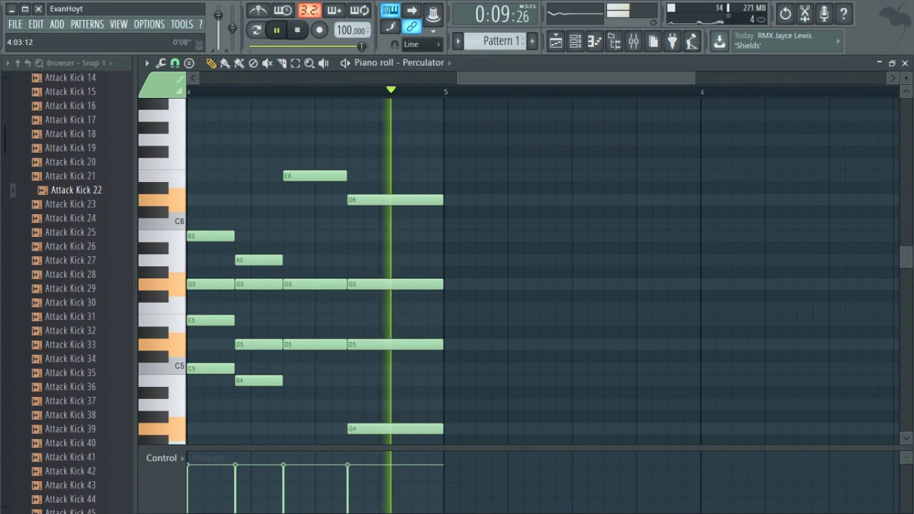
key(space)
Raise the G5 note of bar 4's last chord to A5 and listen to the result in the playlist.
drag(395, 284, 395, 260)
key(space)
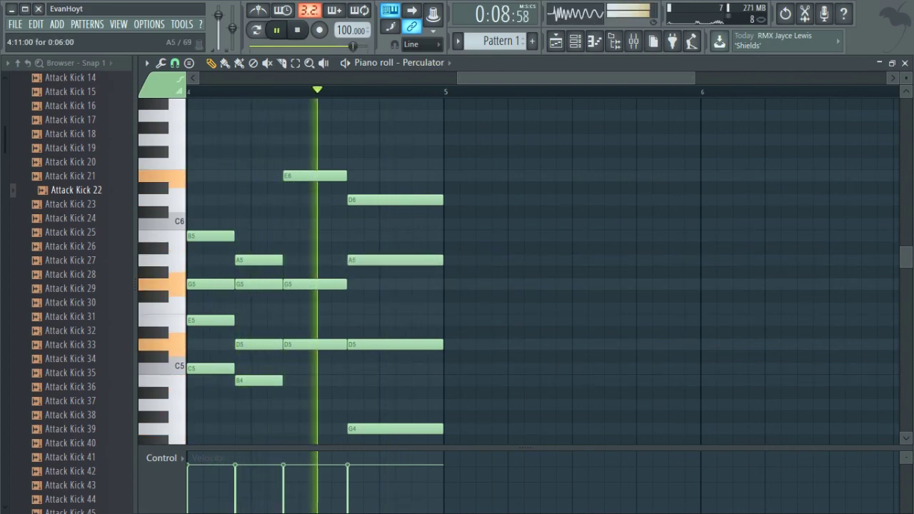
key(space)
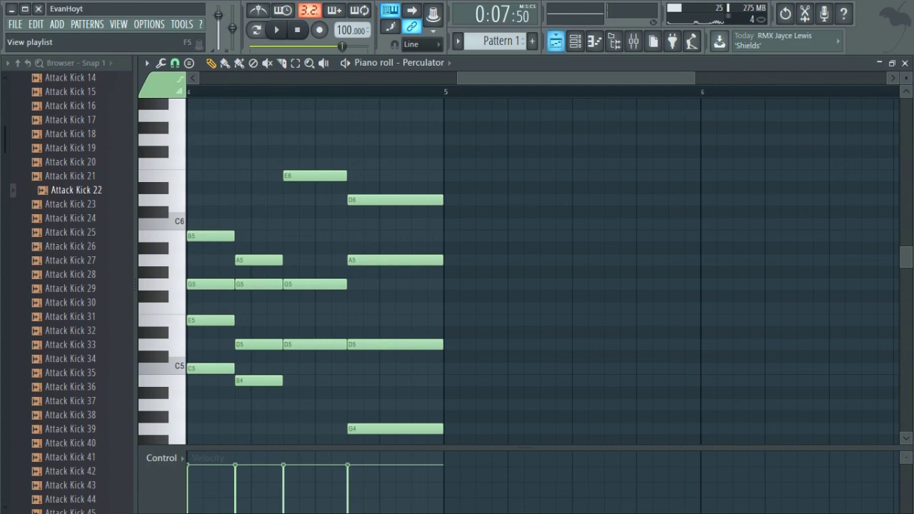
click(555, 41)
key(space)
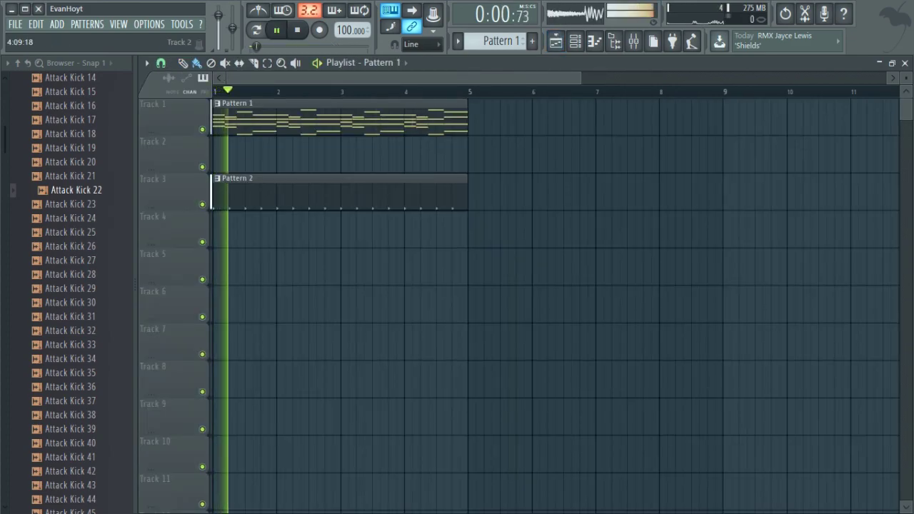
key(space)
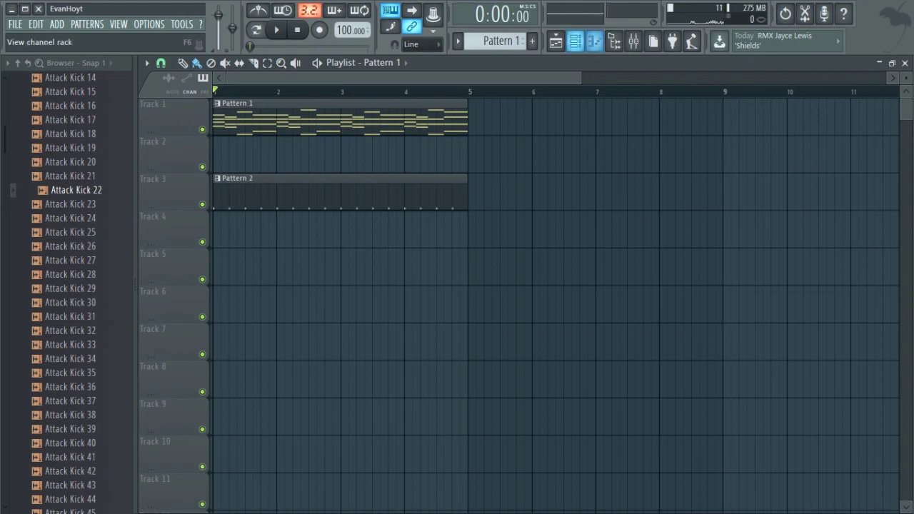
Show the channel rack, collapse the Kicks sample folder and switch to the empty Pattern 3.
click(575, 41)
scroll(67, 286, up, 8)
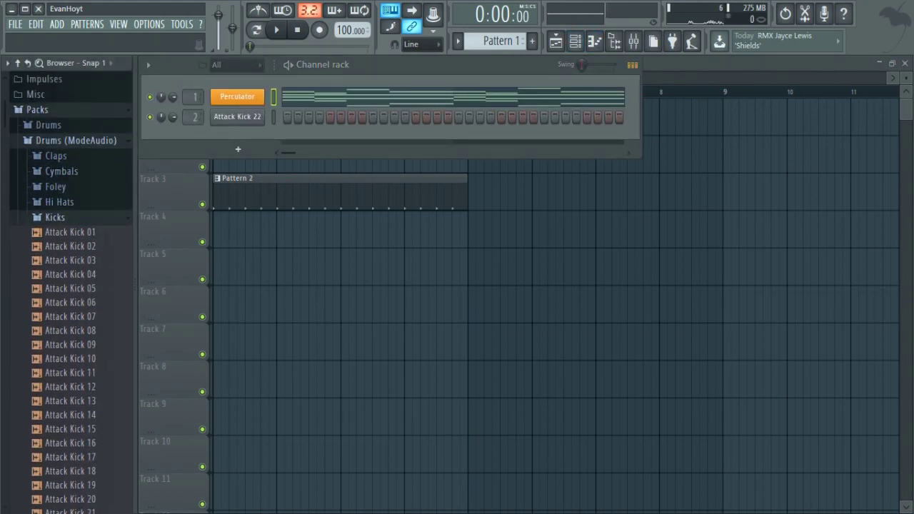
click(55, 217)
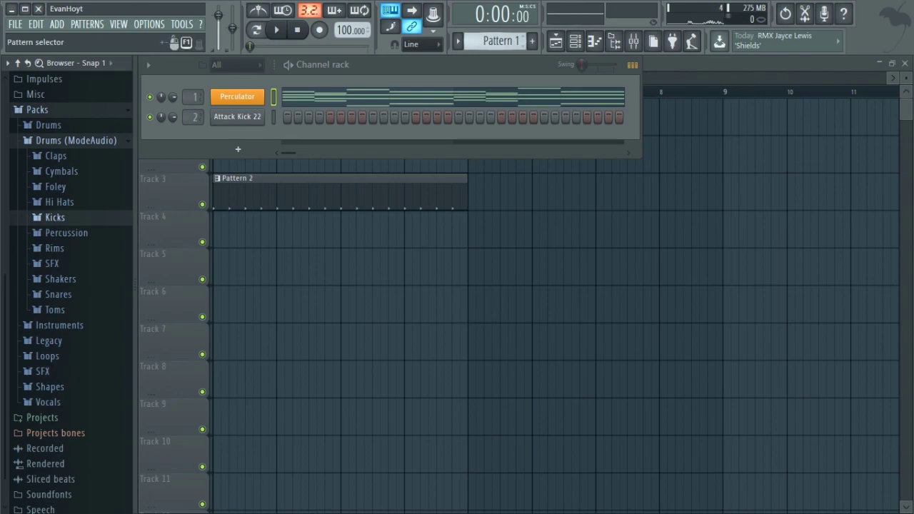
scroll(500, 41, down, 1)
scroll(500, 41, down, 1)
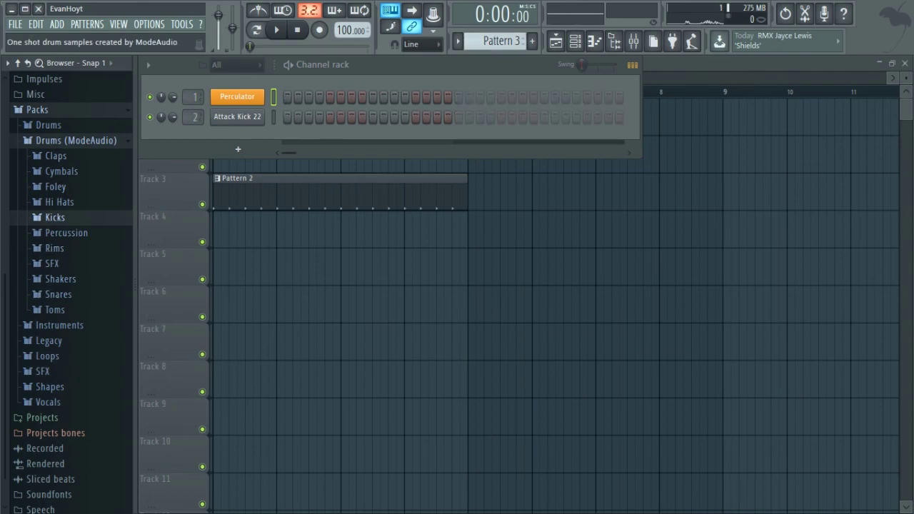
Find HIP_Snaph in the HipHop folder of the Legacy drum samples and add it as a new channel.
click(76, 140)
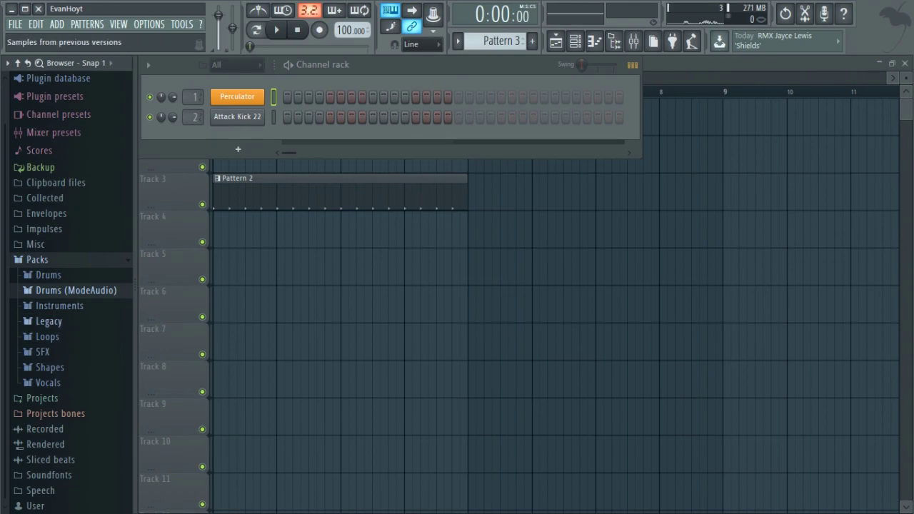
click(48, 321)
click(58, 306)
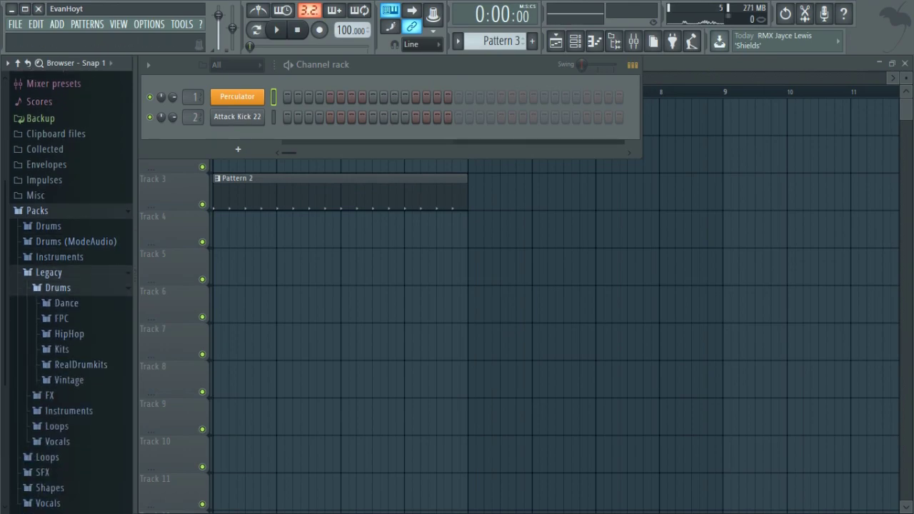
click(69, 299)
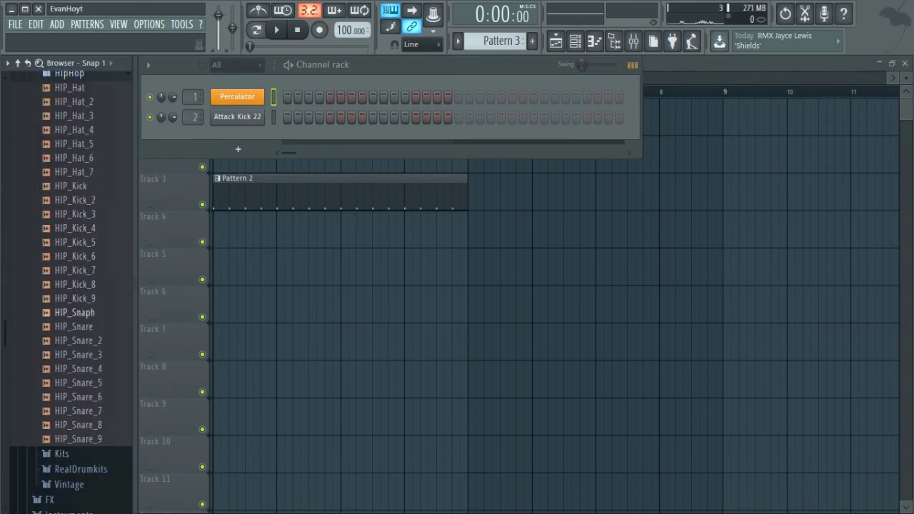
drag(75, 312, 193, 123)
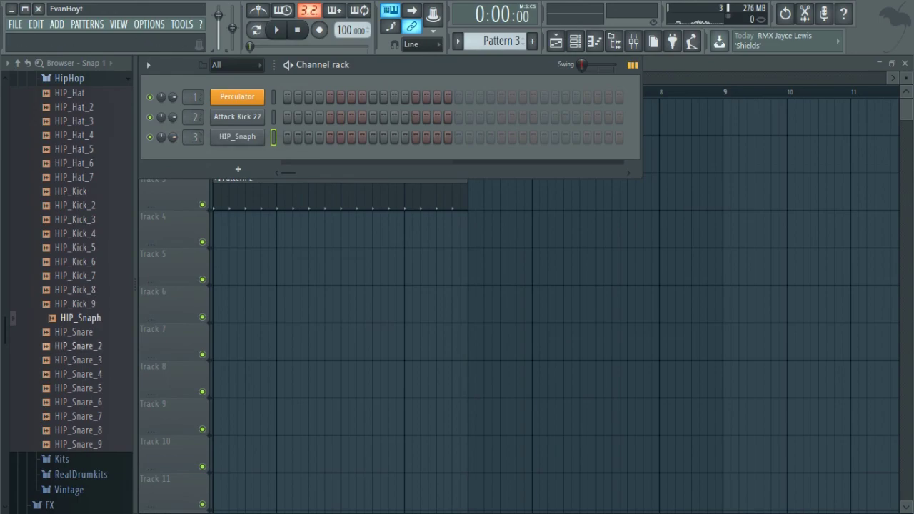
Collapse the HipHop folder and look over the contents of the main Drums pack.
scroll(71, 261, up, 4)
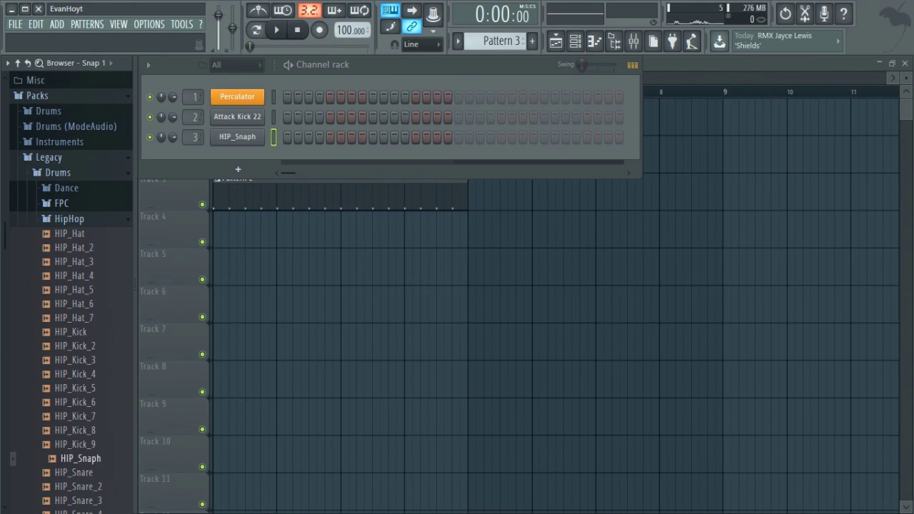
click(70, 218)
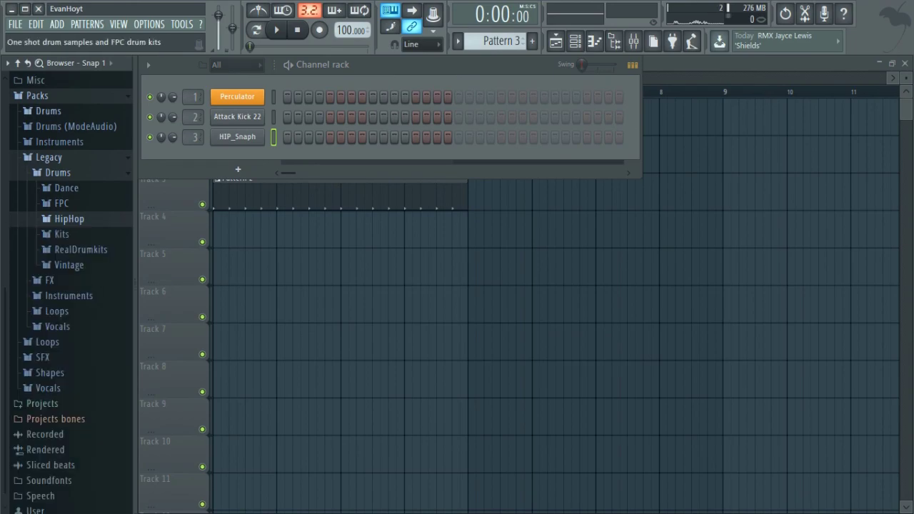
click(49, 110)
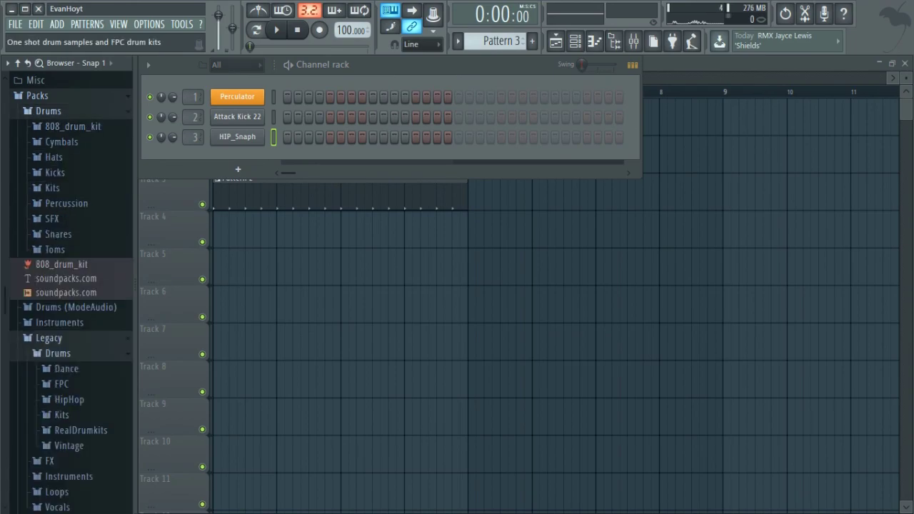
click(48, 111)
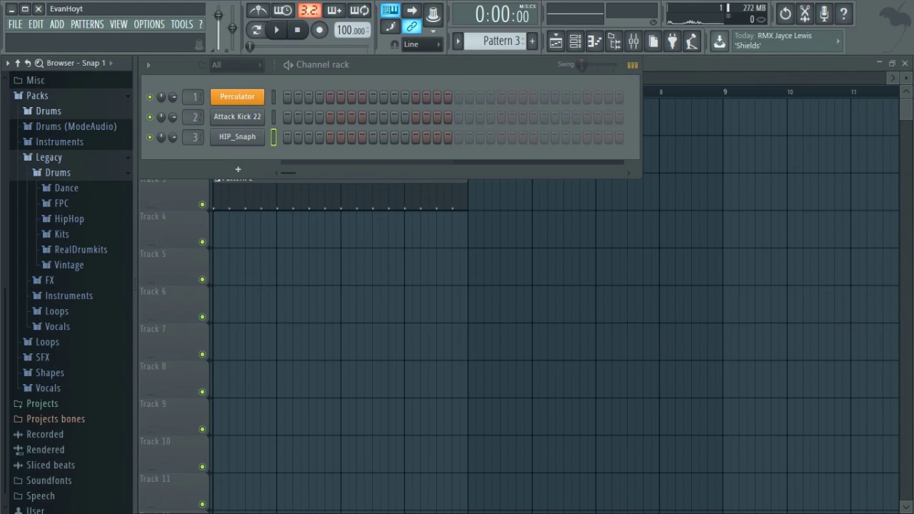
Collapse the Legacy drum folders, the Legacy folder and the whole Packs folder in the browser.
click(67, 188)
click(67, 182)
click(58, 167)
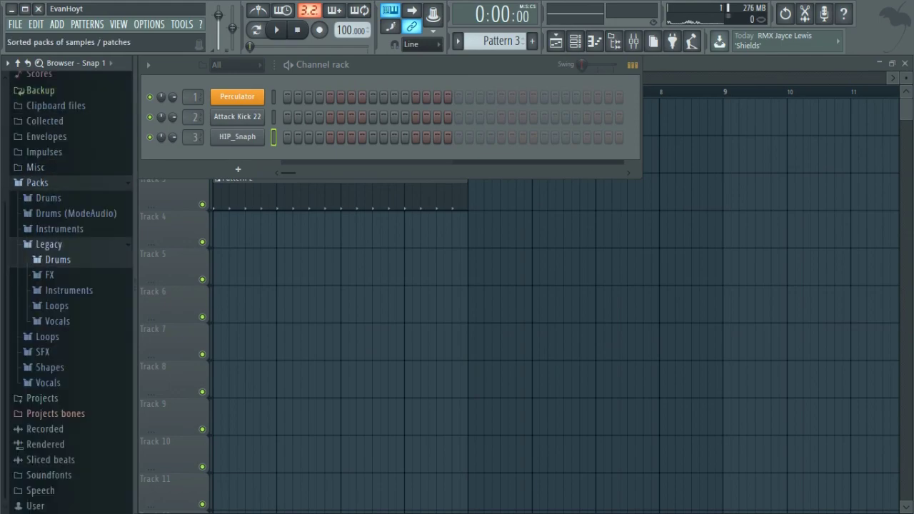
click(57, 259)
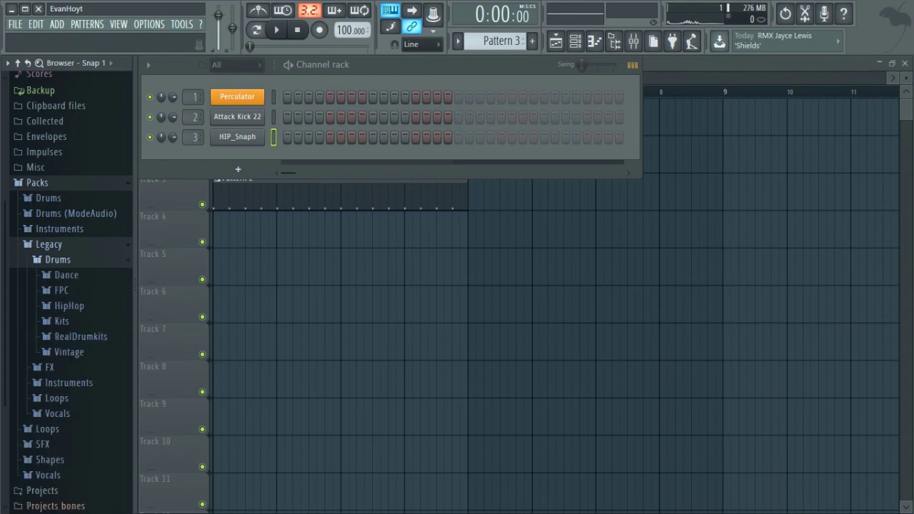
click(58, 259)
click(49, 244)
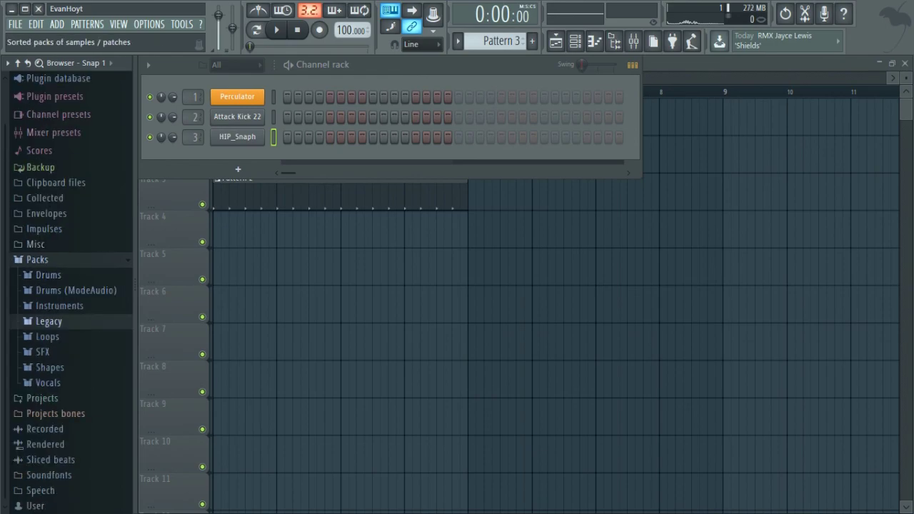
click(37, 260)
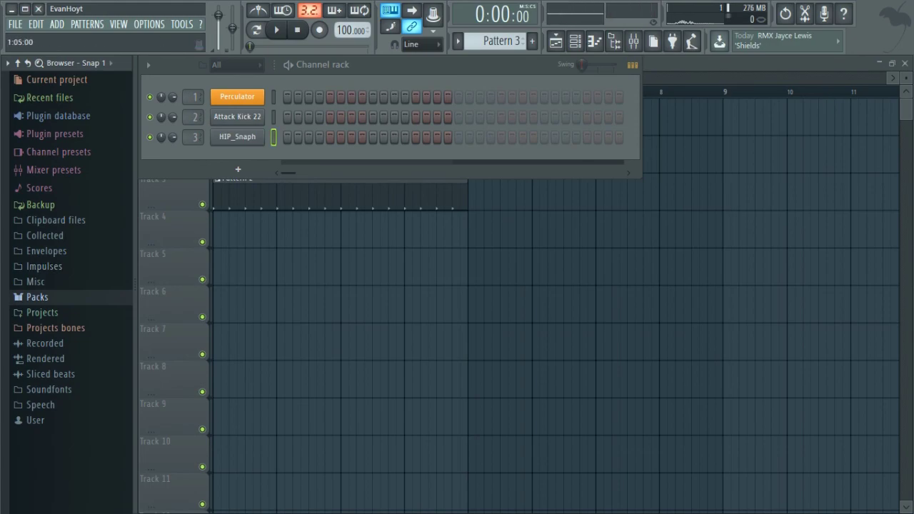
Program HIP_Snaph hits on steps 5, 13, 21 and 29 of Pattern 3.
click(330, 137)
click(416, 137)
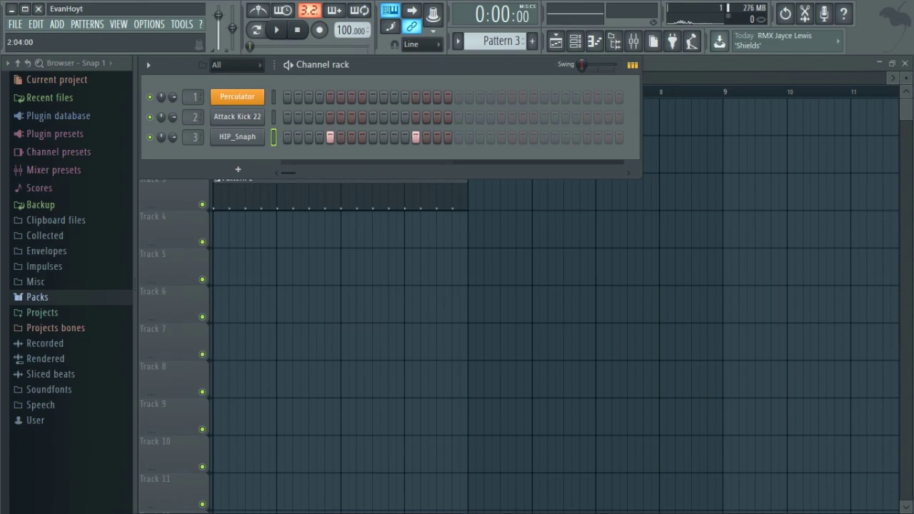
click(501, 137)
click(587, 136)
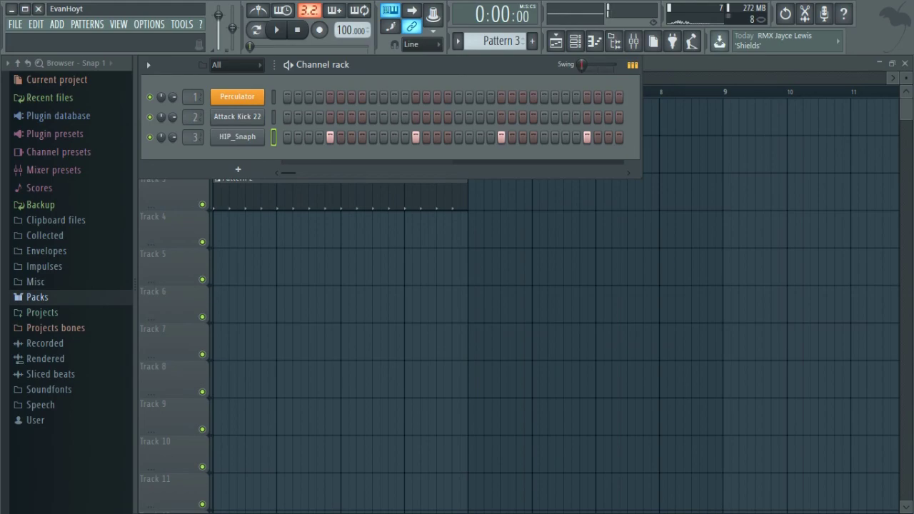
Show the playlist maximized and place Pattern 3 at bar 1 on Track 4, auditioning it briefly.
click(555, 41)
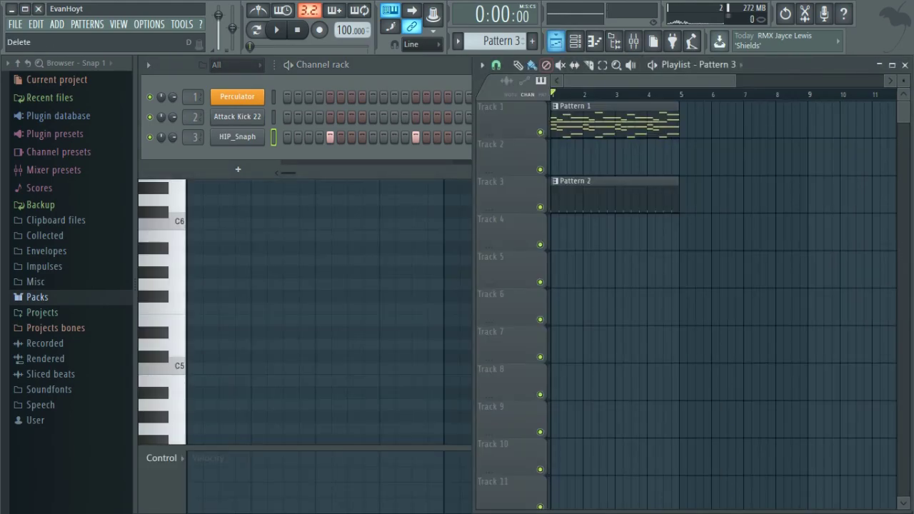
click(892, 65)
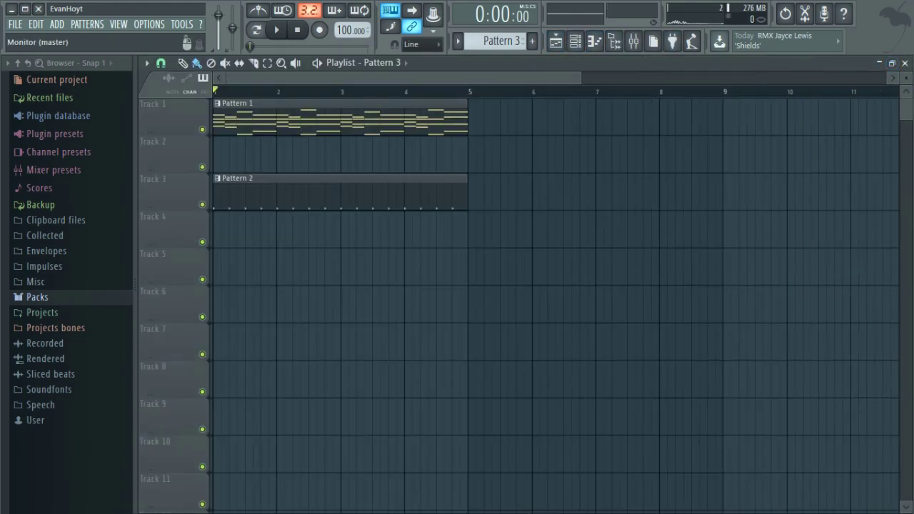
click(227, 228)
key(space)
key(space)
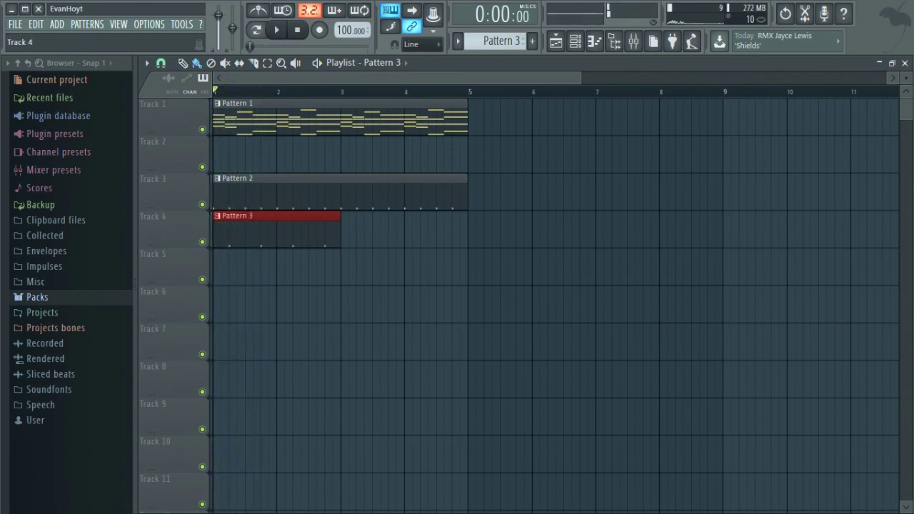
Copy all snap notes in the HIP_Snaph piano roll and paste them into bars 3 and 4, keeping the two-beat spacing.
key(F7)
key(ctrl+a)
key(ctrl+c)
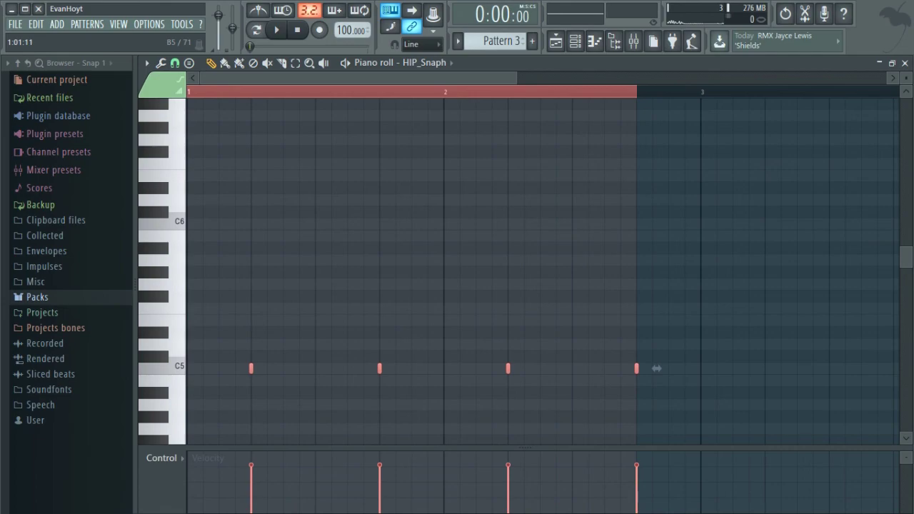
key(ctrl+v)
key(shift+Right)
key(shift+Right)
key(shift+Right)
key(shift+Right)
key(shift+Right)
key(shift+Right)
key(shift+Right)
key(shift+Right)
drag(784, 368, 853, 368)
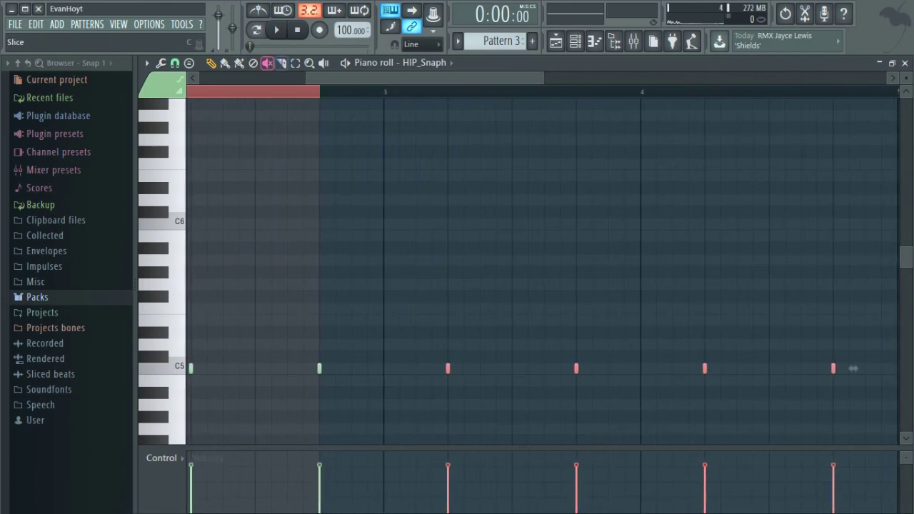
click(295, 63)
click(283, 99)
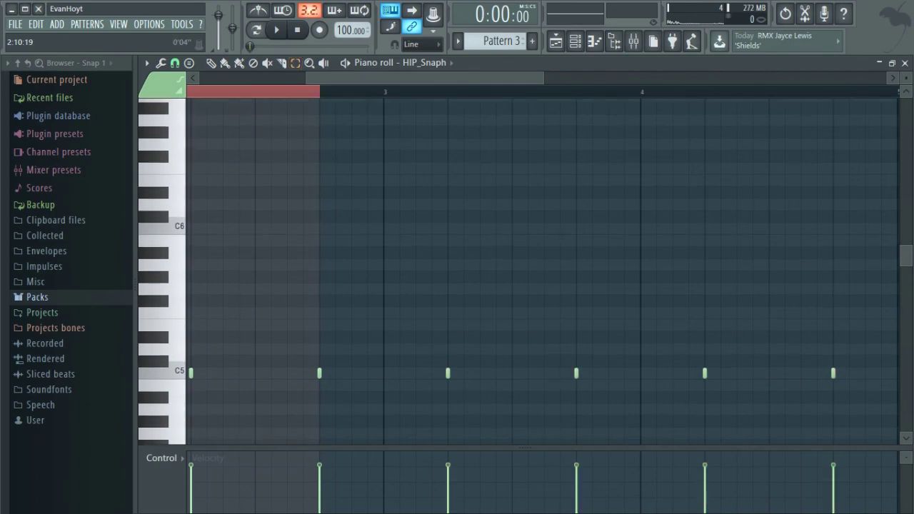
Load Fruity Reeverb 2 into effect slot 3 of mixer track Insert 3.
click(633, 41)
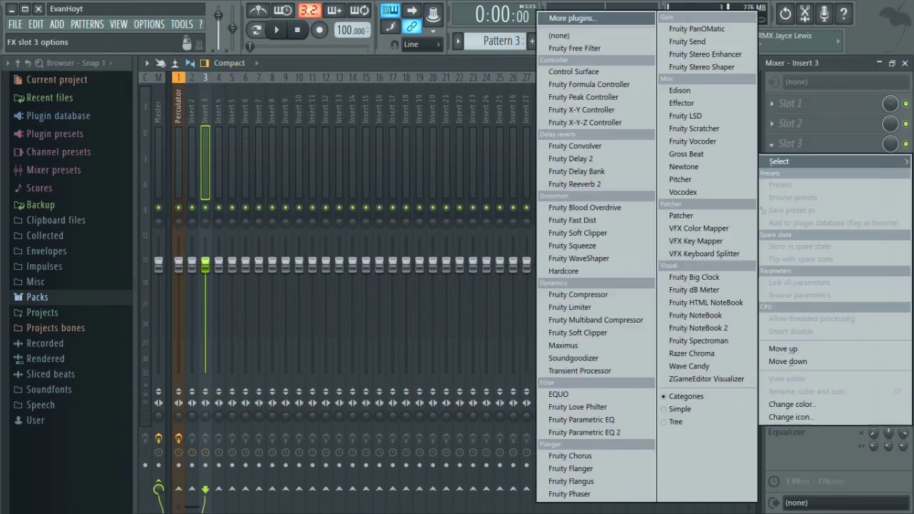
click(790, 143)
click(575, 185)
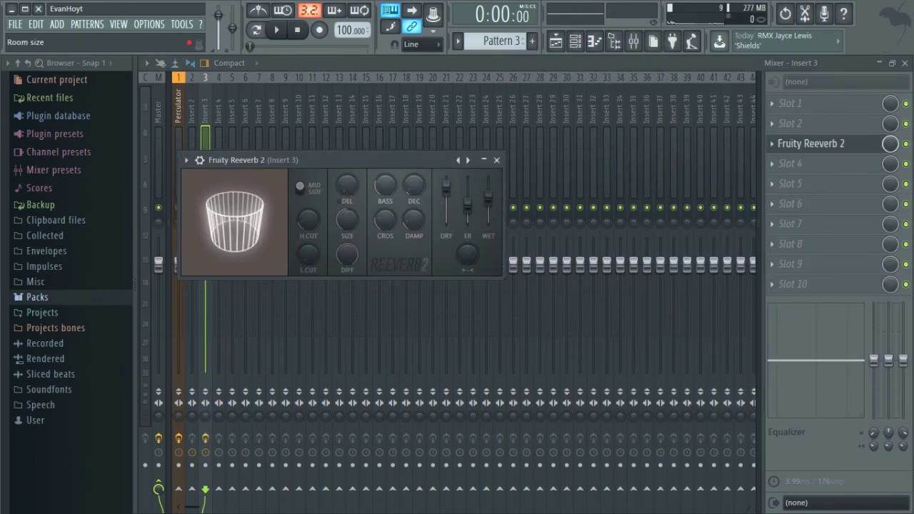
Enlarge the reverb's room size, adjust its low cut and high cut, and close the plugin.
drag(347, 219, 346, 187)
drag(308, 255, 308, 239)
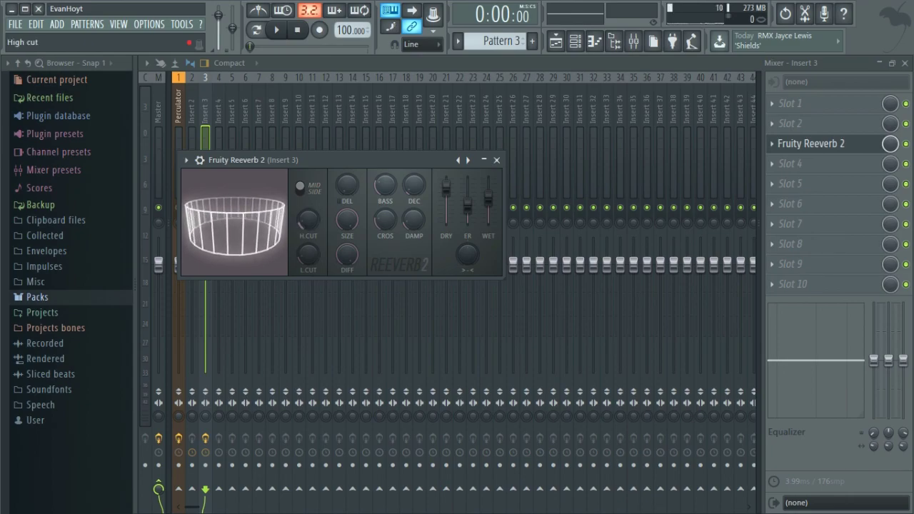
drag(308, 220, 308, 233)
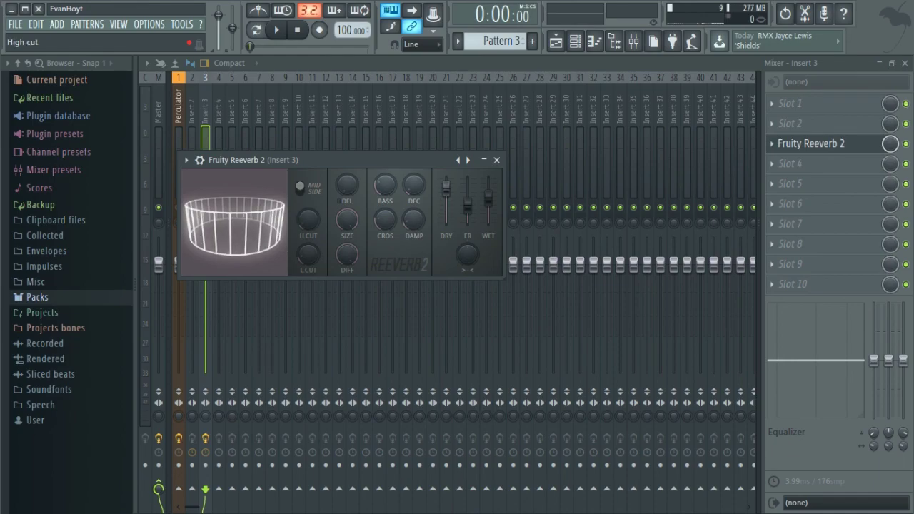
drag(308, 219, 308, 222)
click(496, 160)
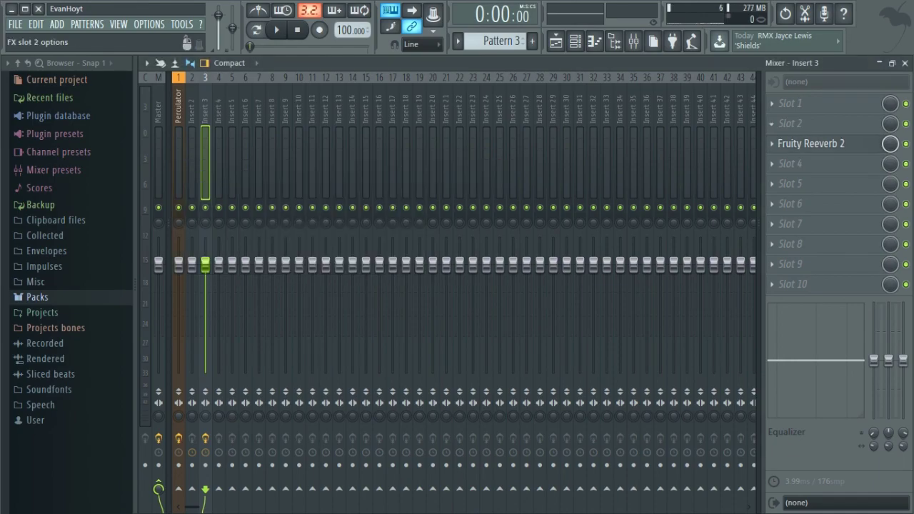
Add Fruity Chorus to slot 2 of Insert 3 with 30 ms delay, about 3.22 ms depth and 108 degrees stereo.
click(775, 144)
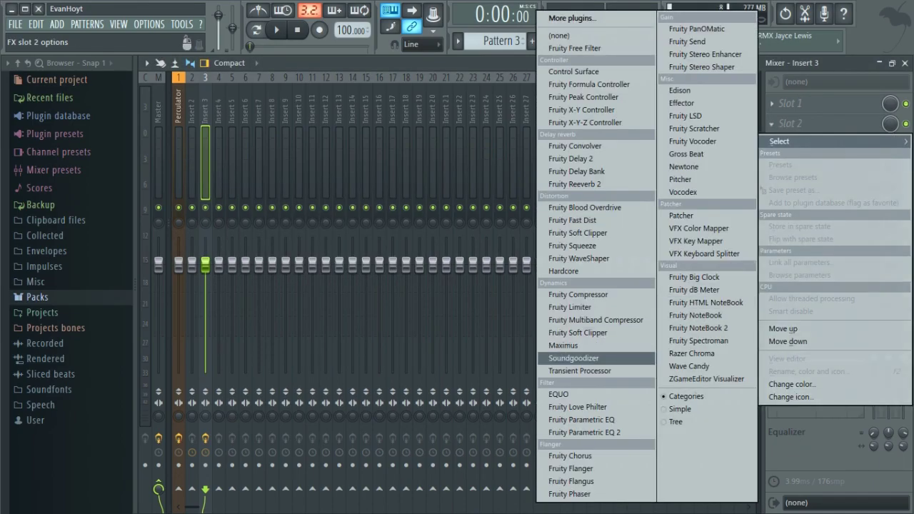
click(570, 456)
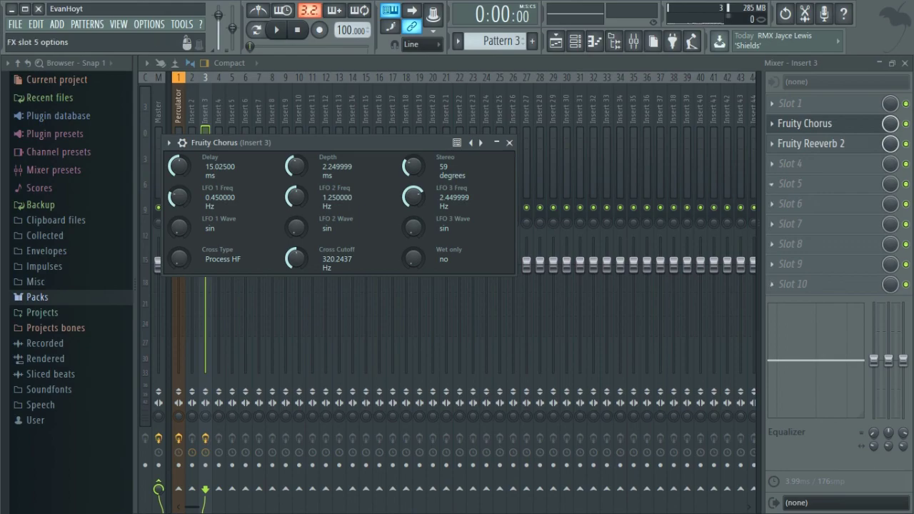
drag(413, 166, 413, 148)
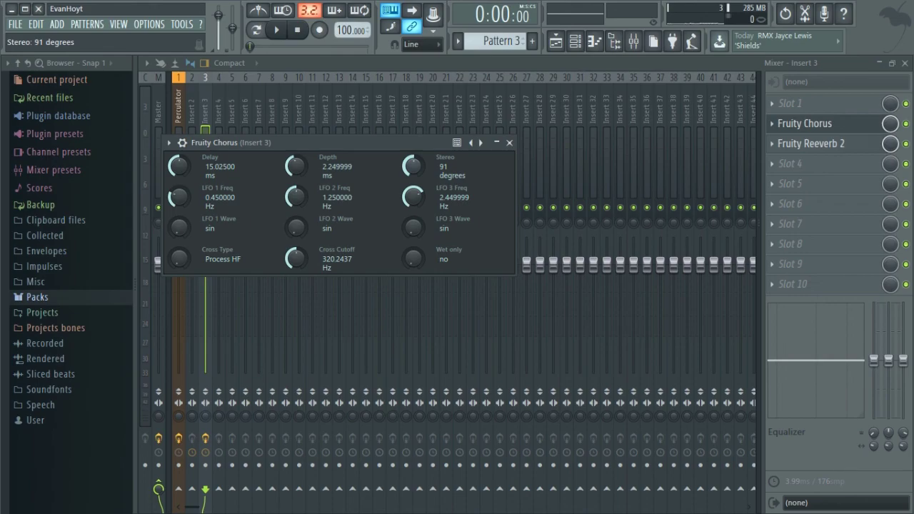
scroll(178, 167, up, 5)
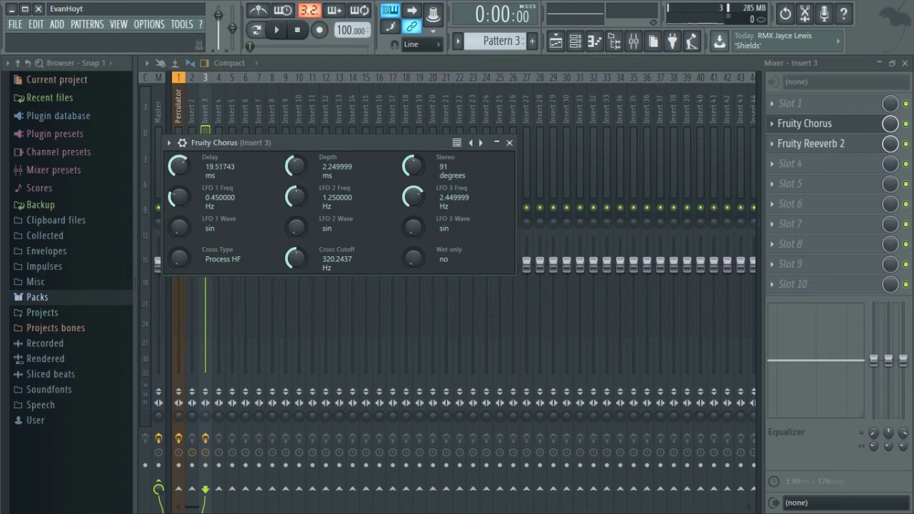
scroll(294, 167, up, 4)
scroll(412, 167, up, 4)
scroll(178, 166, up, 10)
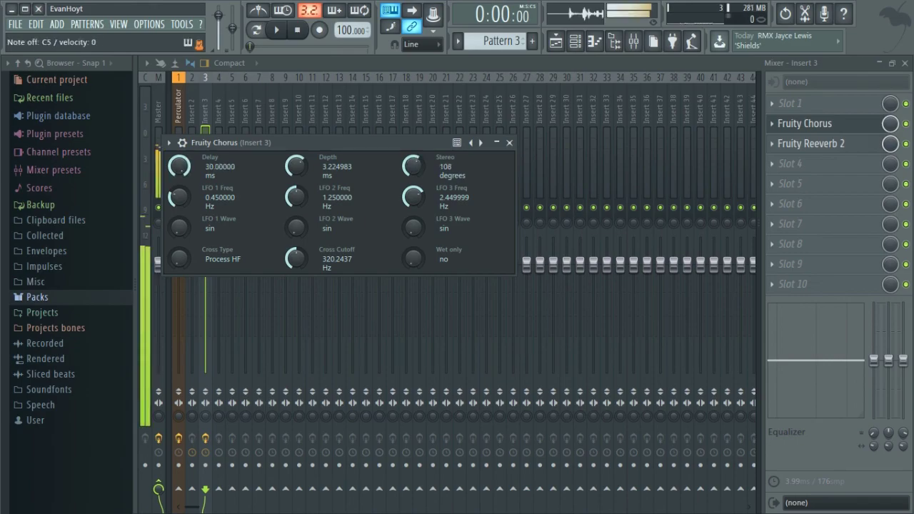
click(509, 142)
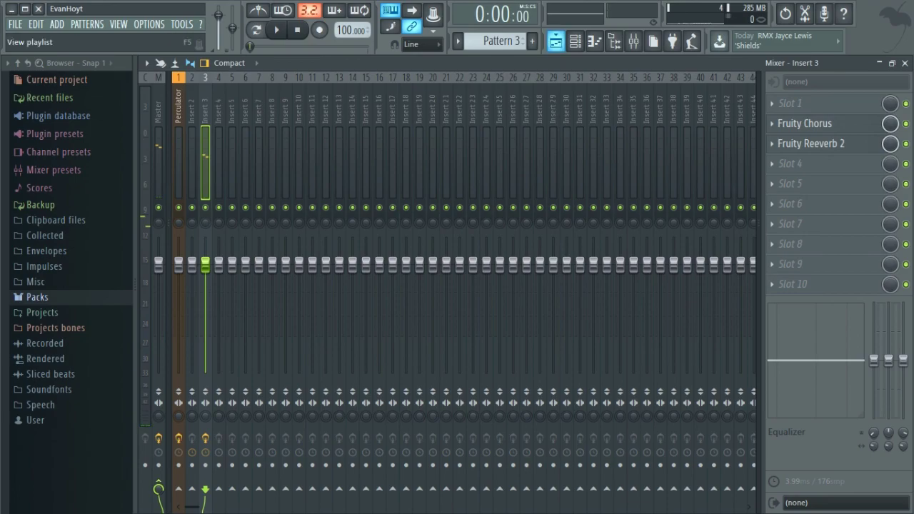
Play the arrangement in the playlist and check the track levels in the mixer during playback.
click(555, 41)
key(space)
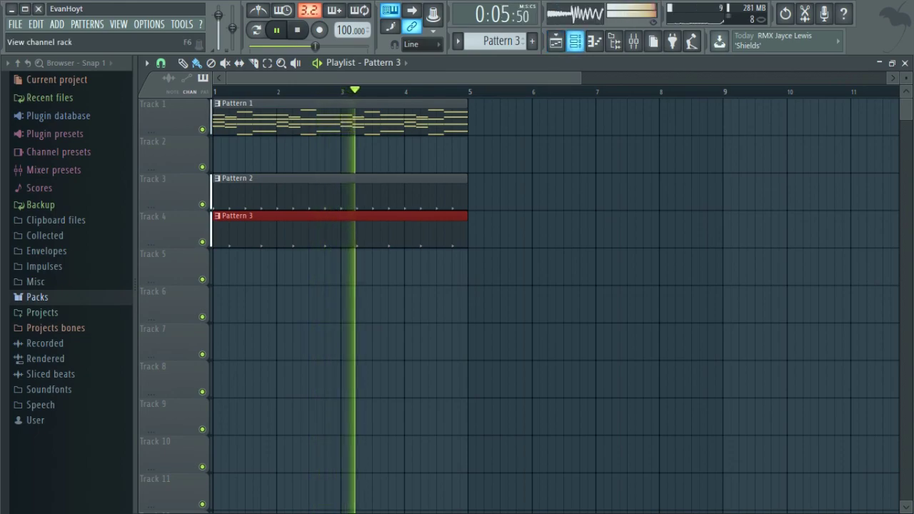
click(633, 41)
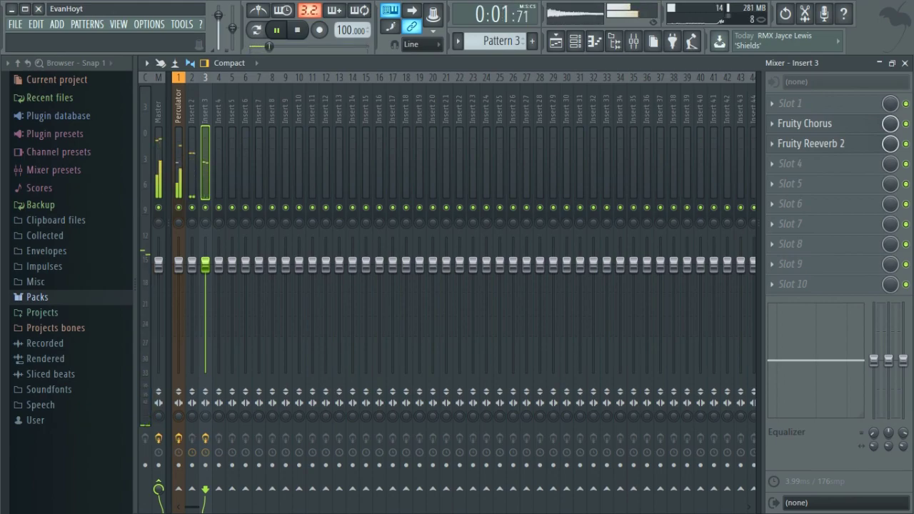
key(space)
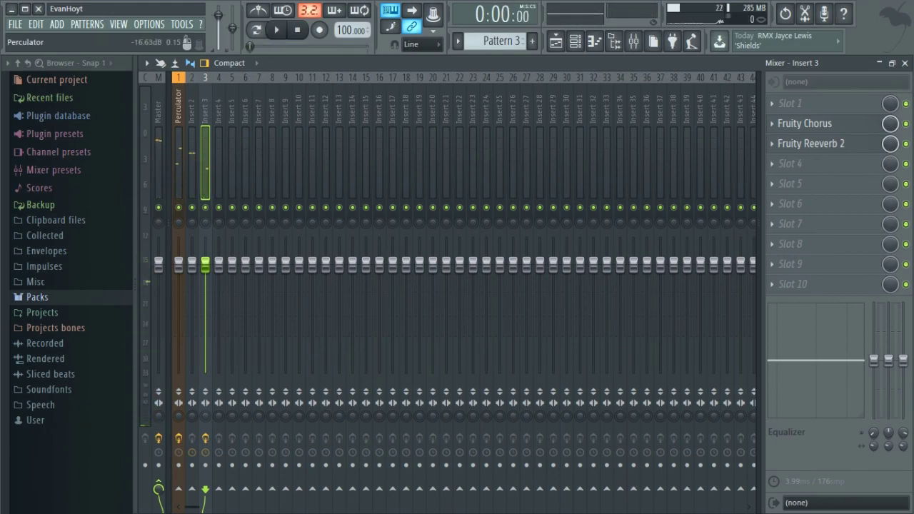
key(space)
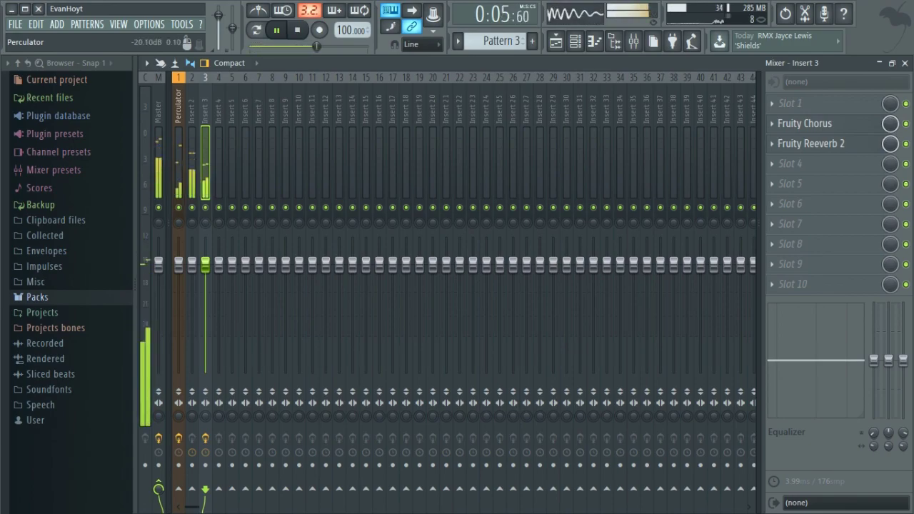
key(space)
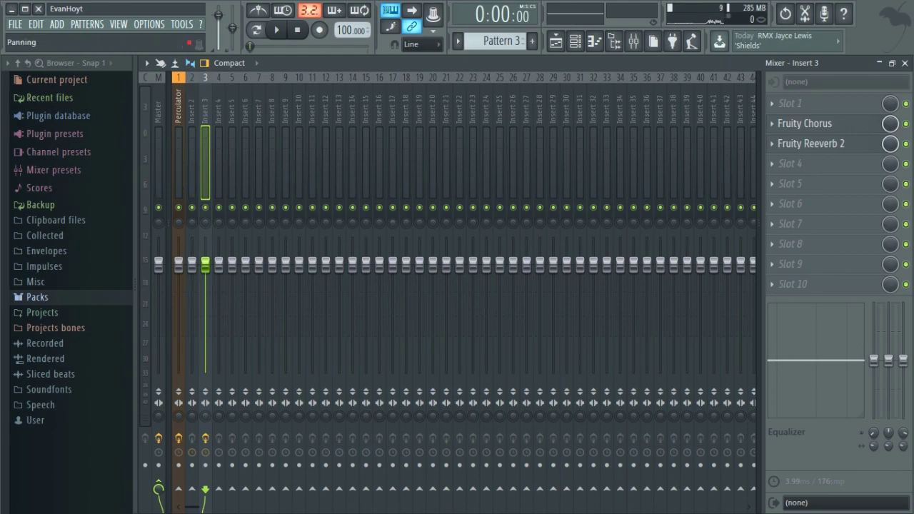
Pan the Perculator mixer track 47% left while listening to the arrangement.
drag(179, 222, 179, 238)
key(space)
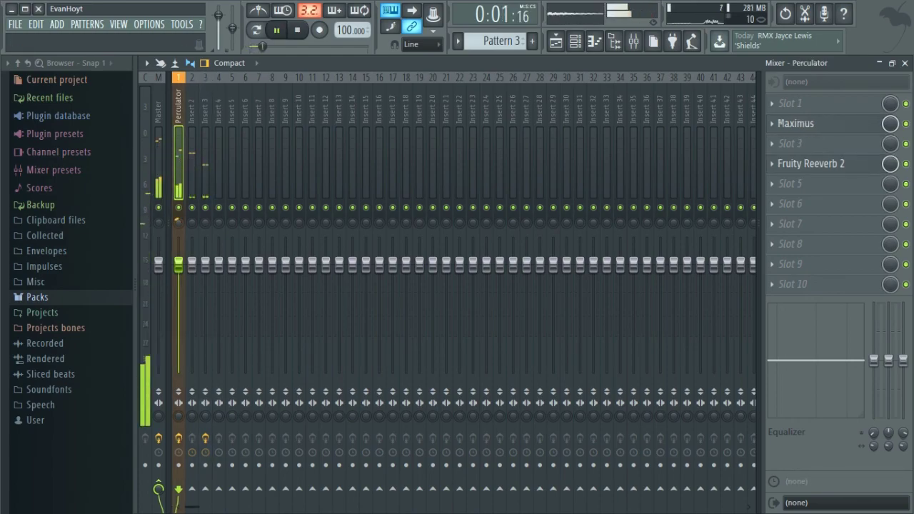
scroll(178, 221, down, 6)
drag(178, 222, 178, 223)
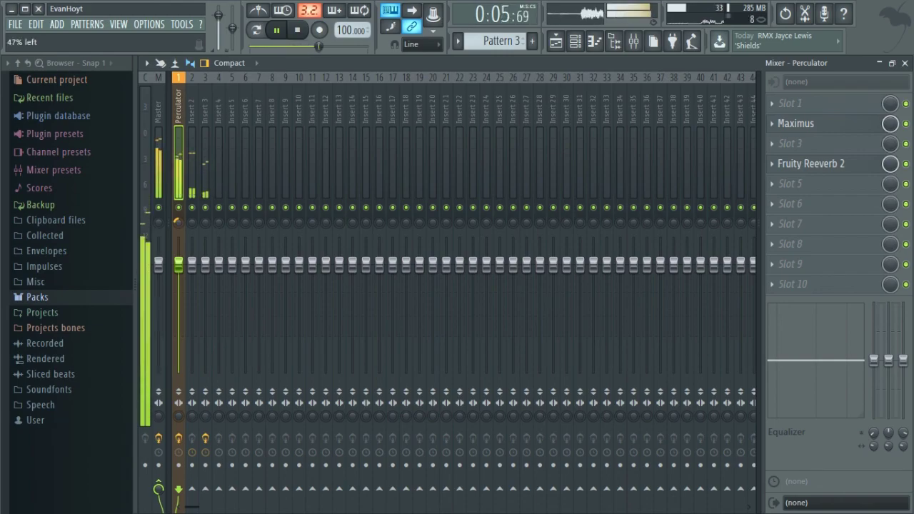
key(space)
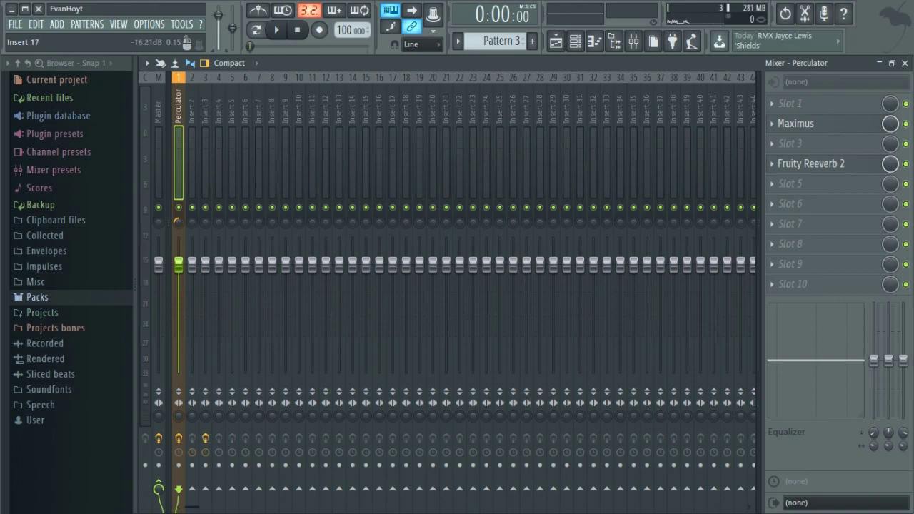
Select the Perculator, Attack Kick 22 and HIP_Snaph channels and route them to consecutive mixer tracks starting from track 1.
click(575, 40)
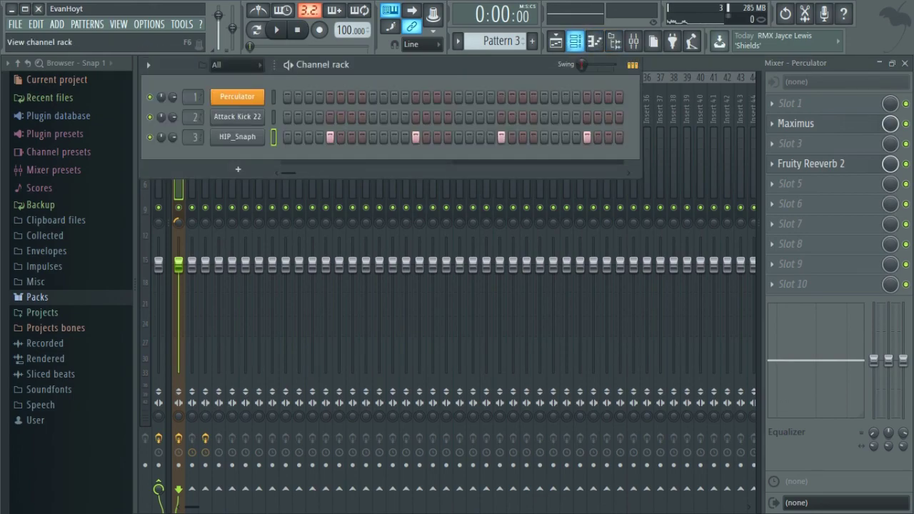
right_click(273, 96)
right_click(273, 116)
double_click(274, 96)
key(F6)
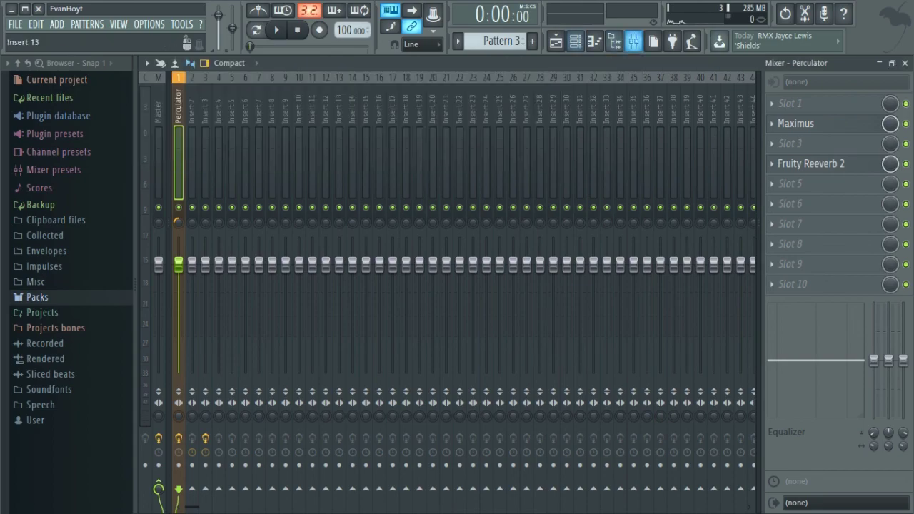
key(F6)
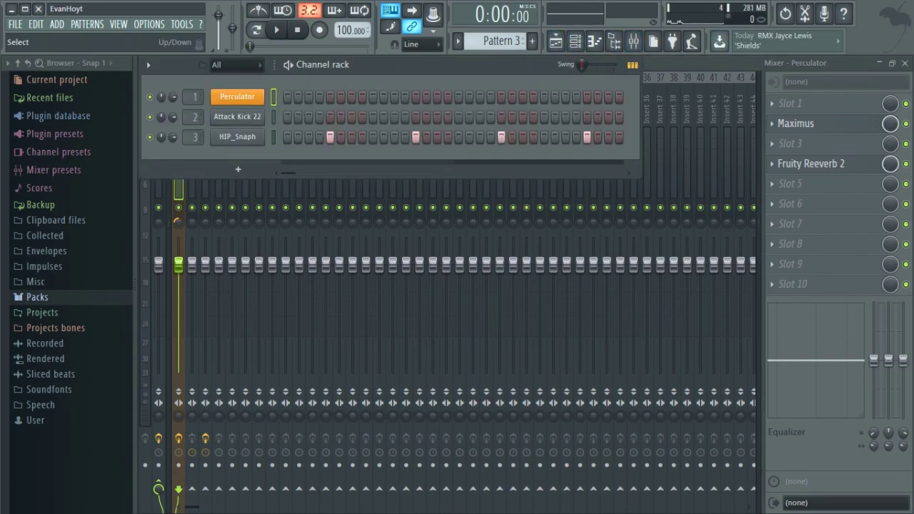
key(F6)
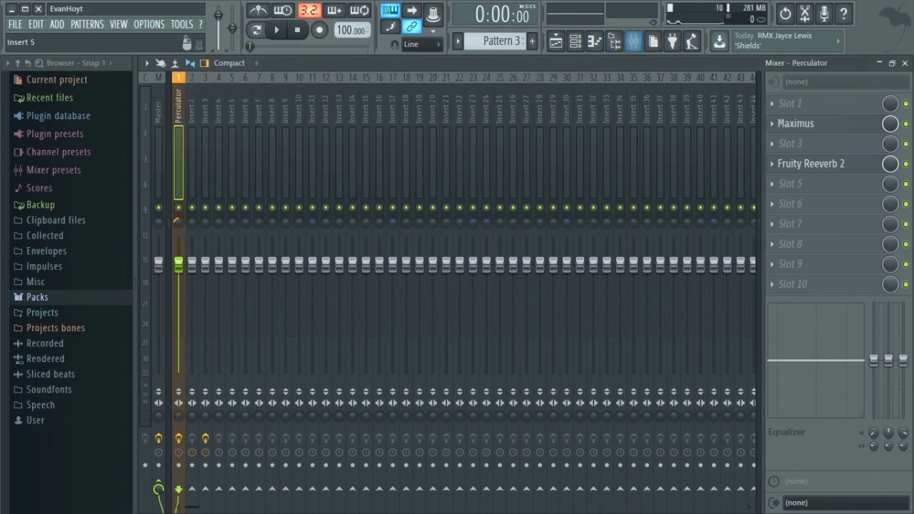
right_click(181, 77)
mouse_move(226, 182)
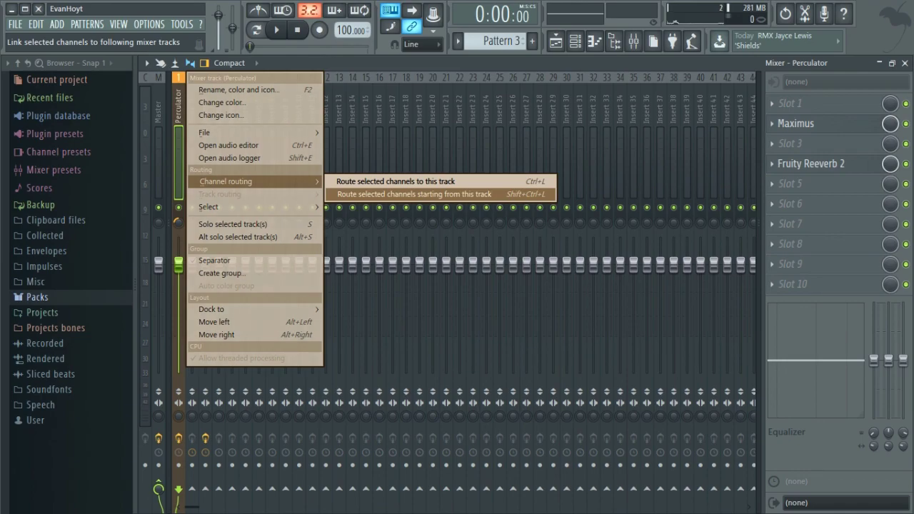
click(413, 194)
Play the arrangement to check the newly routed tracks, stop it and return to the playlist.
key(space)
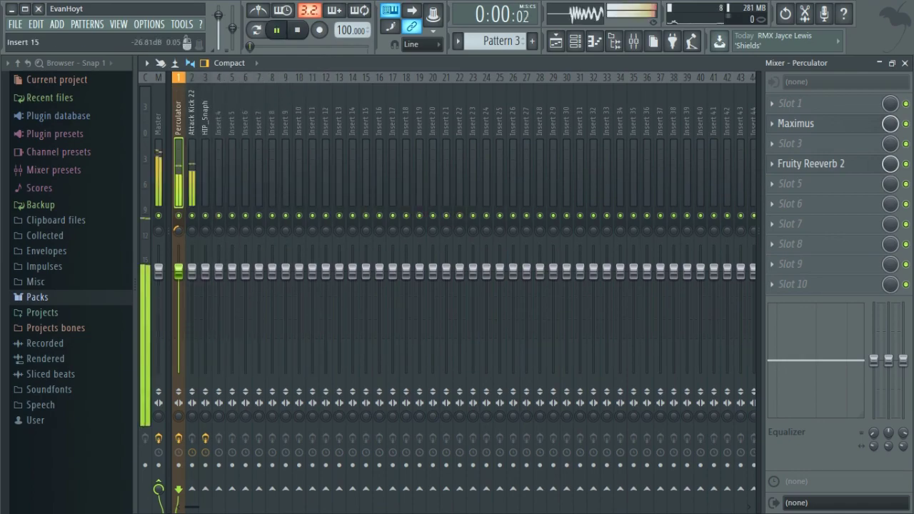
key(space)
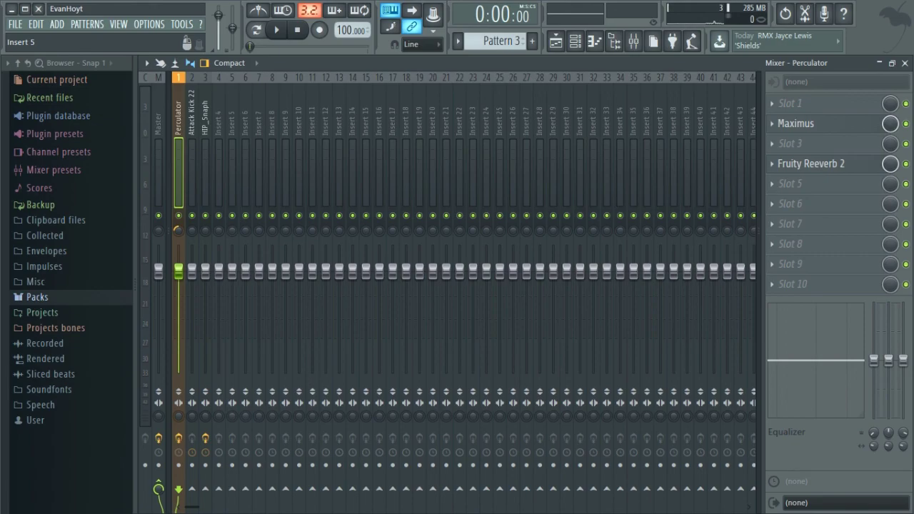
click(555, 41)
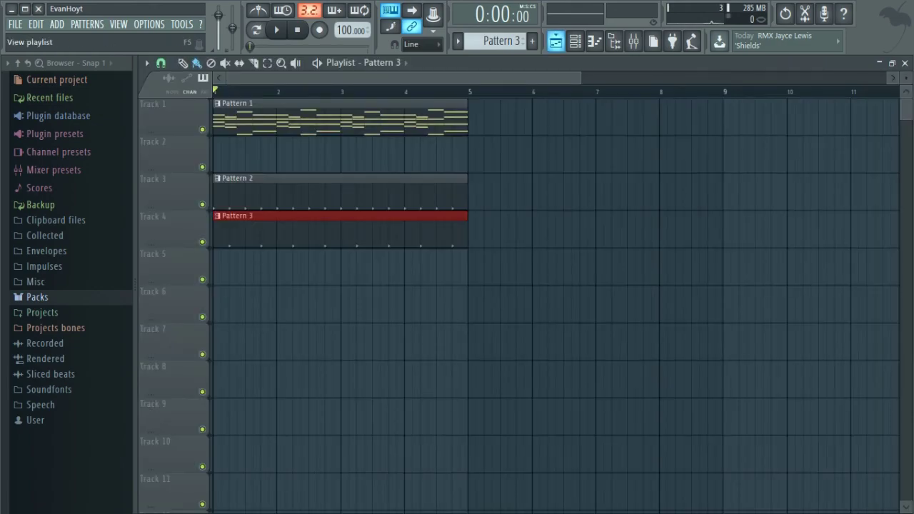